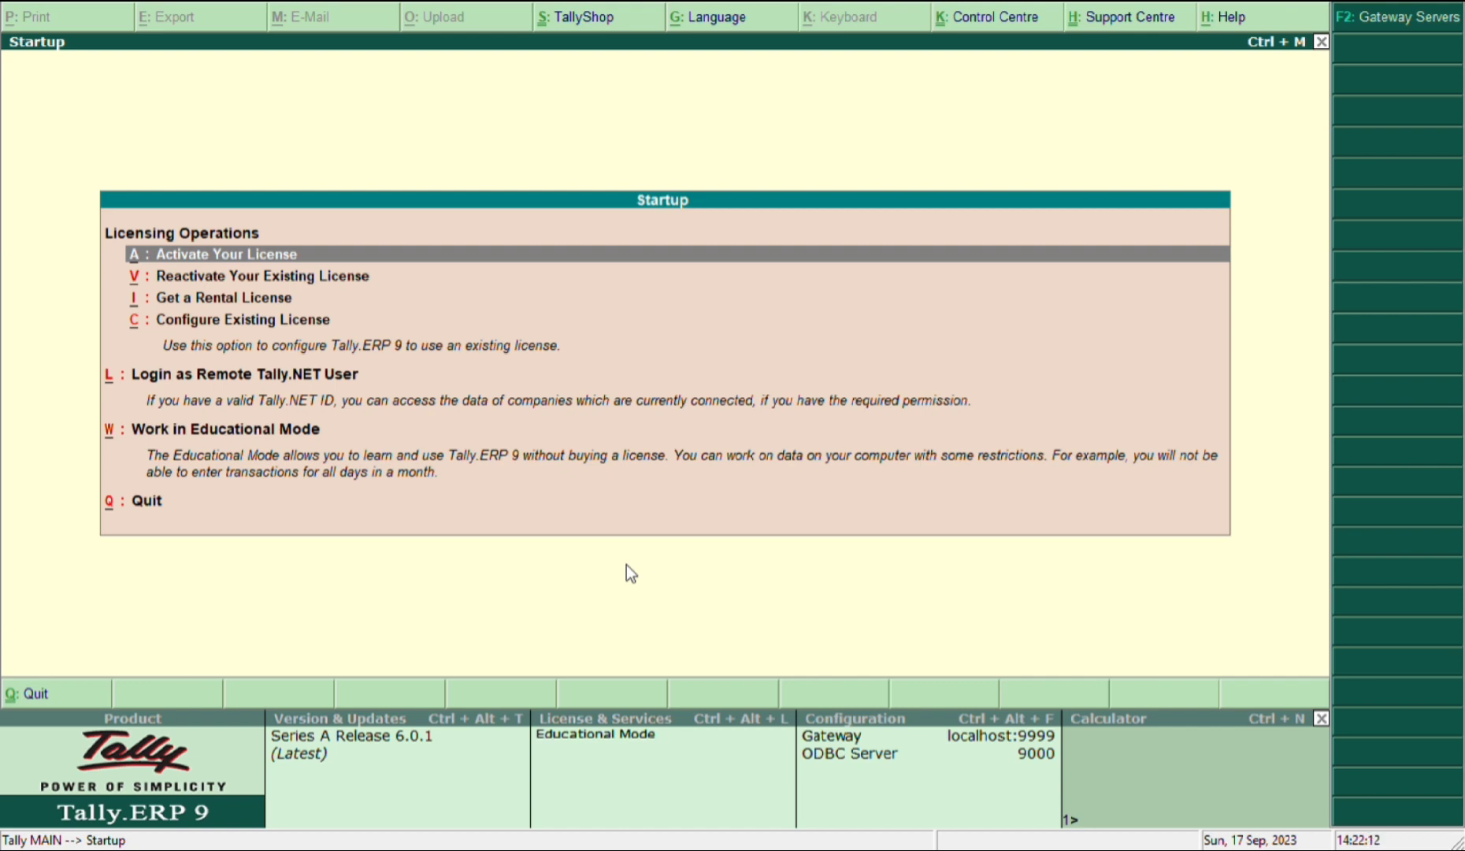
Leave the startup screen and shut the open company EASY IT EDUCATION
key("Escape")
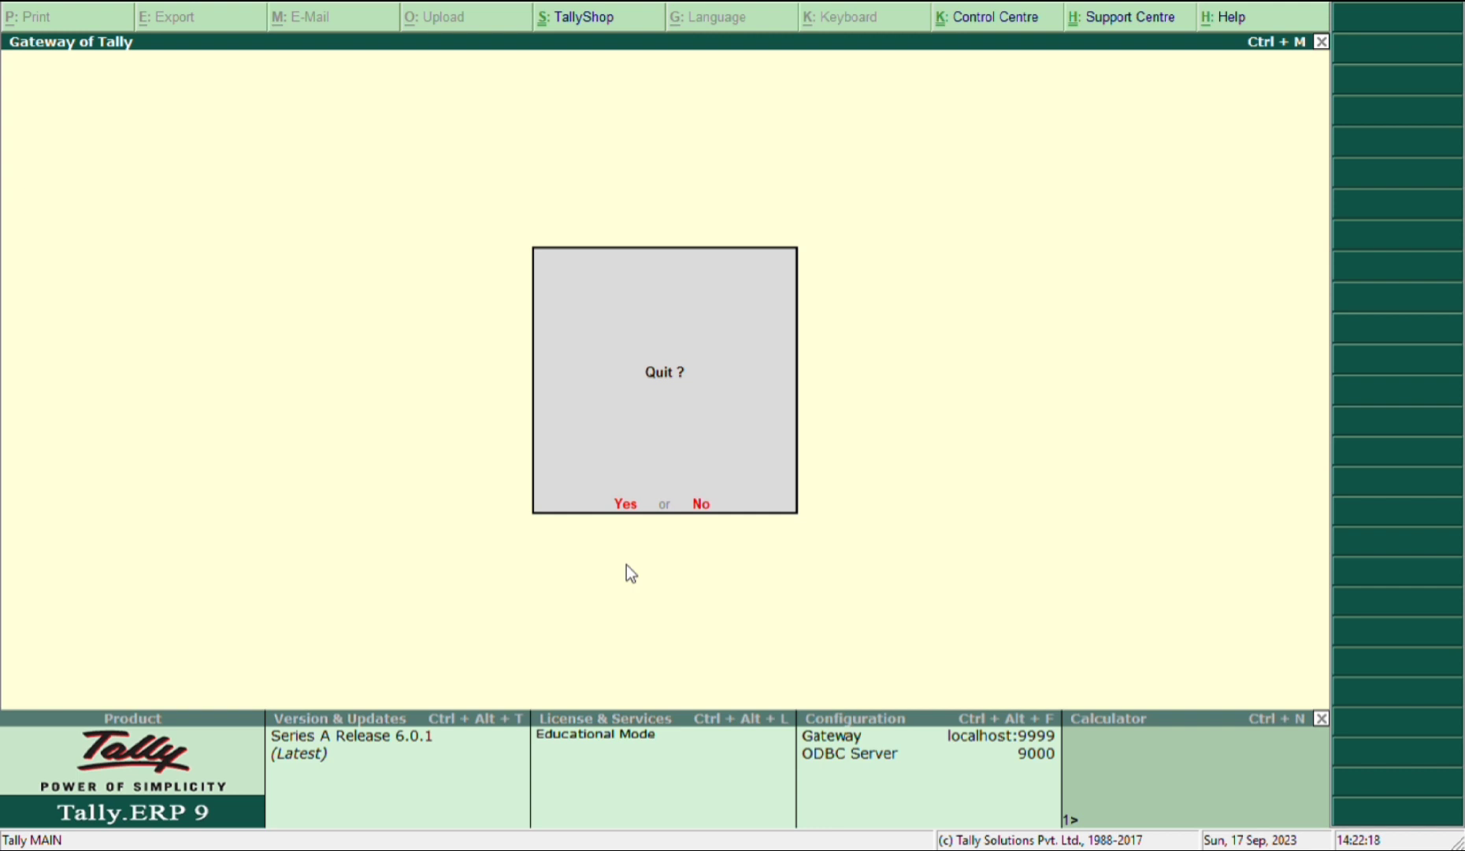
key("Escape")
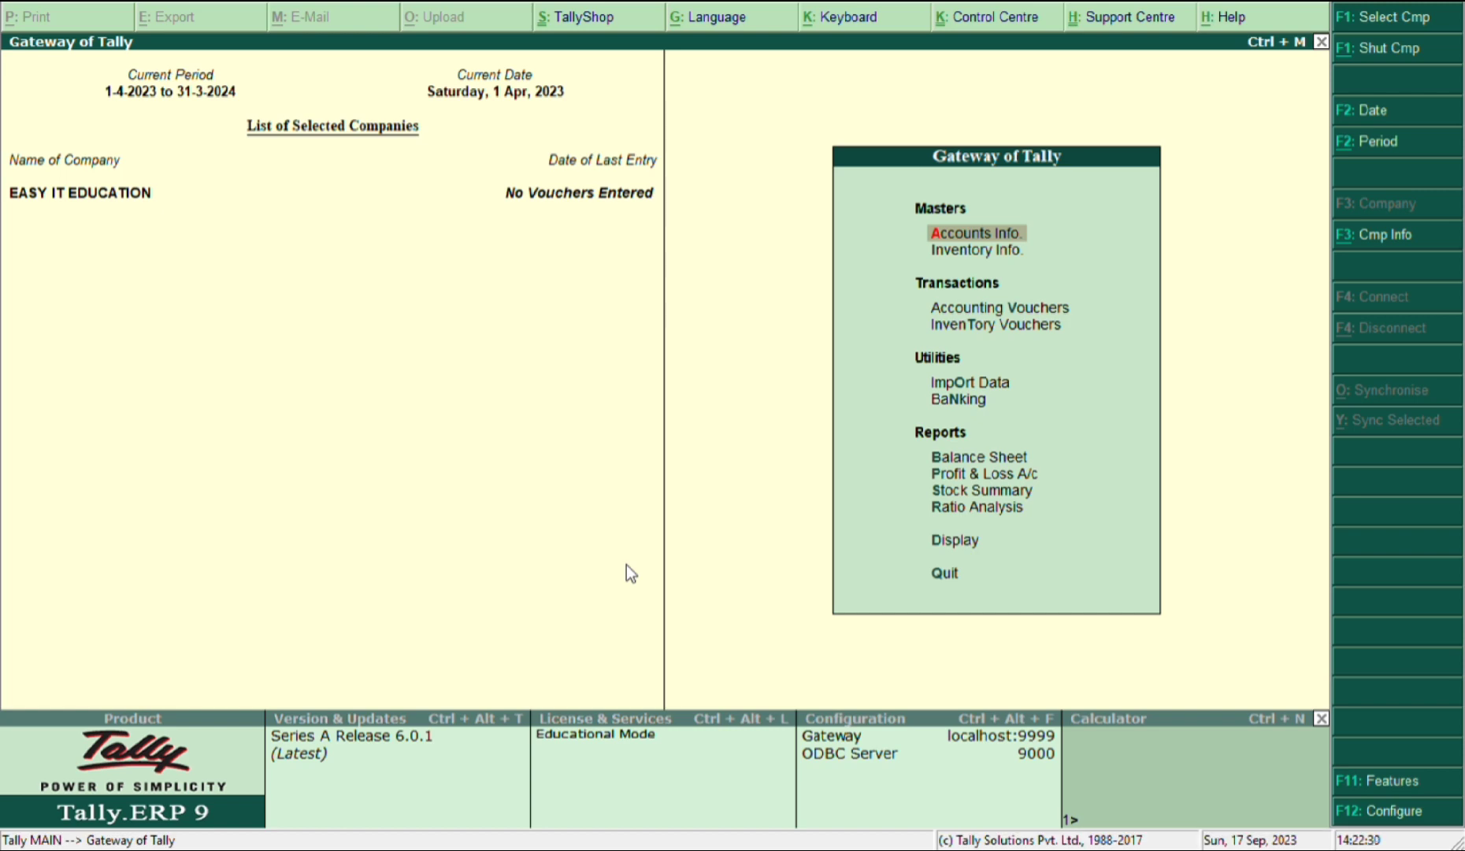
key("alt+F3")
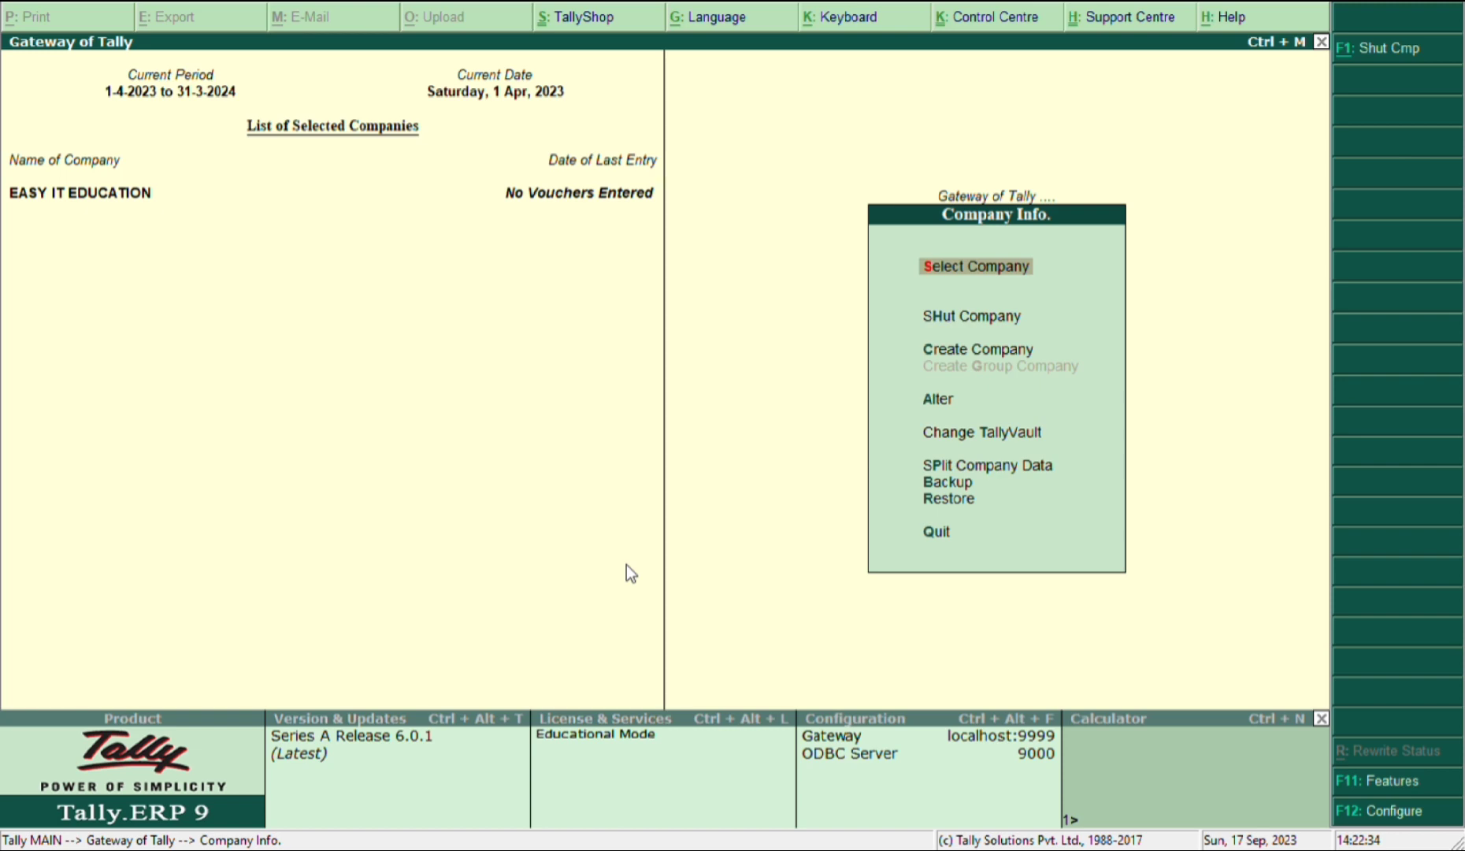
key("Down")
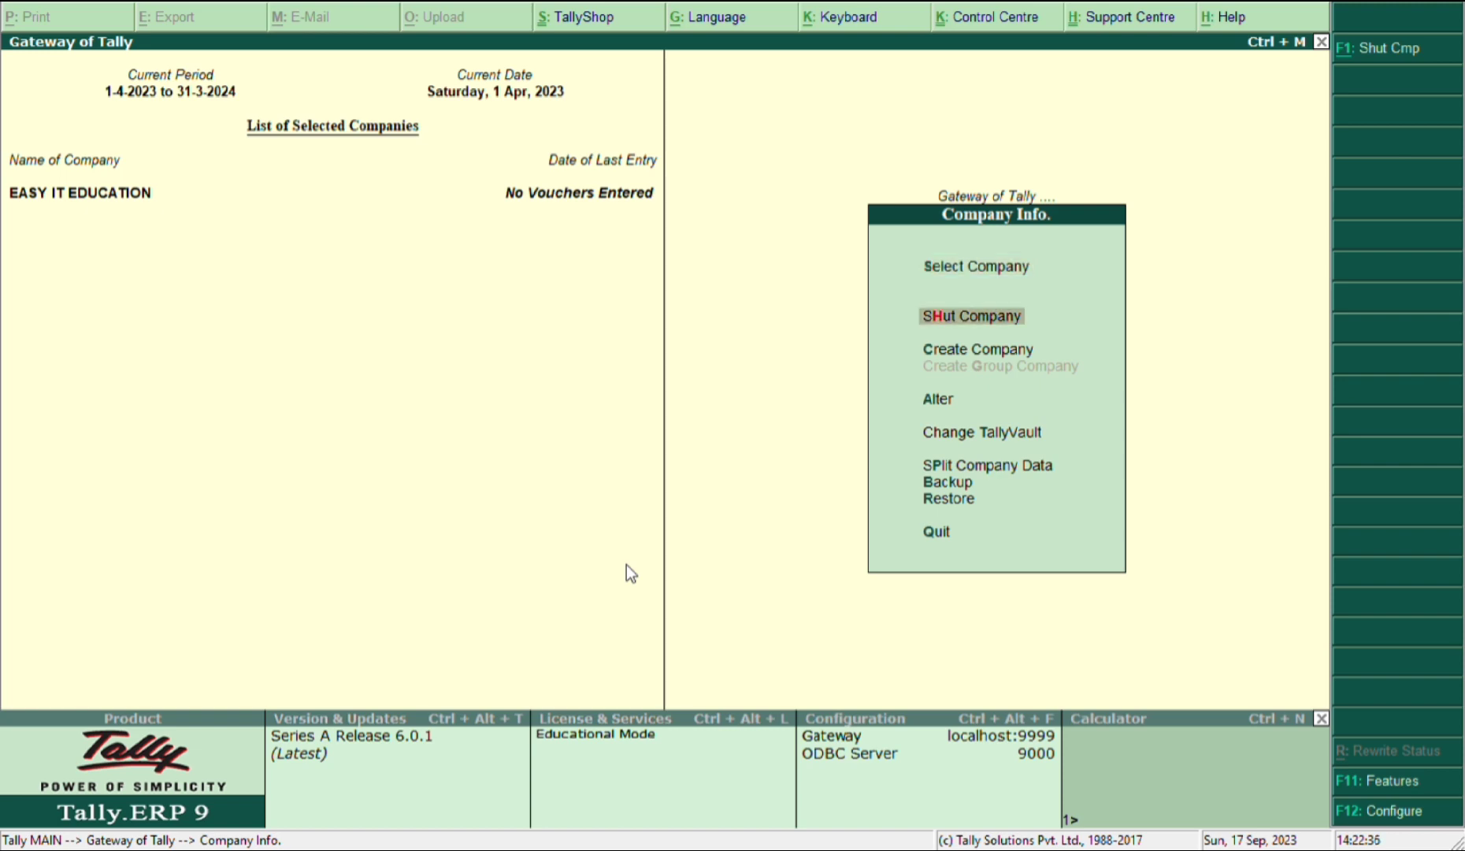
key("Return")
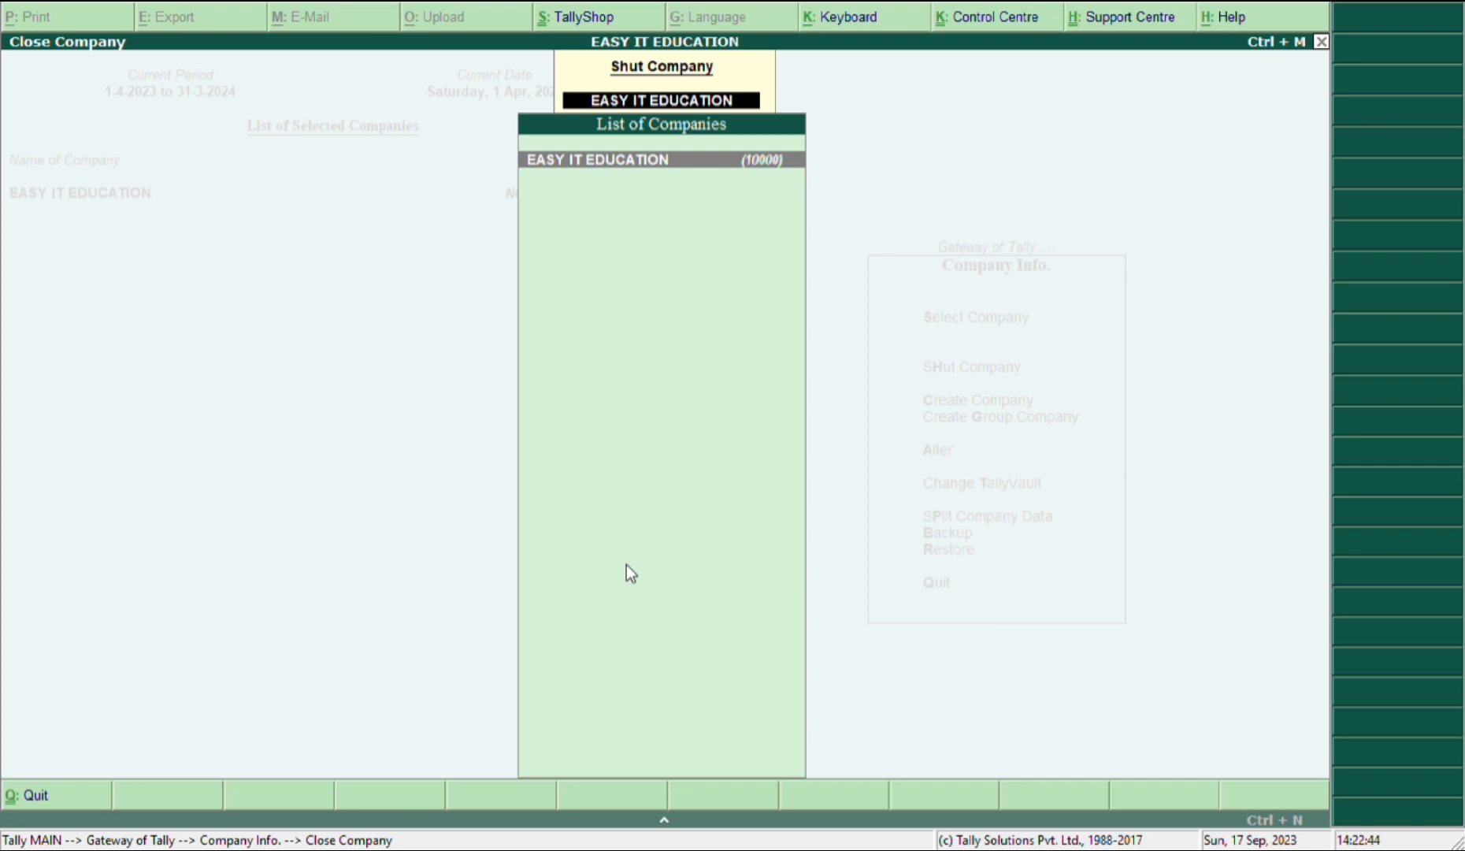
key("Return")
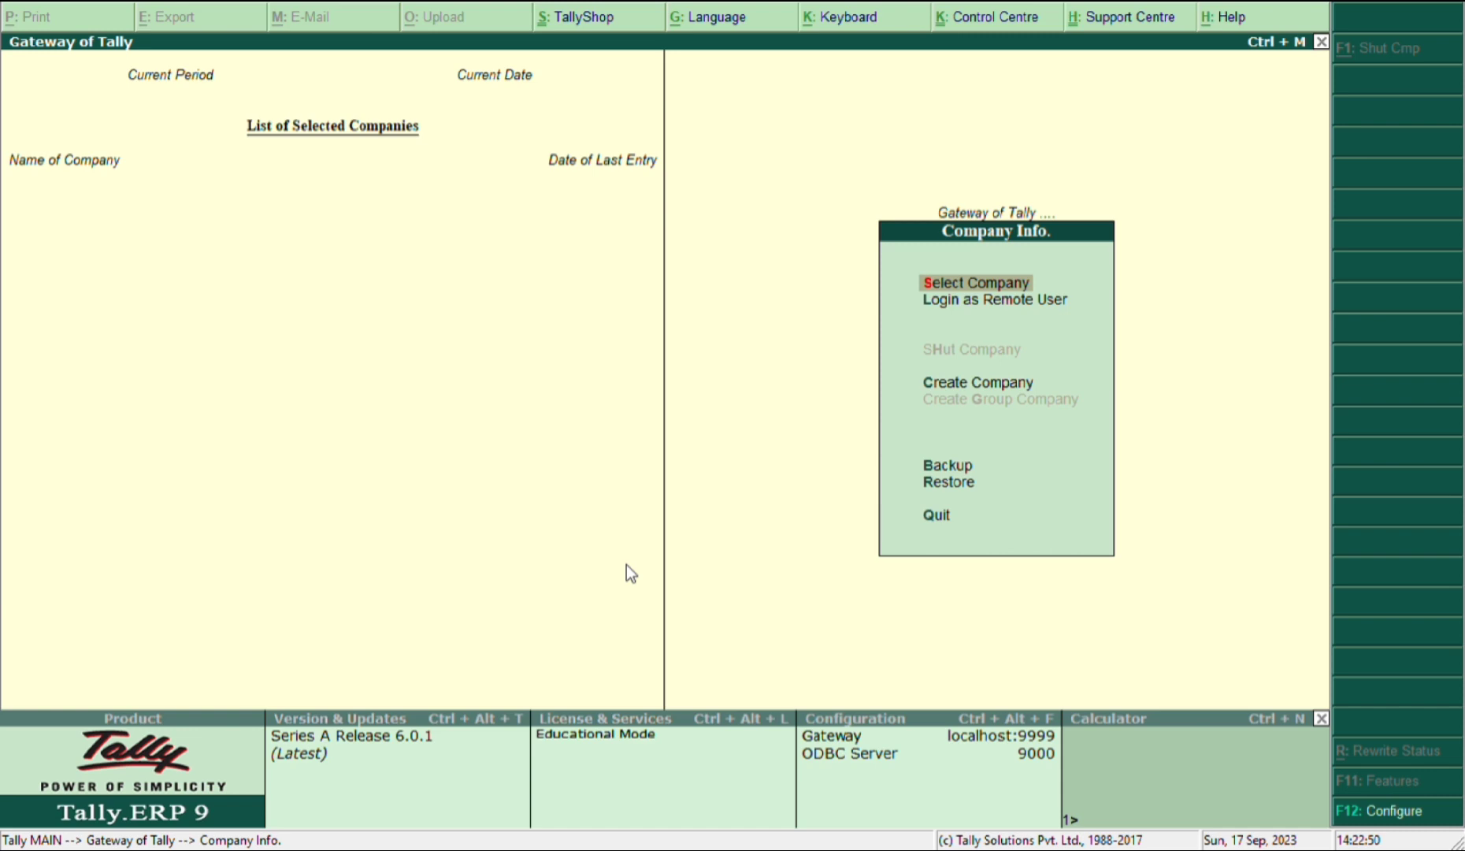
Start creating a new company named "Budget and Controll in Tally Erp9" and keep the same mailing name
key("Down")
key("Down")
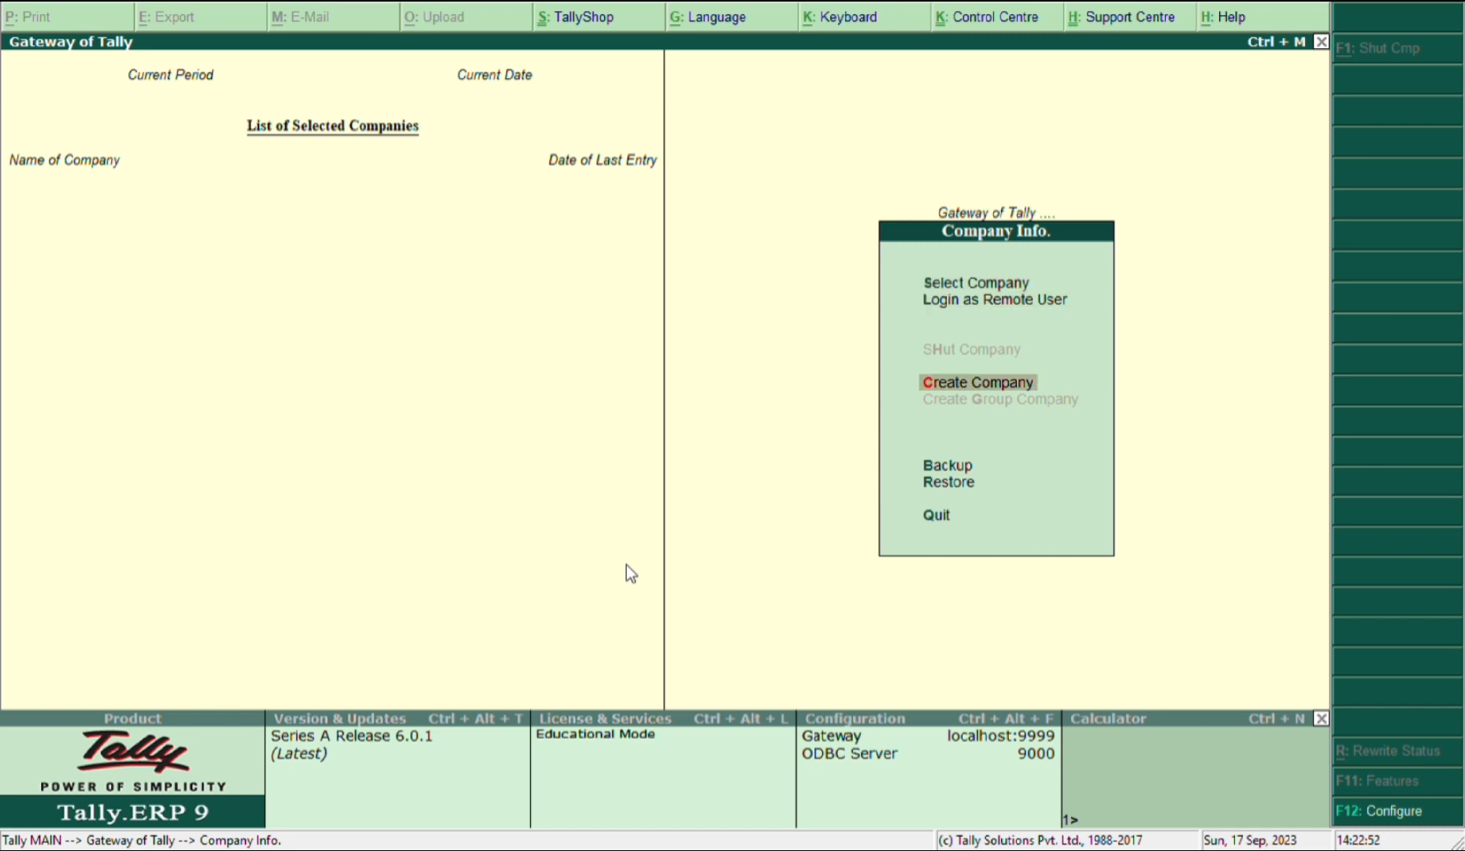
key("Return")
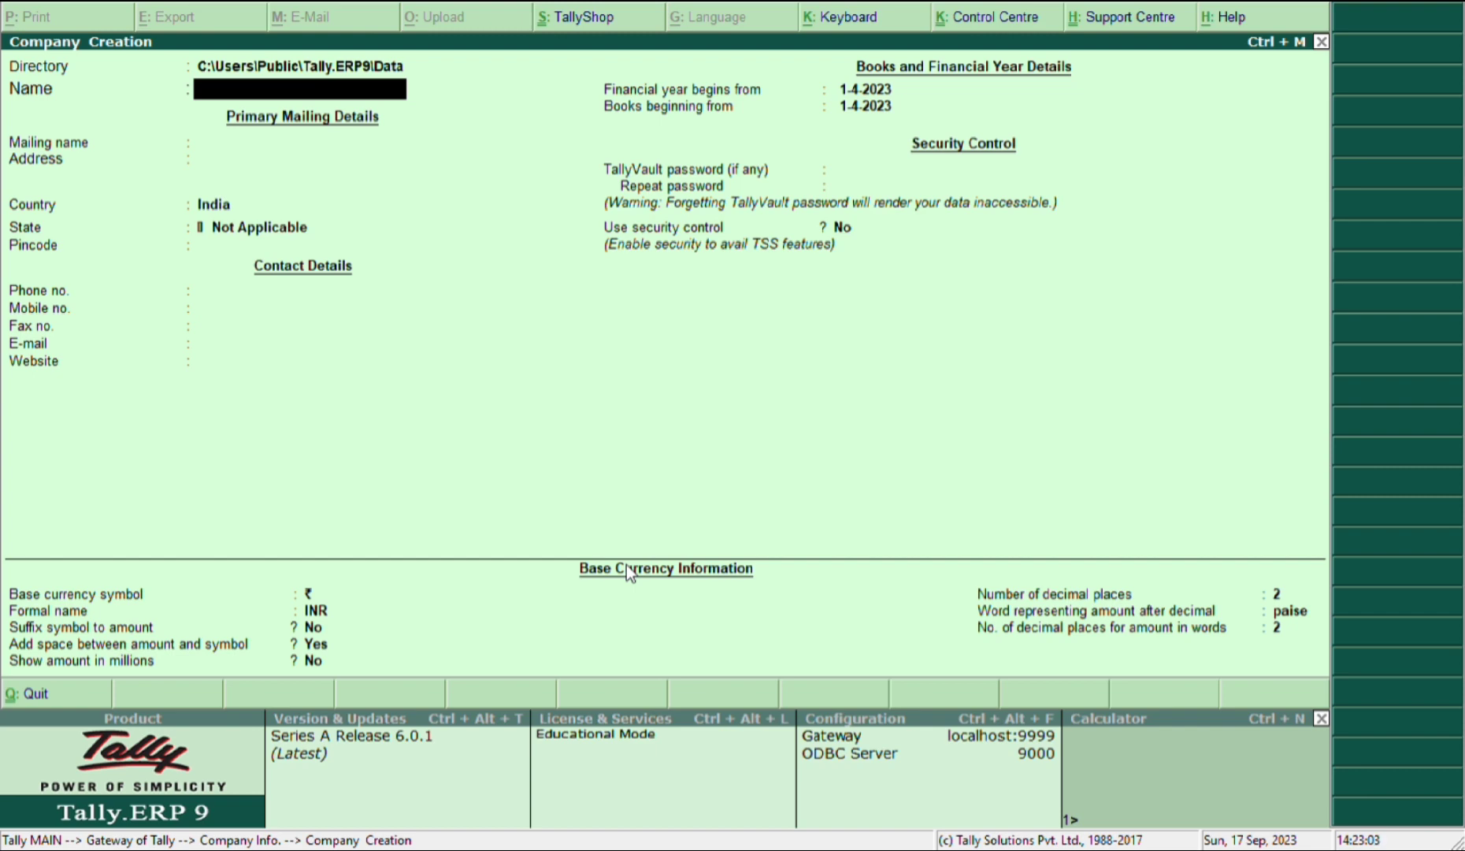
type("Budget and Con")
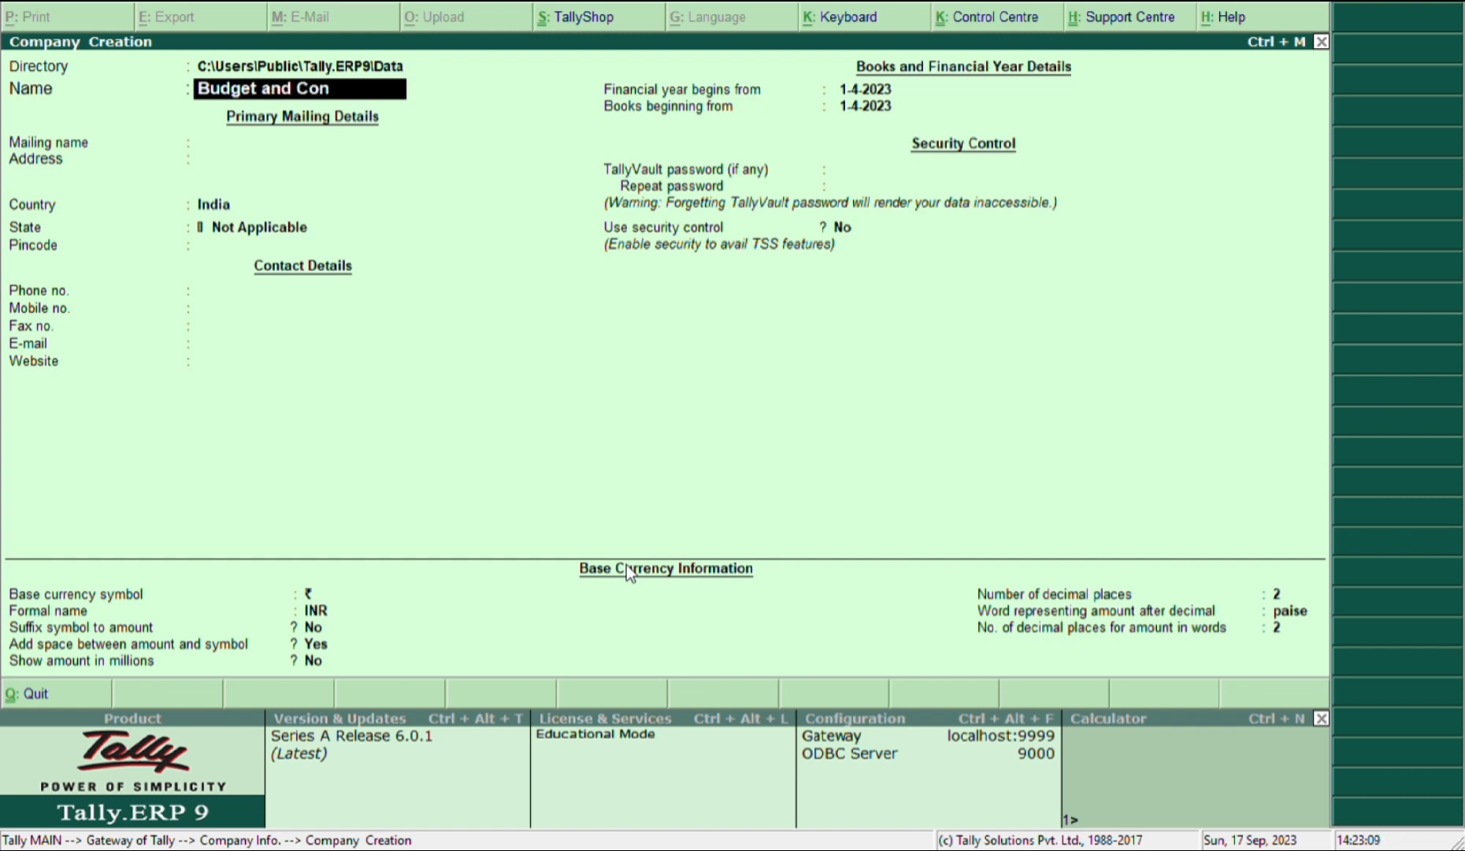
type("troll in Tall")
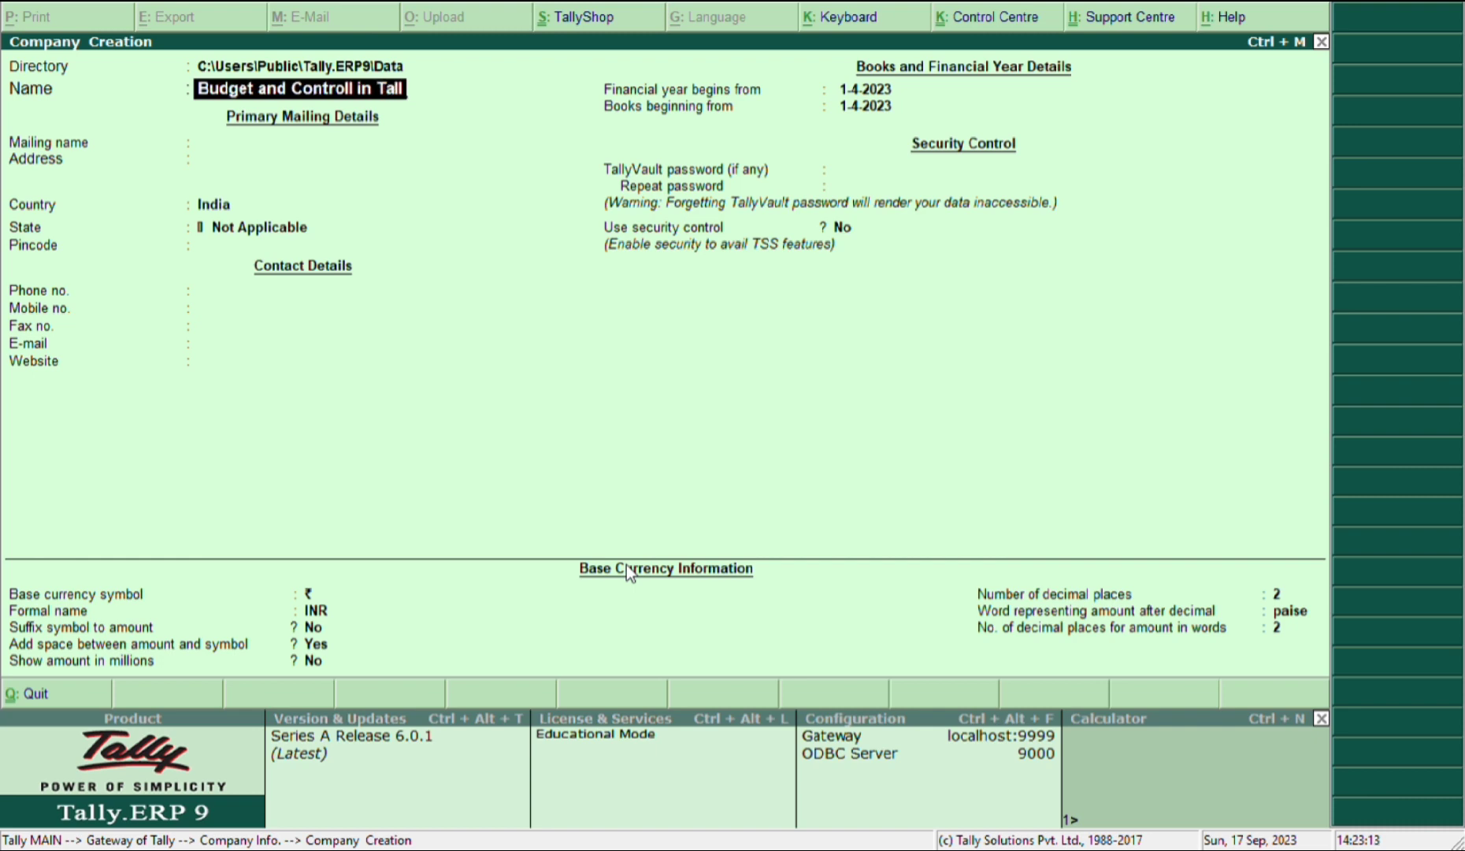
type("y Erp9")
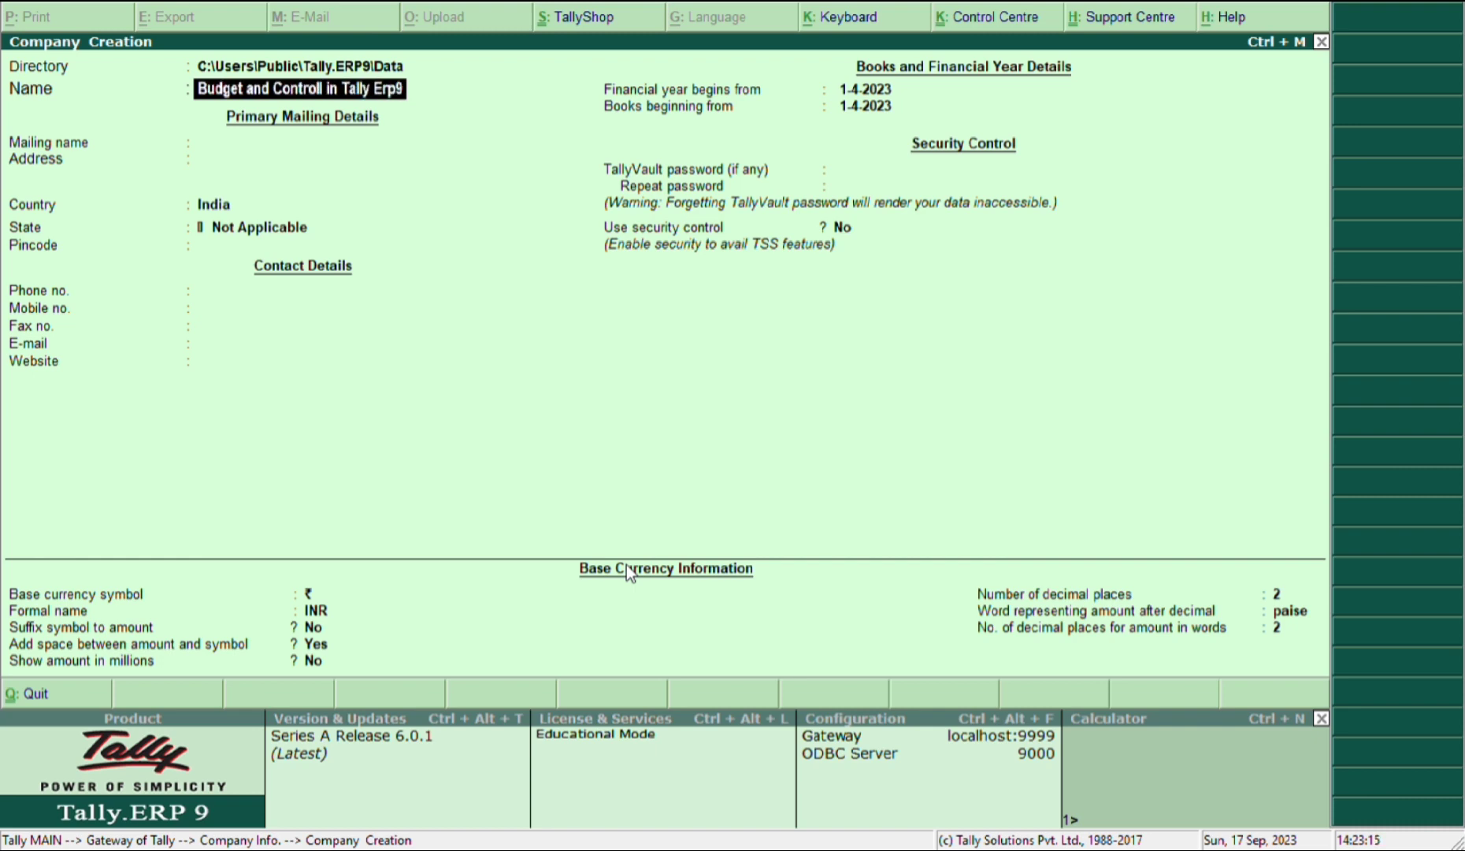
key("Return")
key("Return")
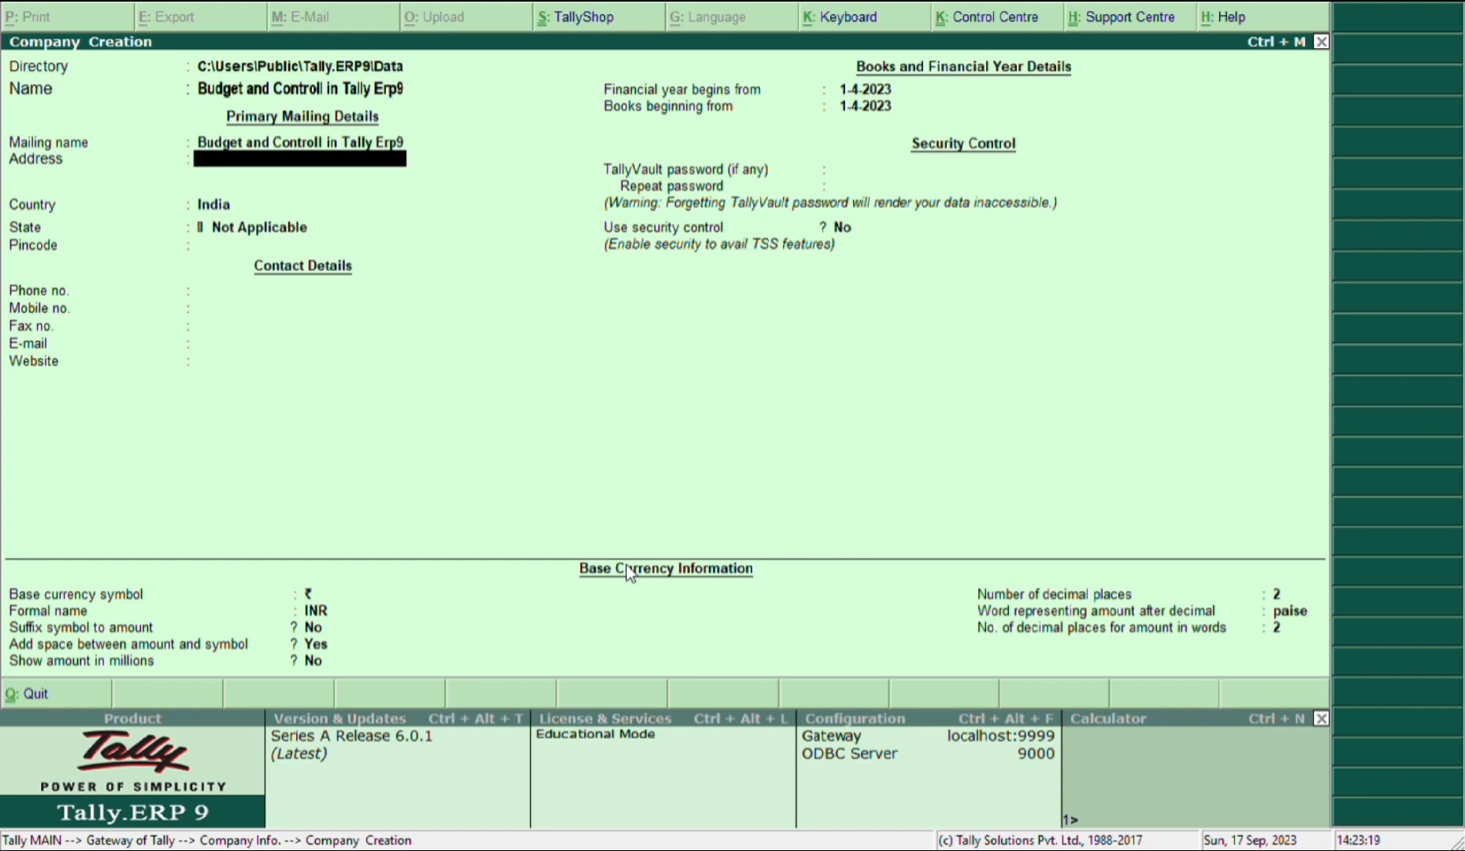
Fill in the company's address and pincode, with India as the country and Assam as the state
type("Main Road")
key("Return")
type("Hoja")
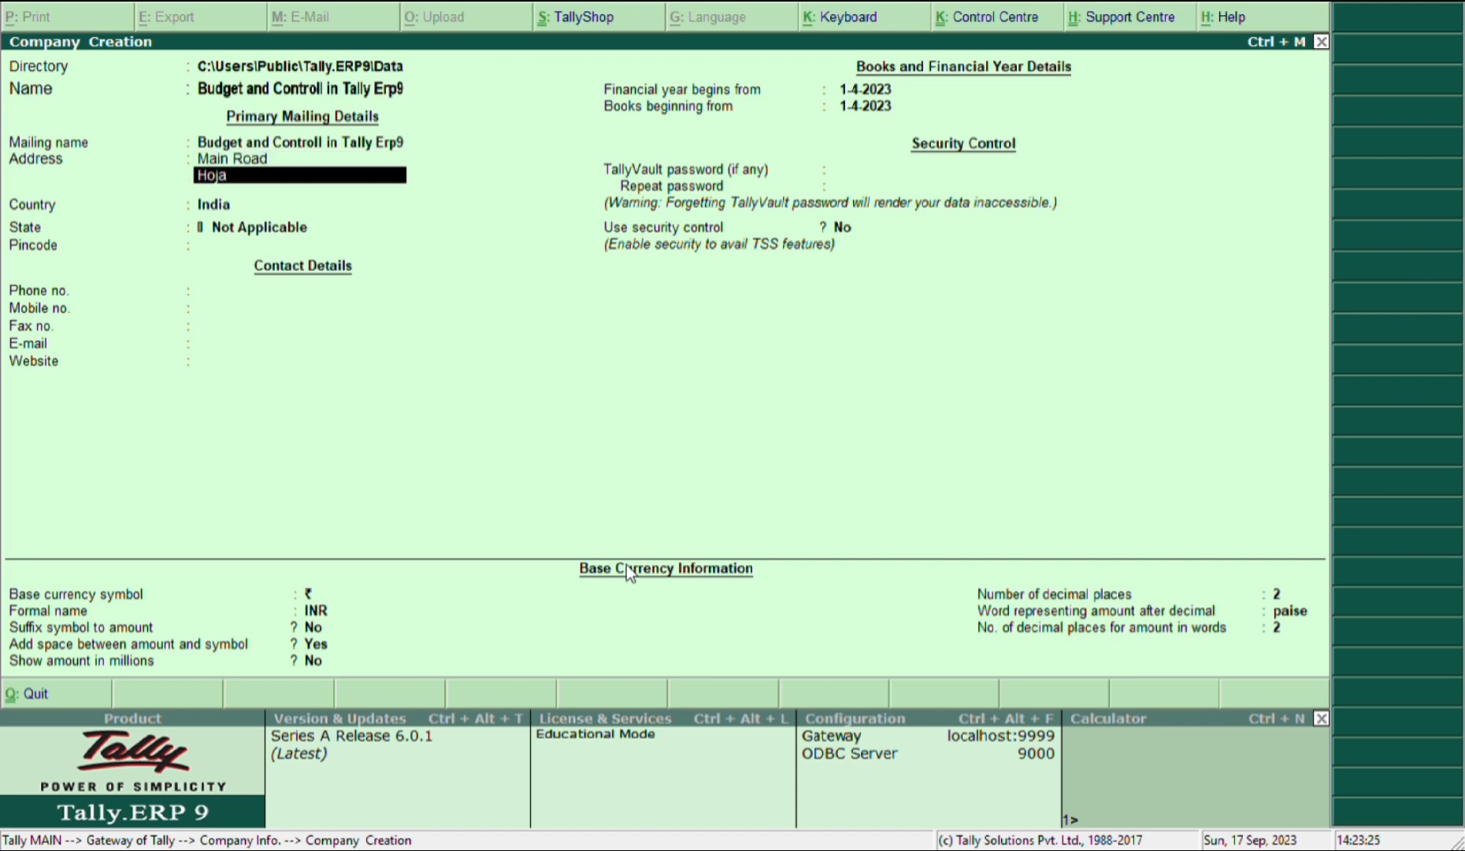
type("i")
key("Return")
key("Return")
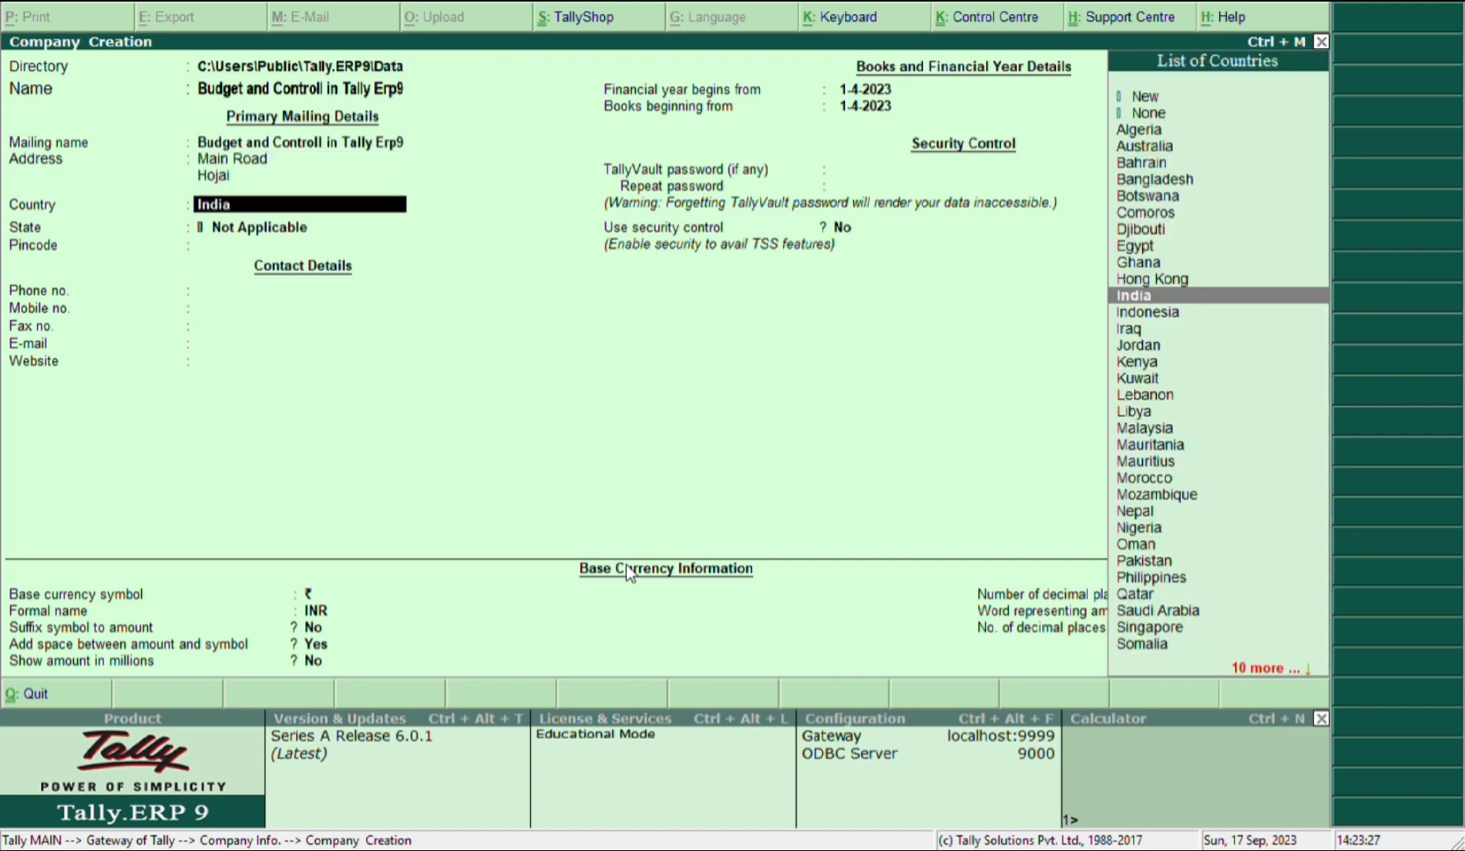
key("Return")
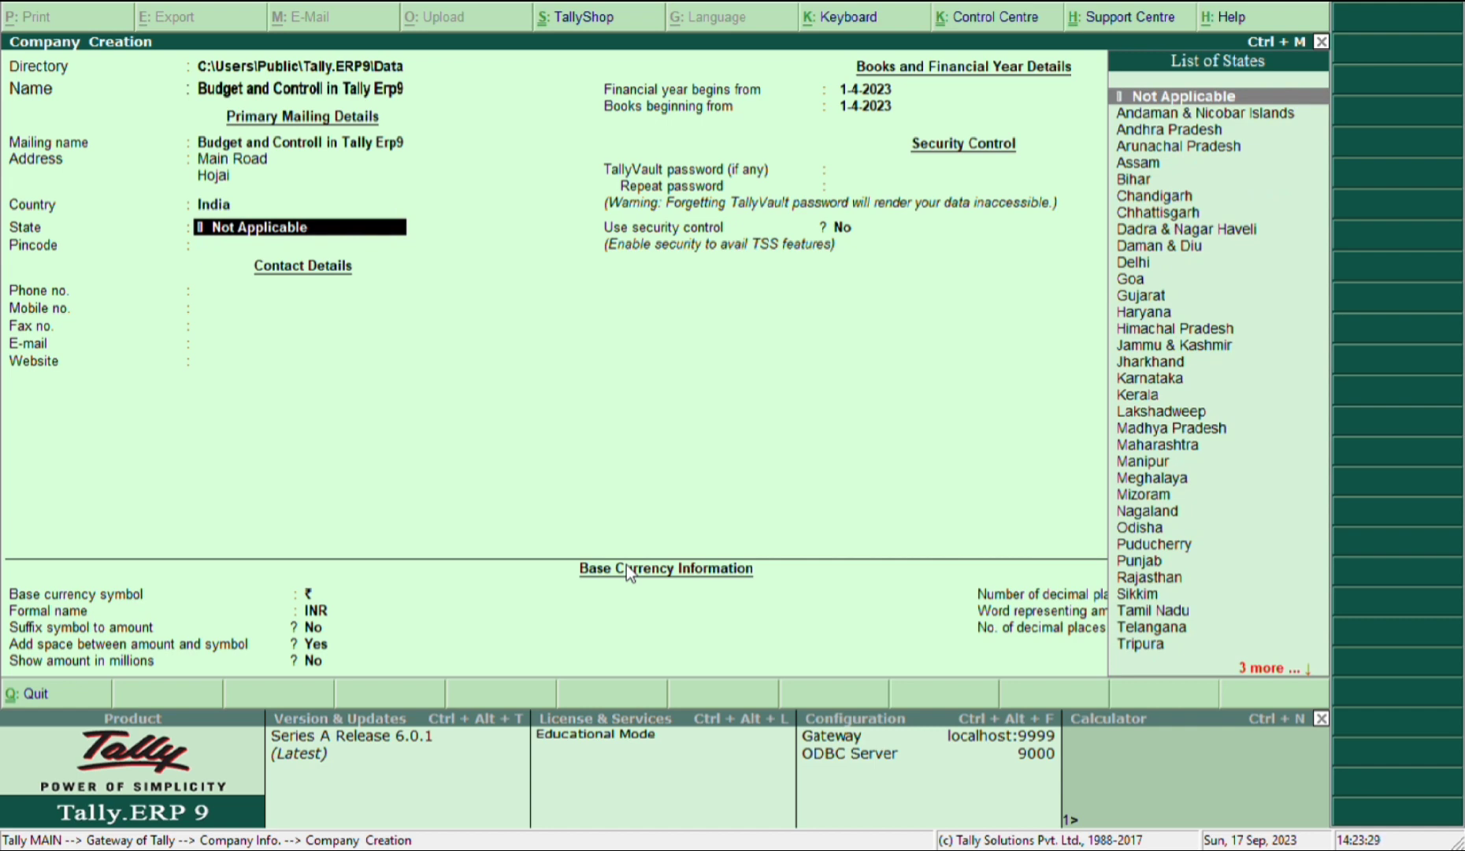
type("As")
key("Return")
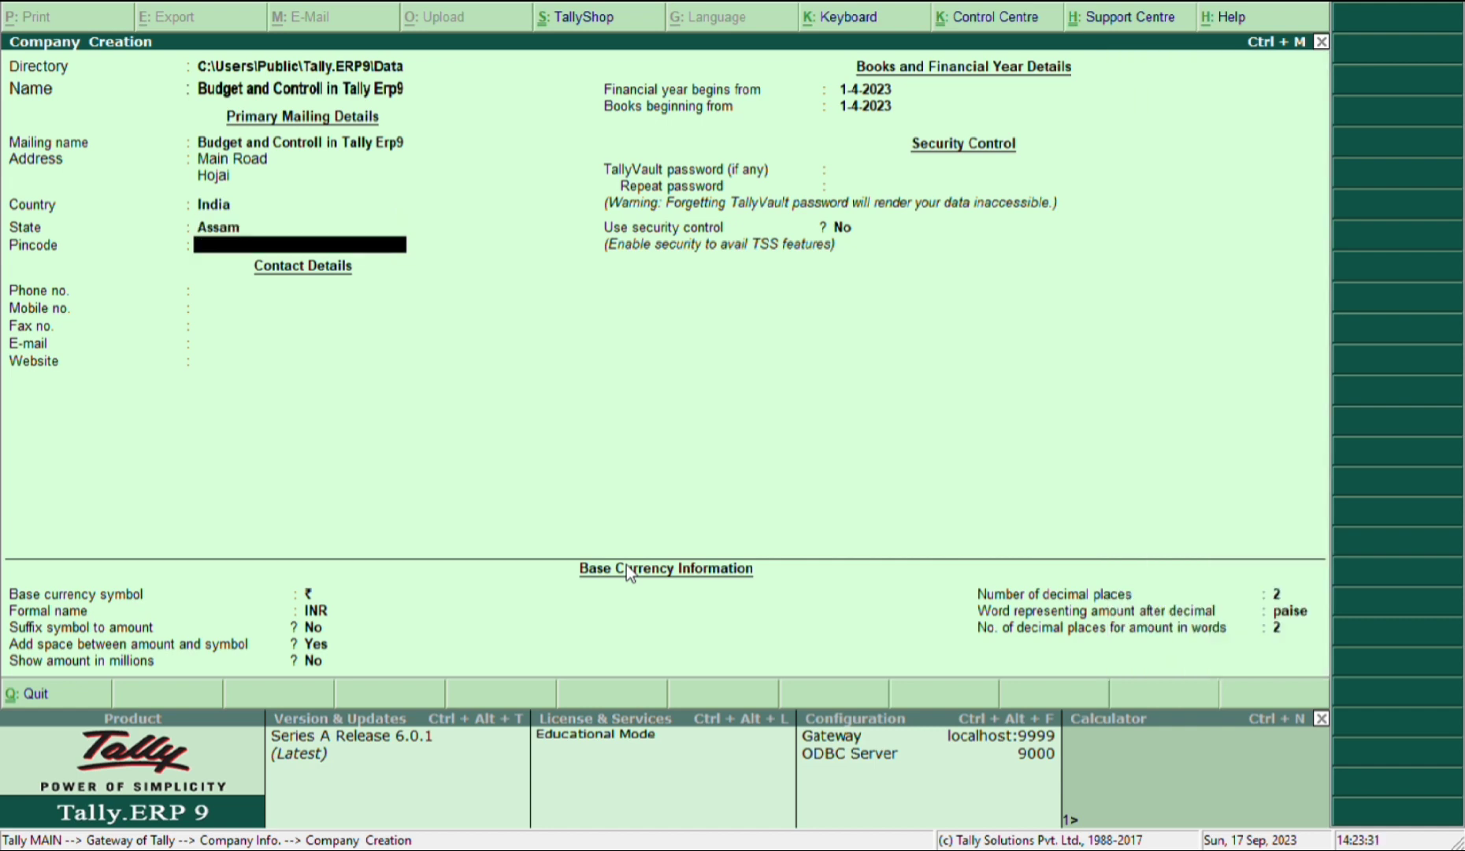
type("782435")
key("Return")
Leave the contact details blank, keep the default financial year, security and currency settings, and save the new company
key("Return")
key("Return")
key("Return")
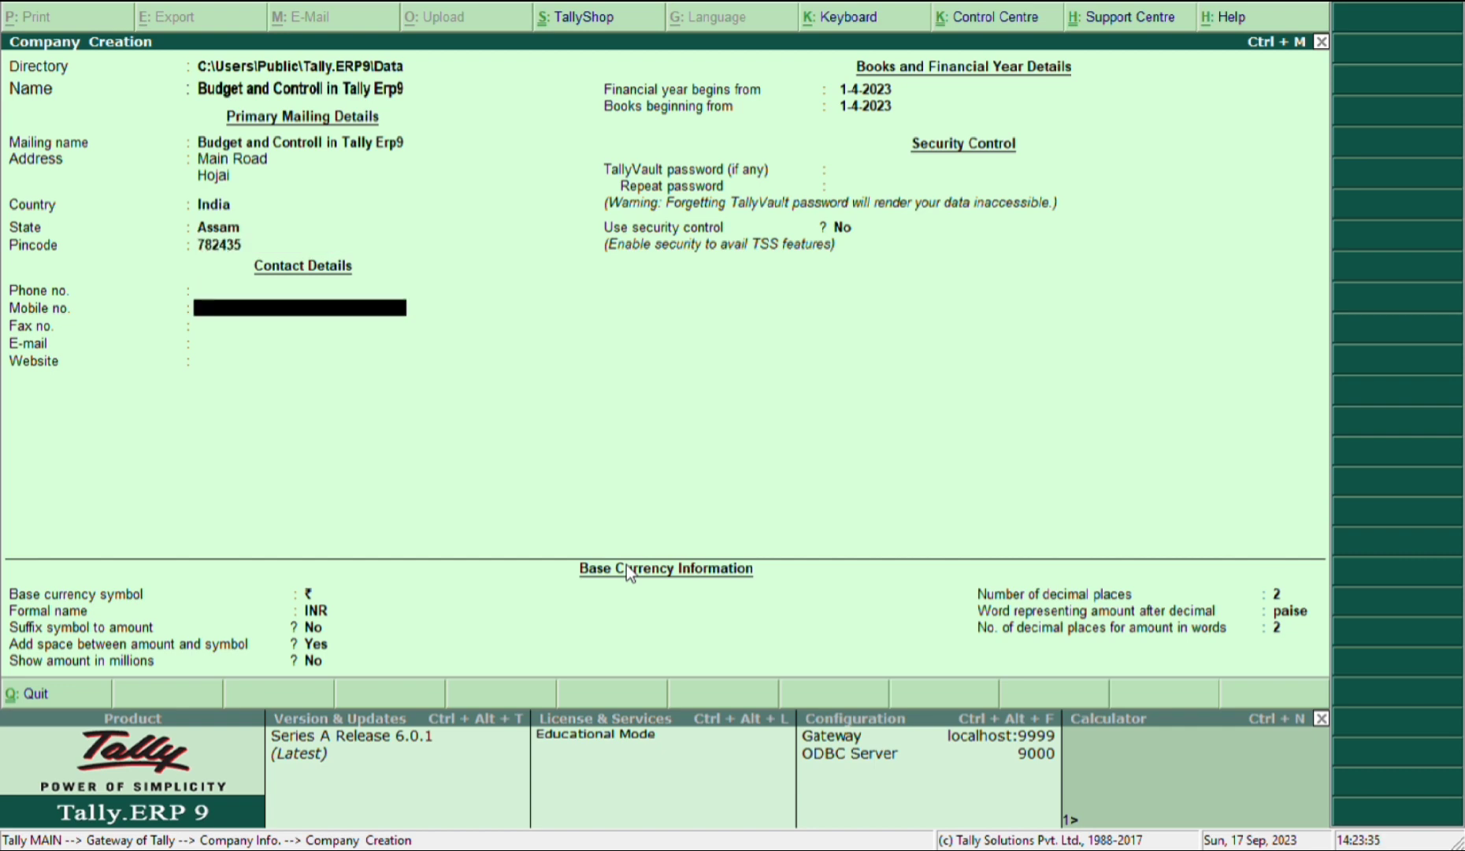
key("Return")
key("Return")
key("Return")
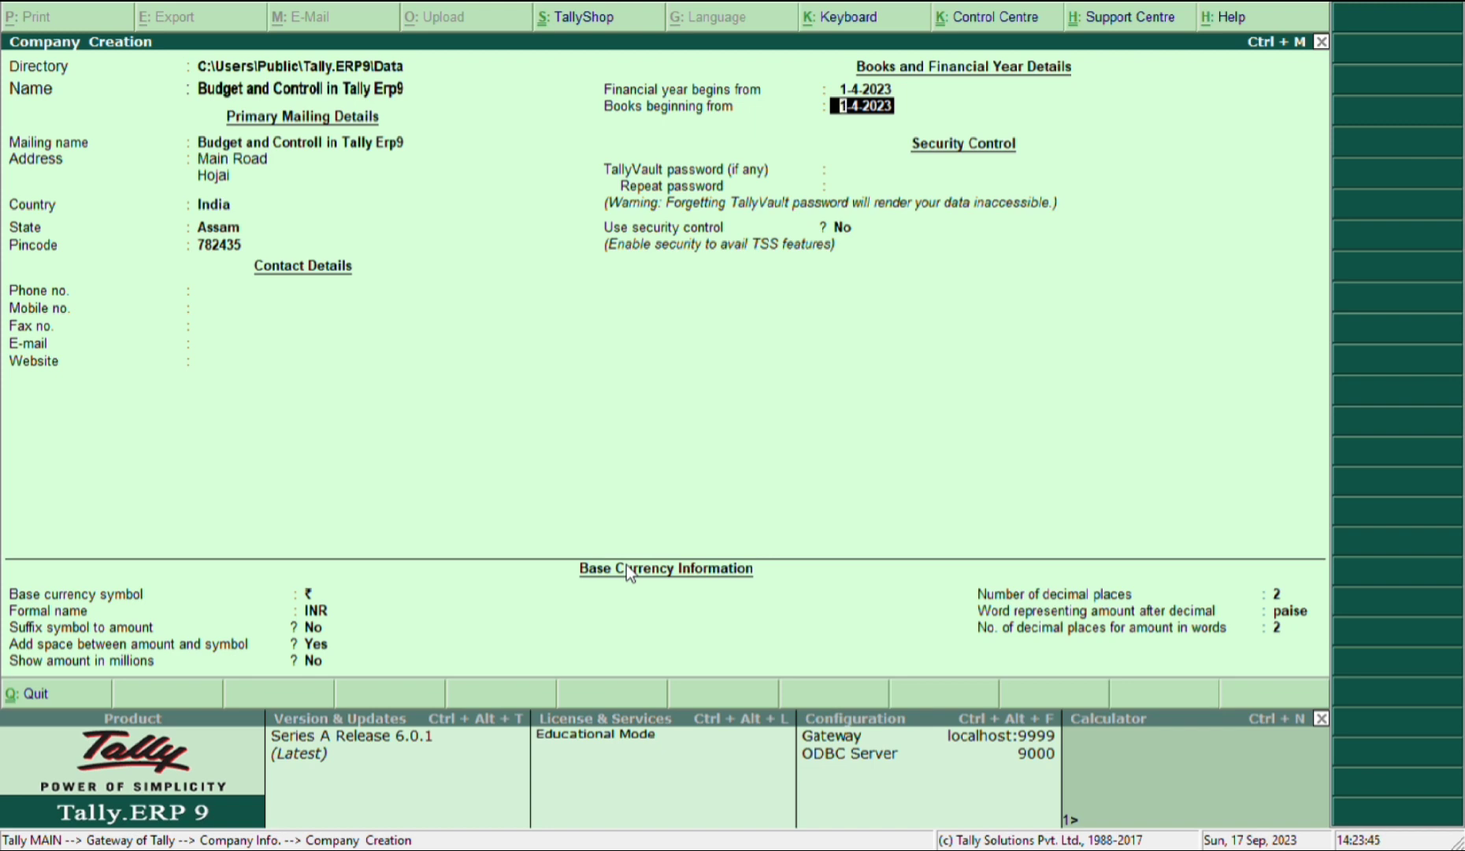
key("Return")
key("Return")
key("Return")
key("Return")
key("Return")
key("Return")
key("Return")
key("Return")
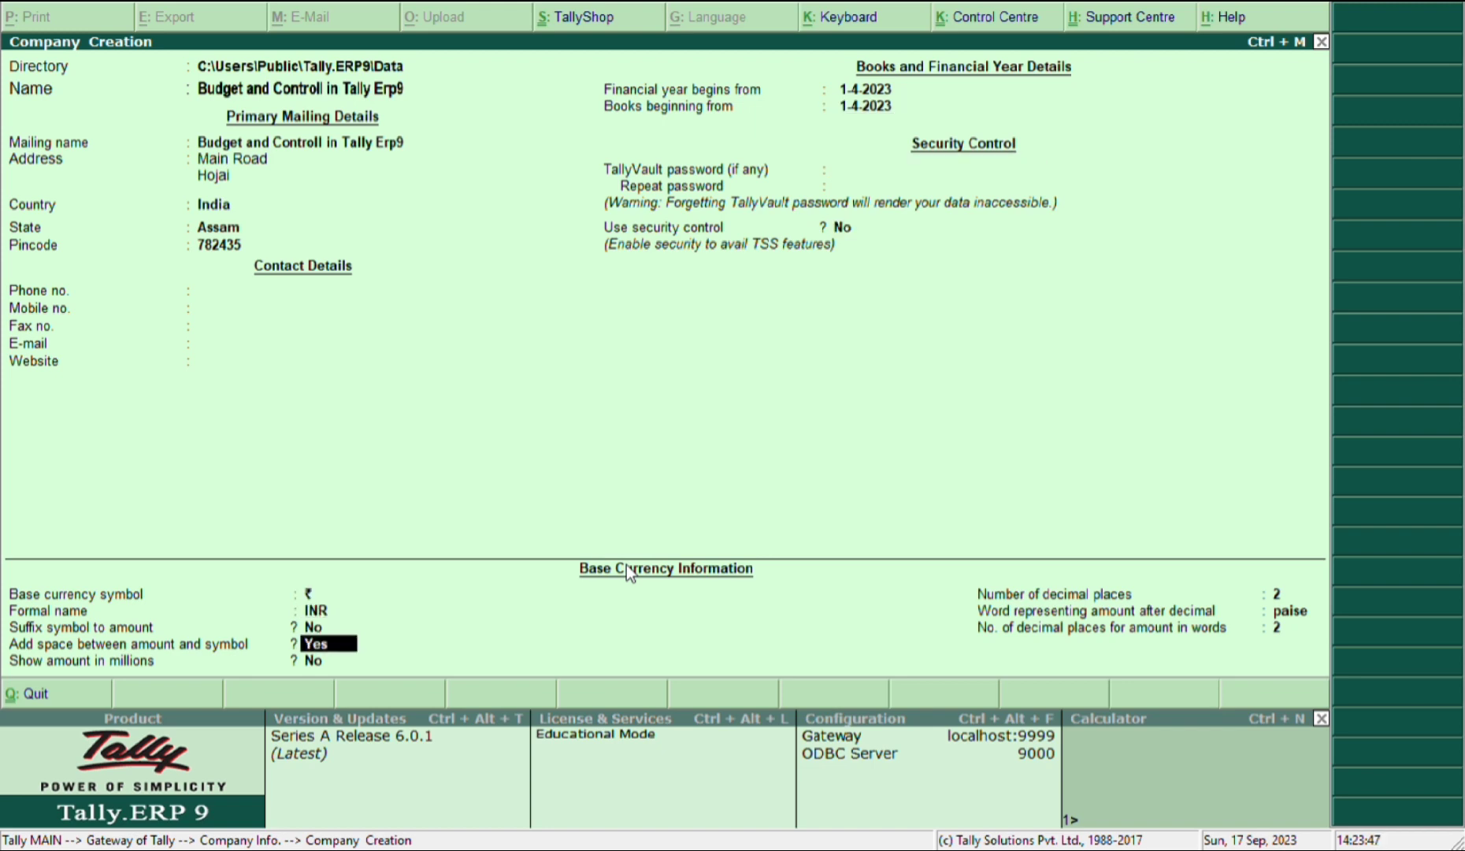
key("Return")
key("Return")
key("Return")
key("Return")
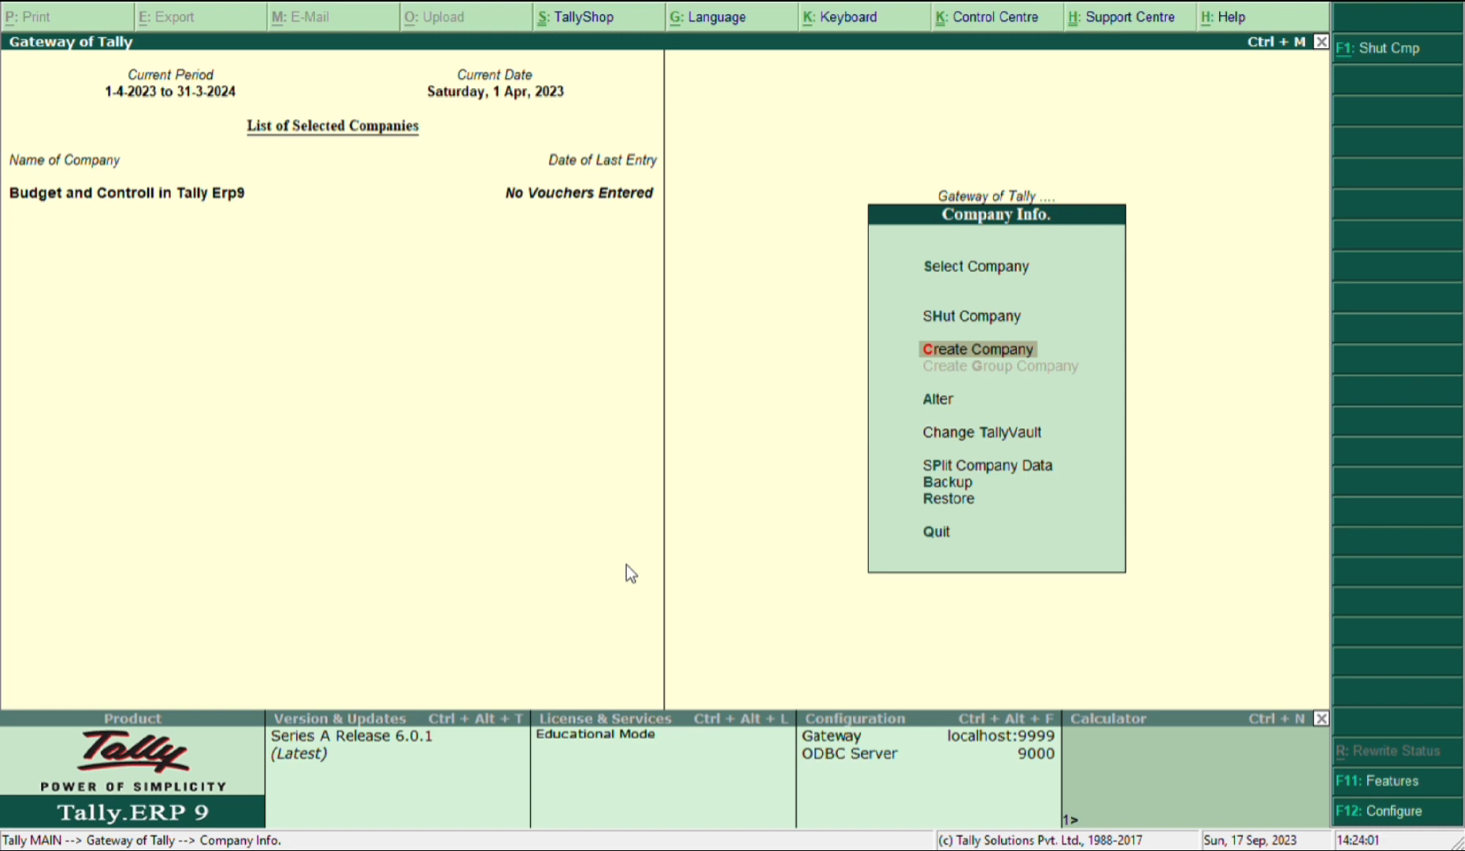
key("Escape")
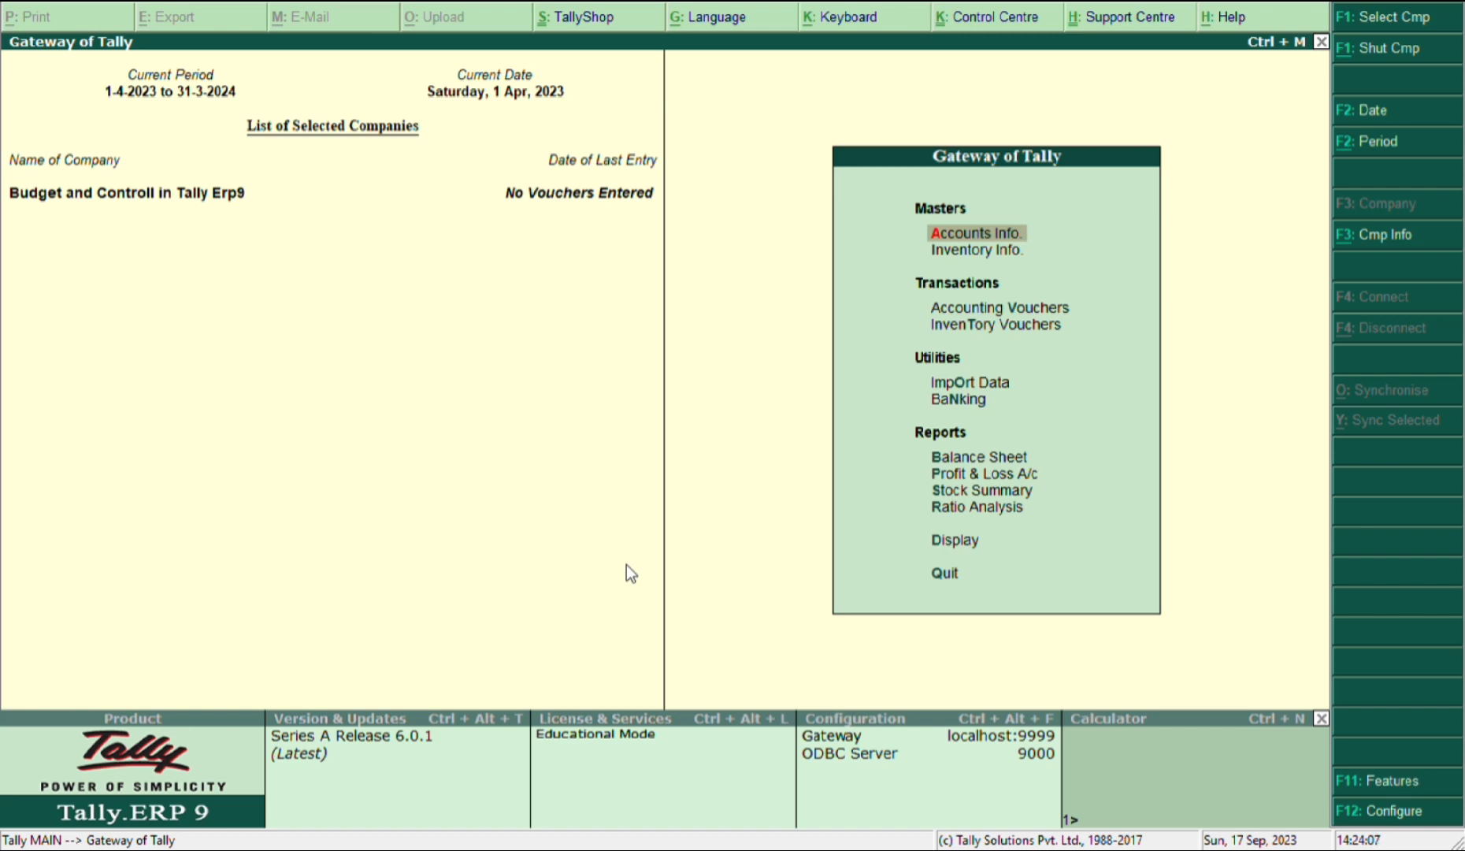
Set Maintain budgets and controls to Yes in the company's accounting features and accept the change
key("F11")
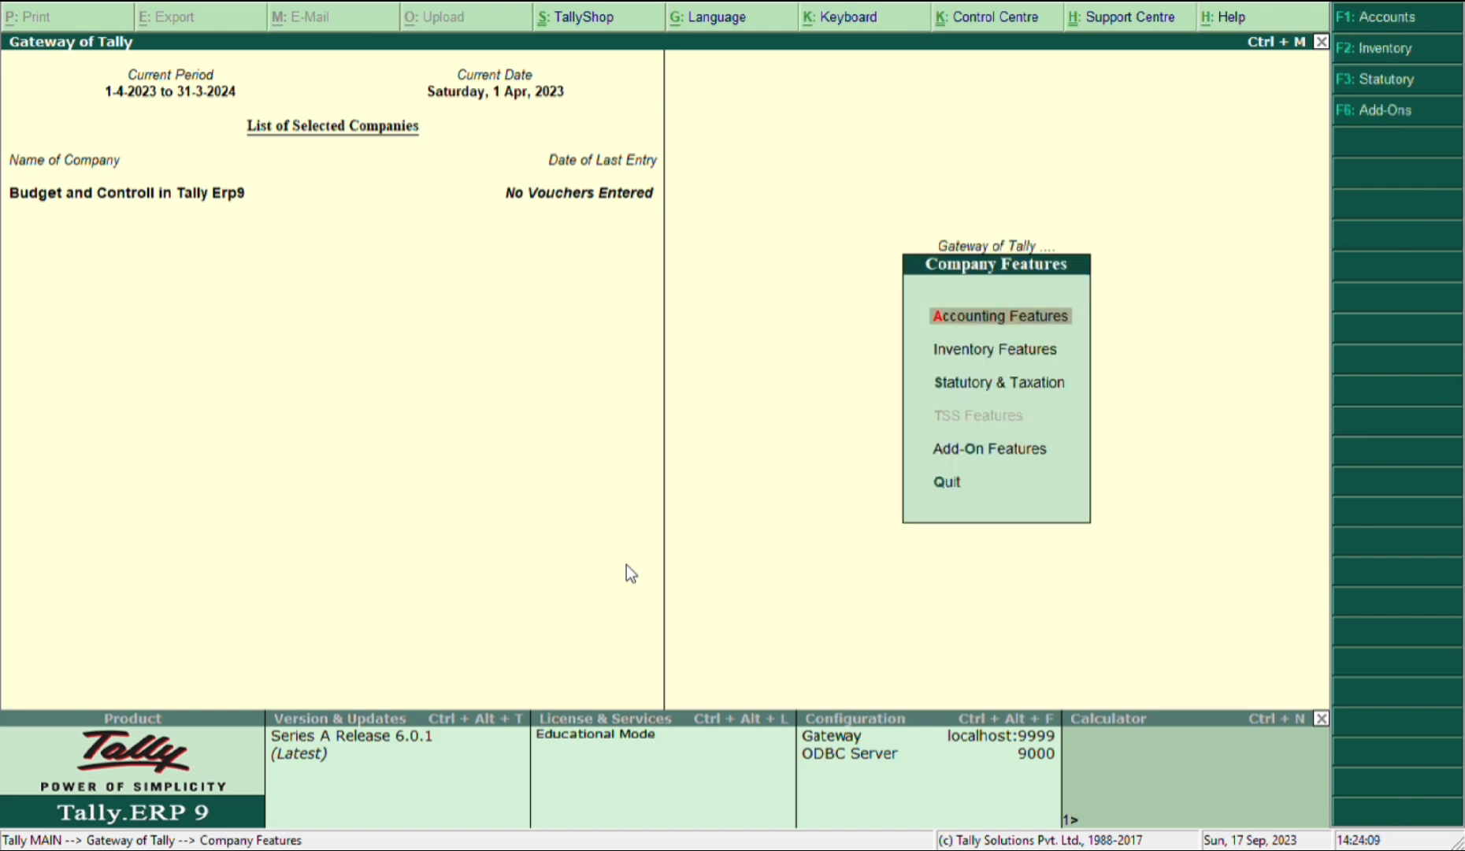
key("Return")
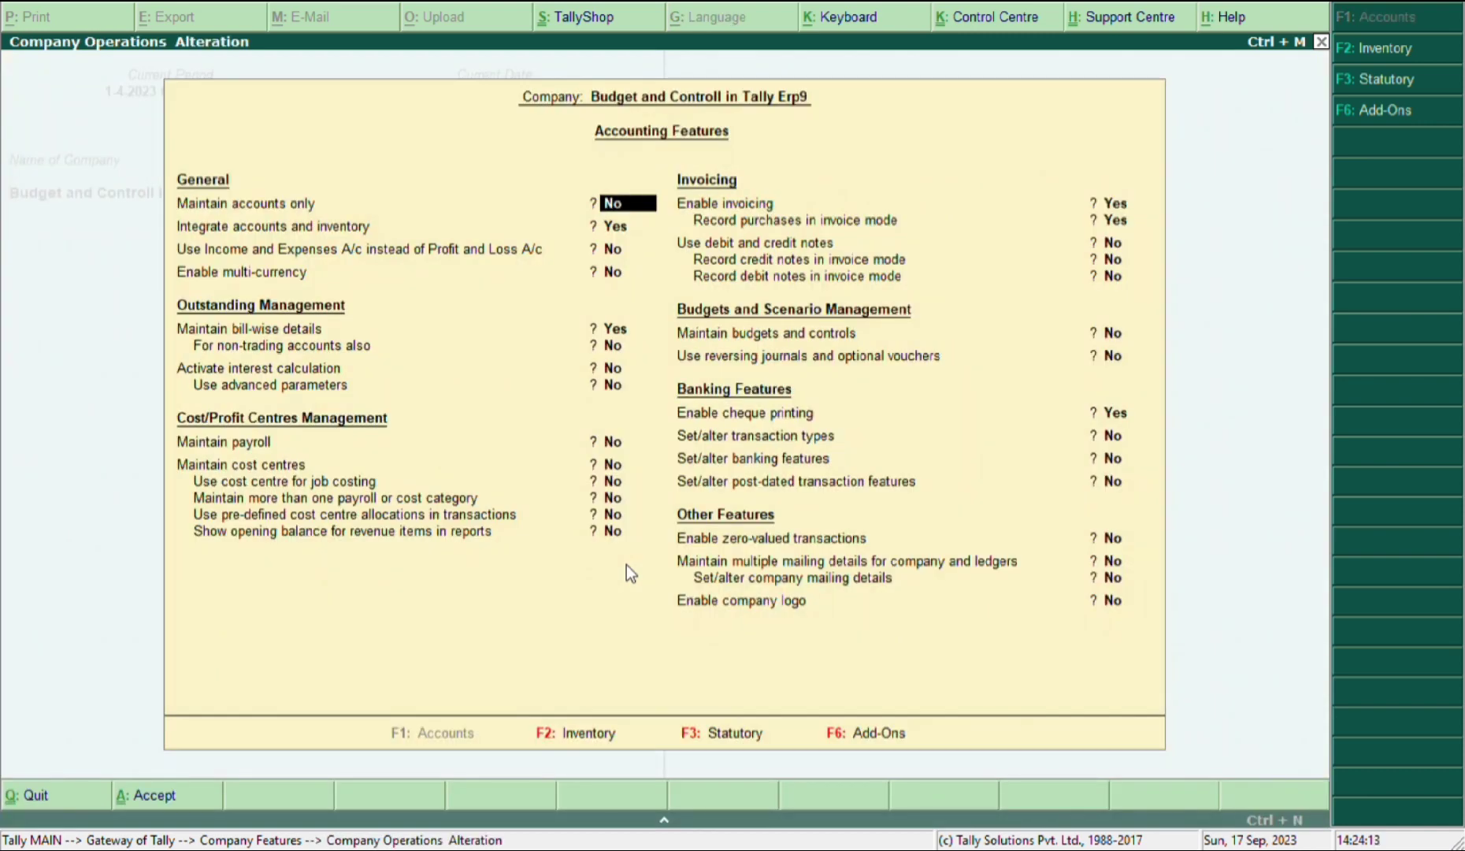
key("Return")
key("Return")
key("Return")
key("Return")
key("Return")
key("Return")
key("Return")
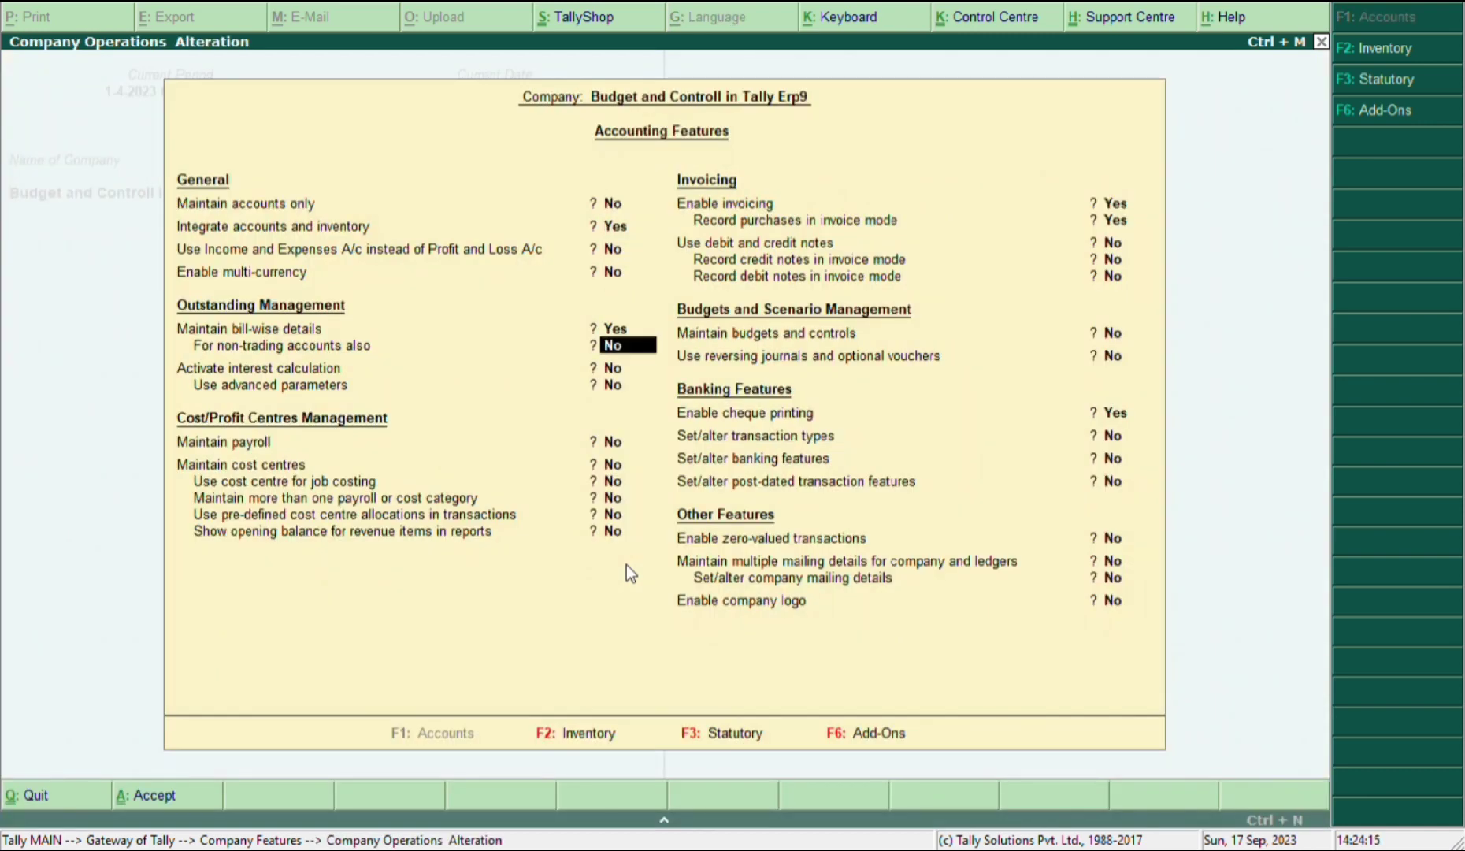
key("Return")
key("Return")
key("Return")
key("Return")
key("Return")
key("Return")
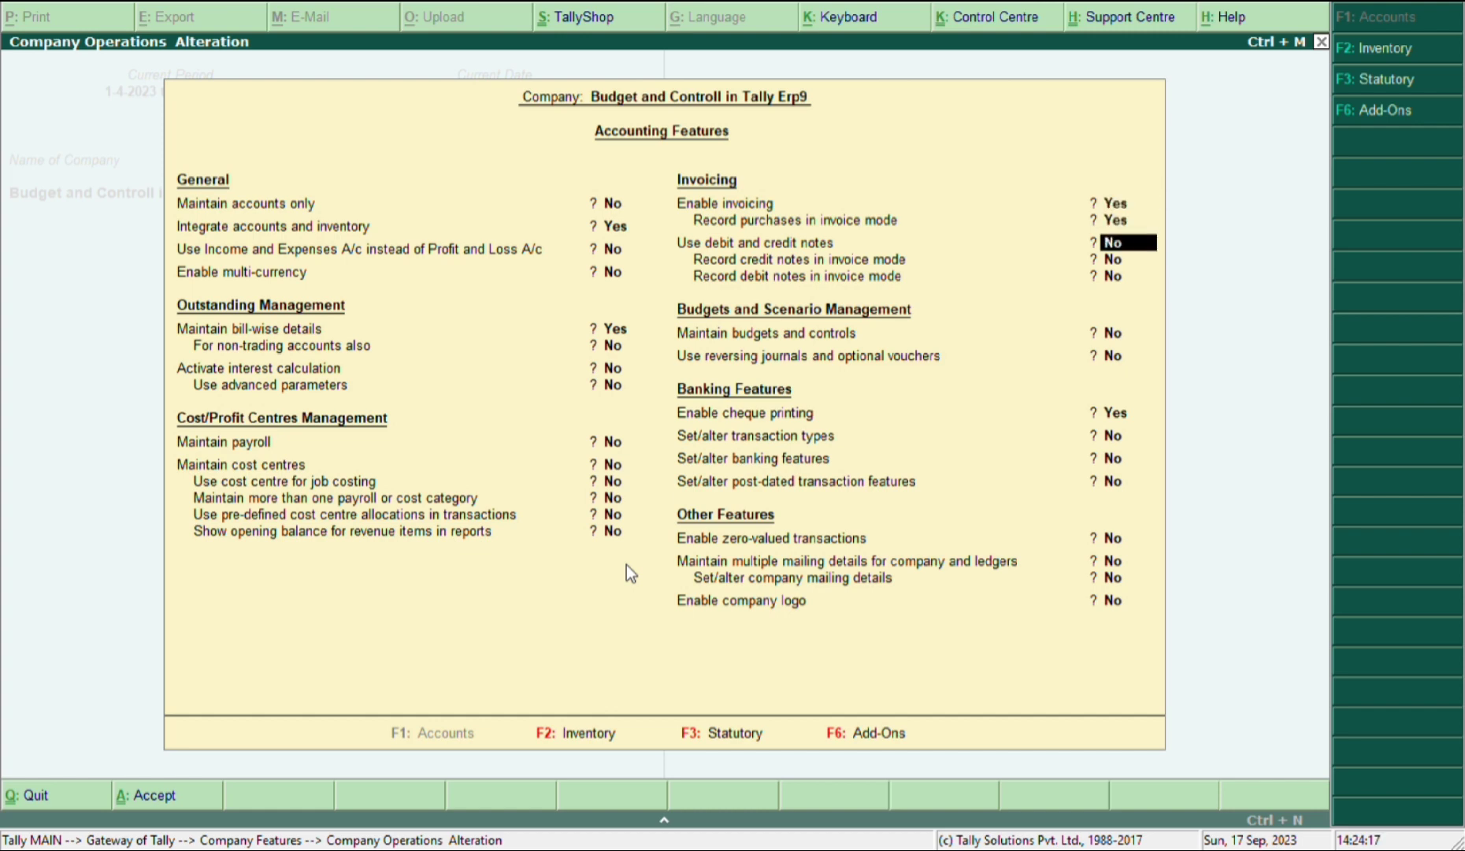
key("Up")
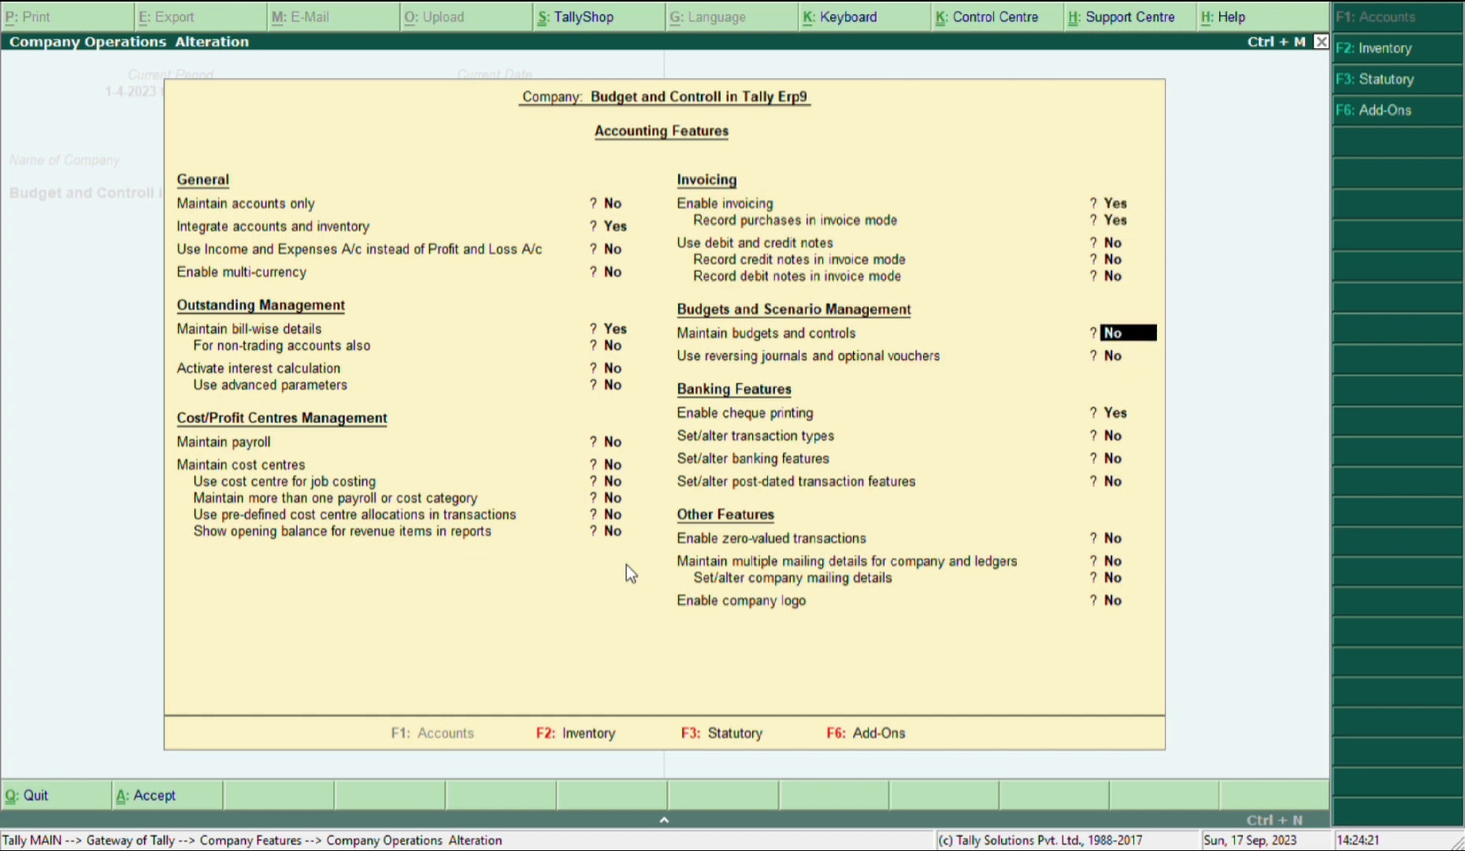
type("y")
key("Return")
key("Return")
key("Return")
key("Return")
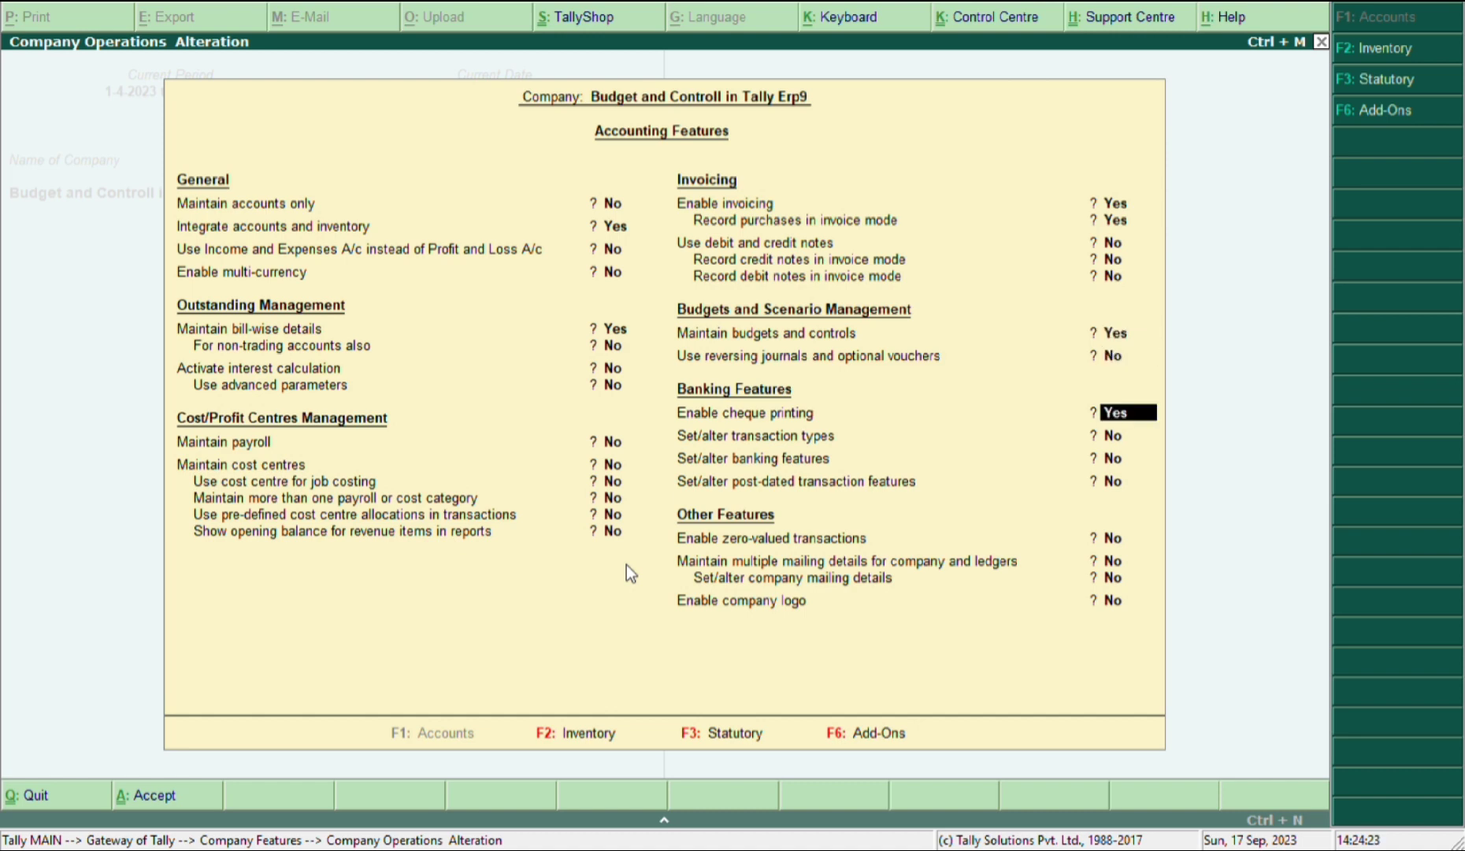
key("Return")
key("Return")
key("Return")
key("Return")
key("Return")
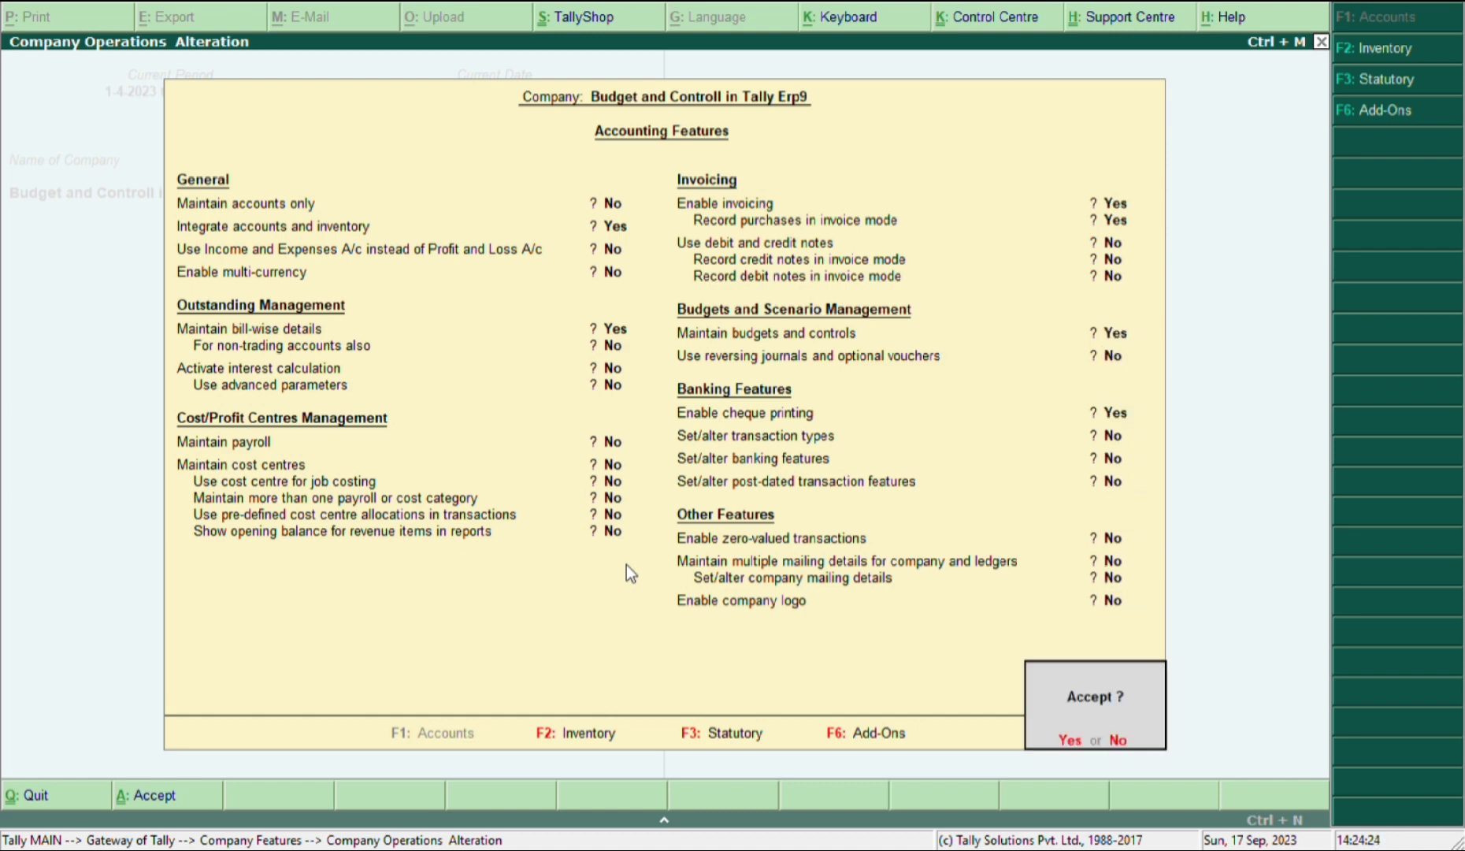
key("Return")
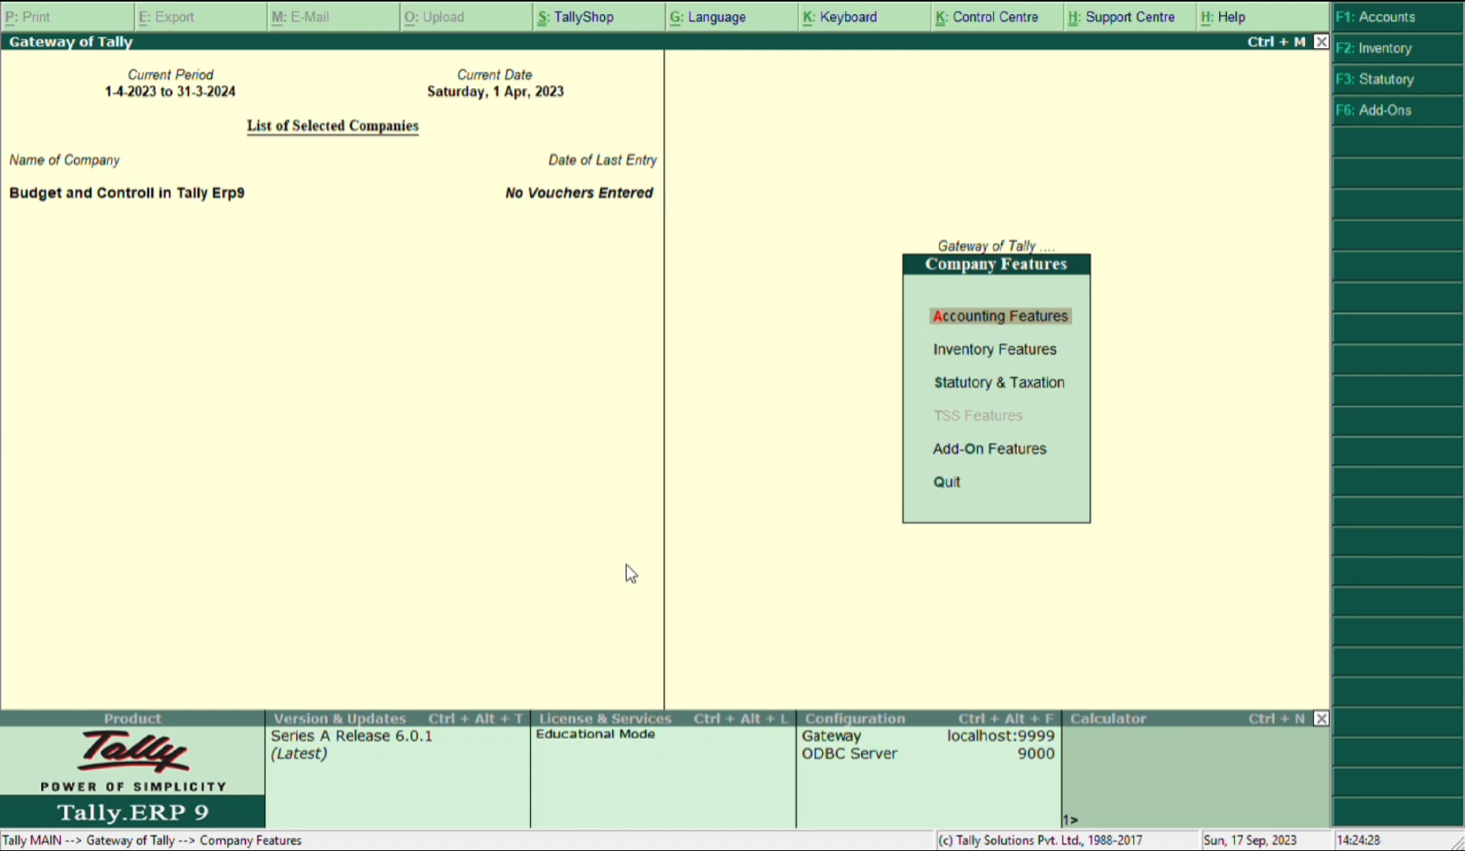
key("Escape")
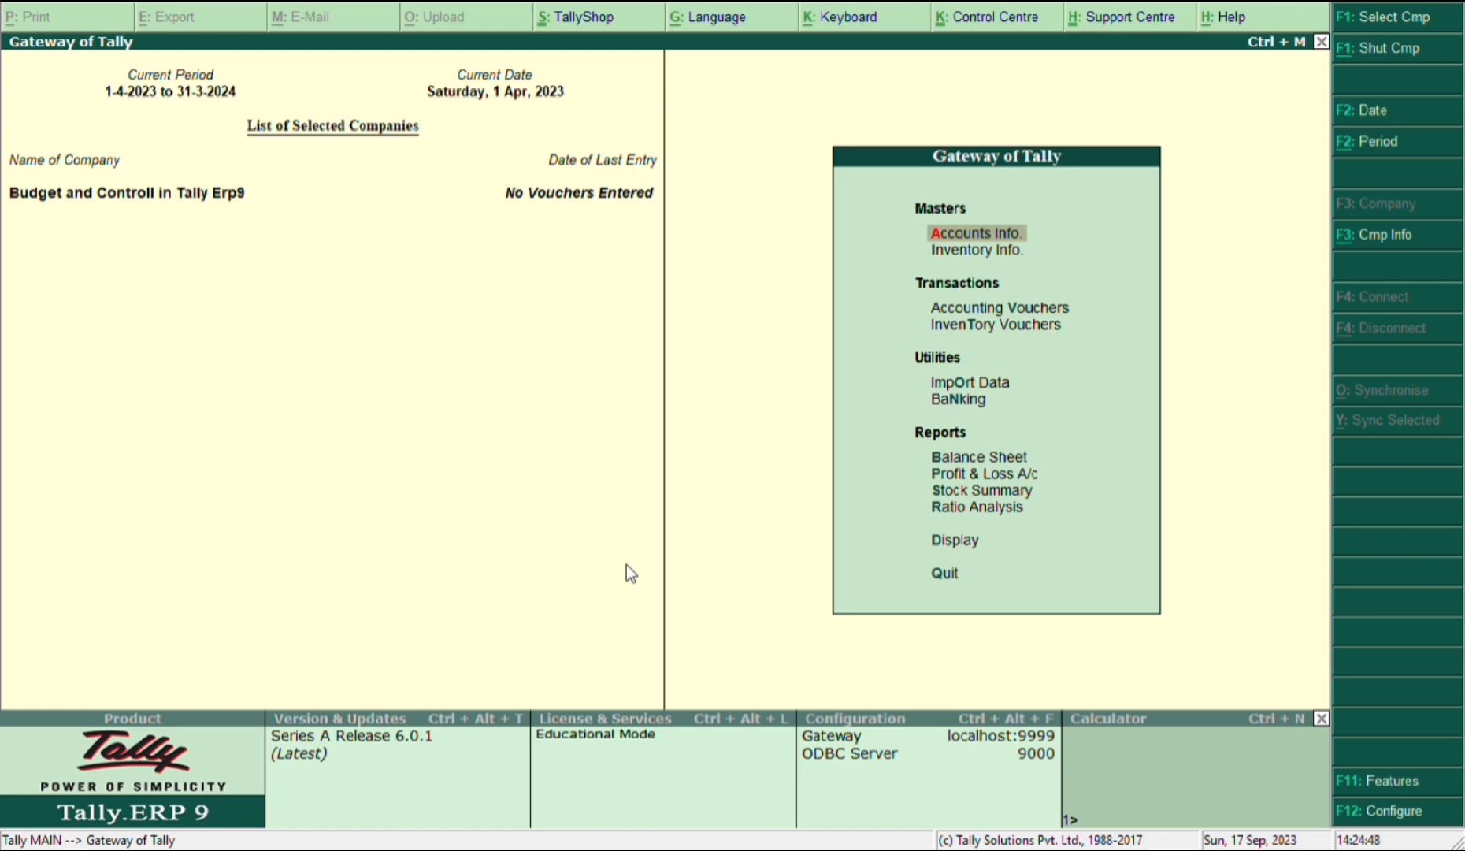
Start a new budget in the accounts masters and name it Office Expenses
key("Return")
key("Down")
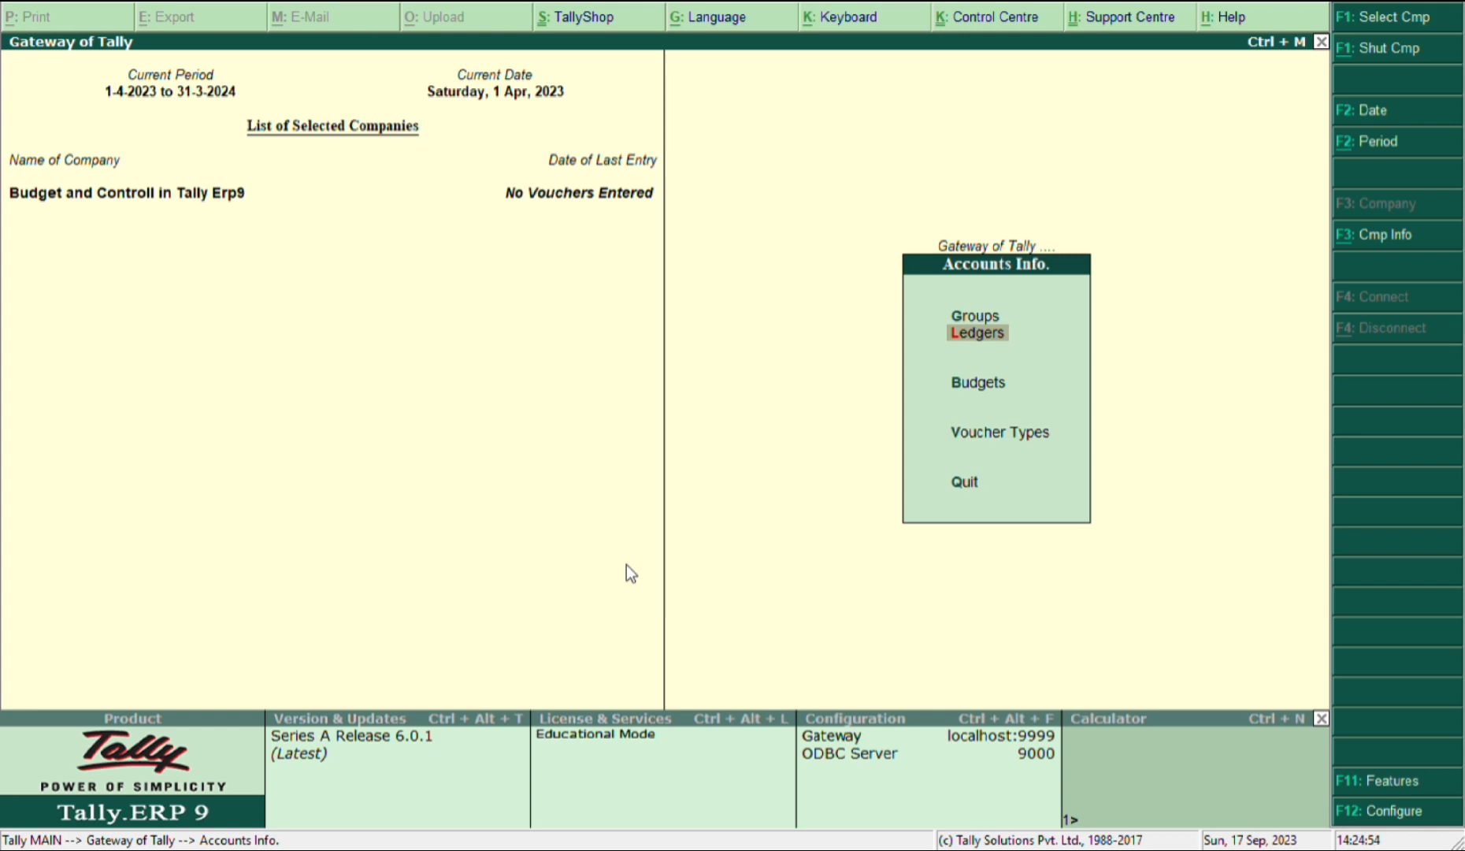
key("Down")
key("Return")
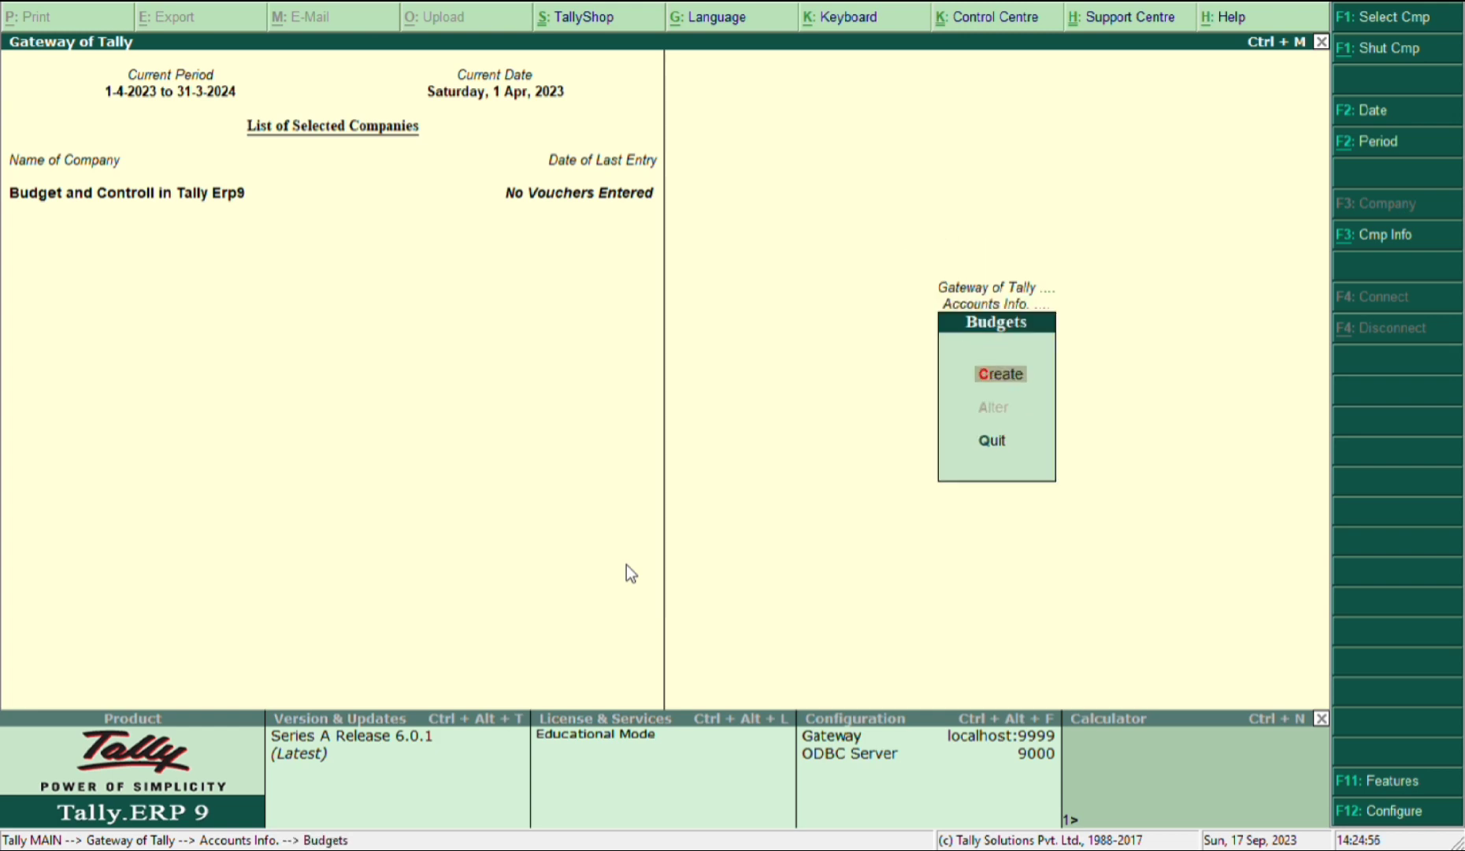
key("Return")
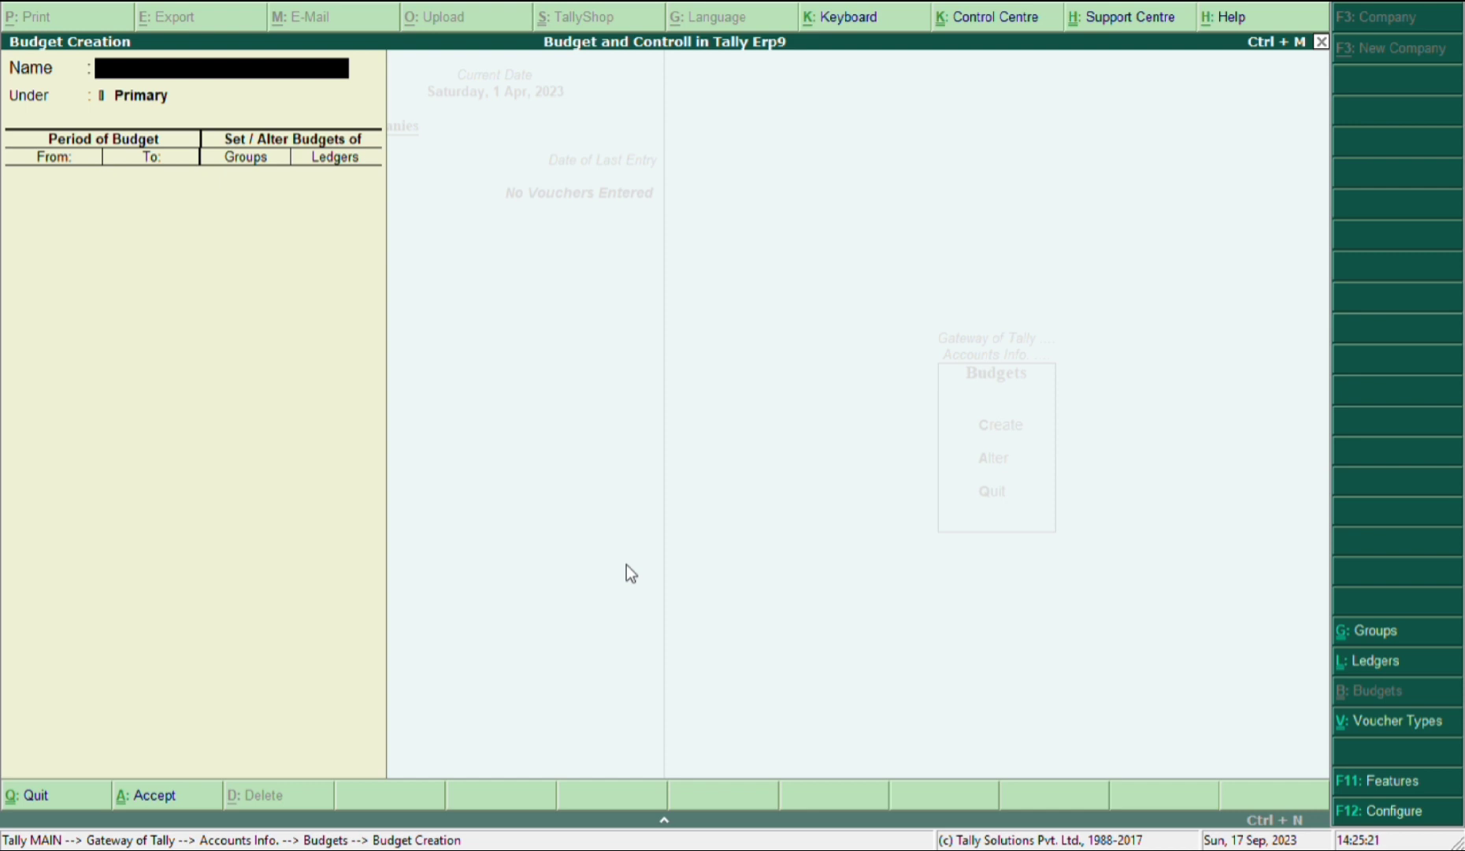
type("Office Expenses")
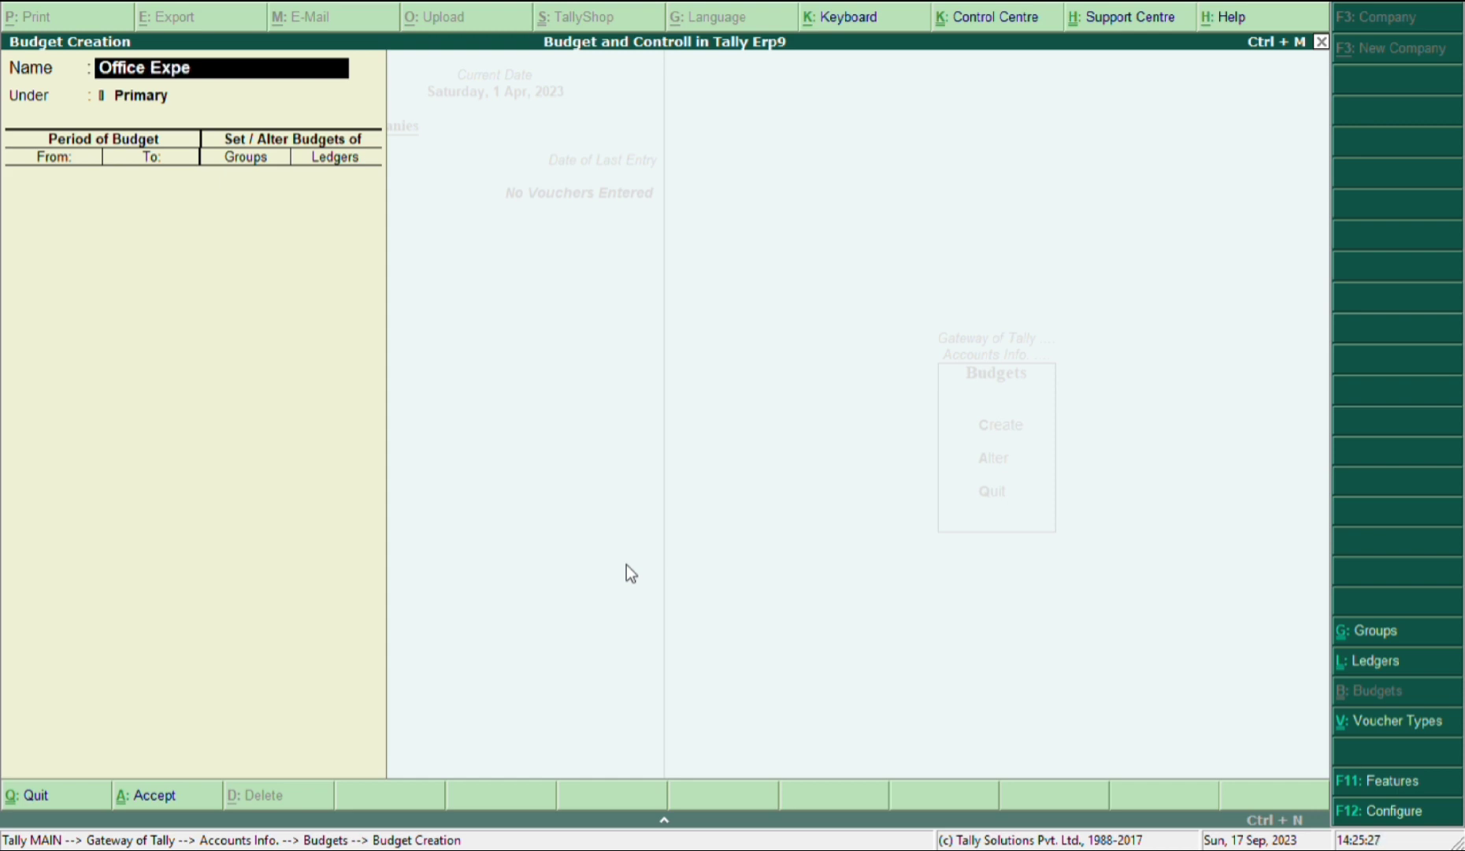
key("Return")
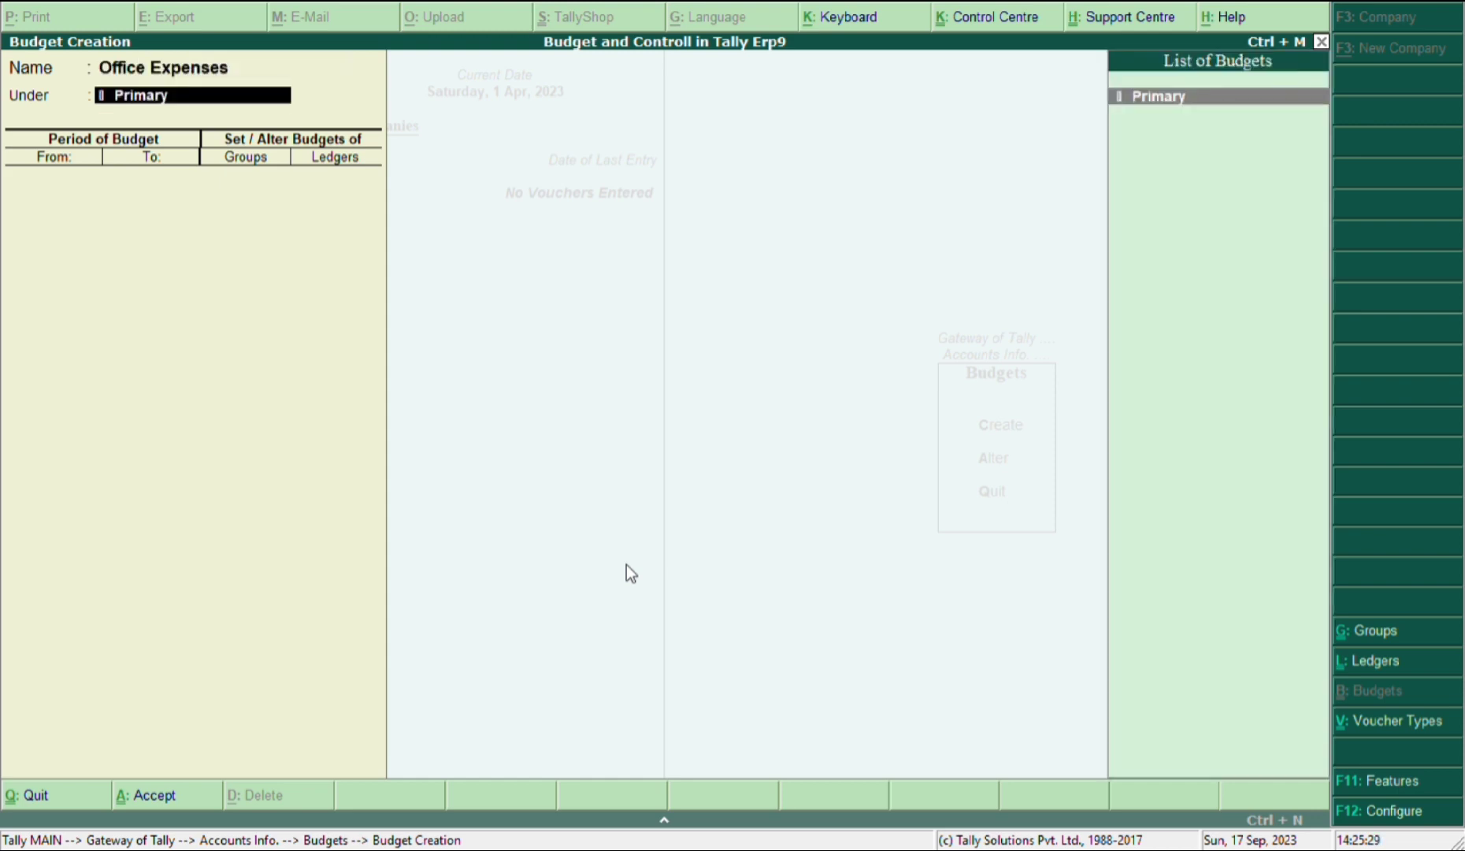
key("Return")
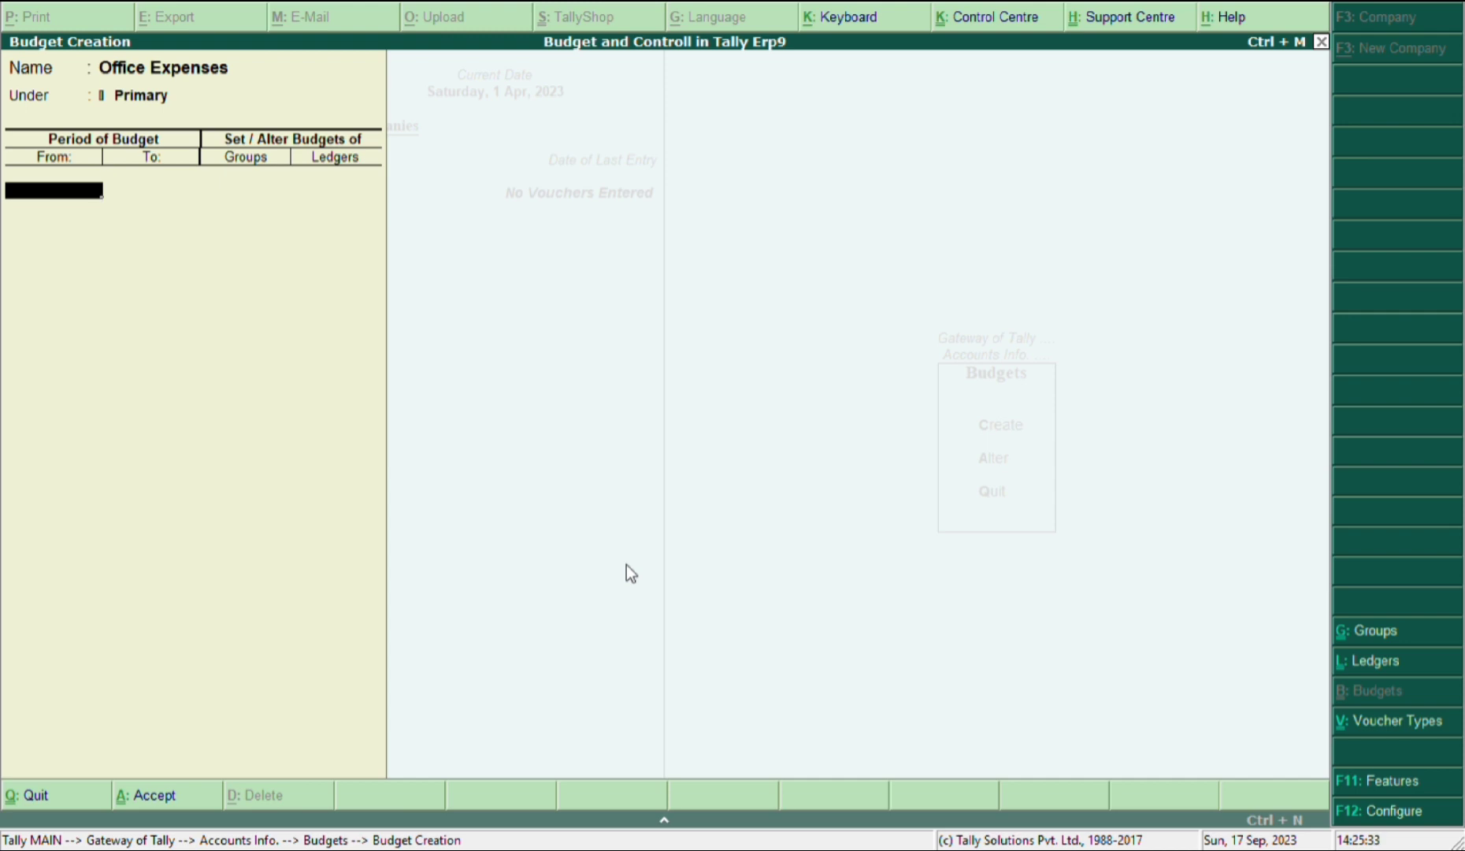
type("01-04-2023")
key("Return")
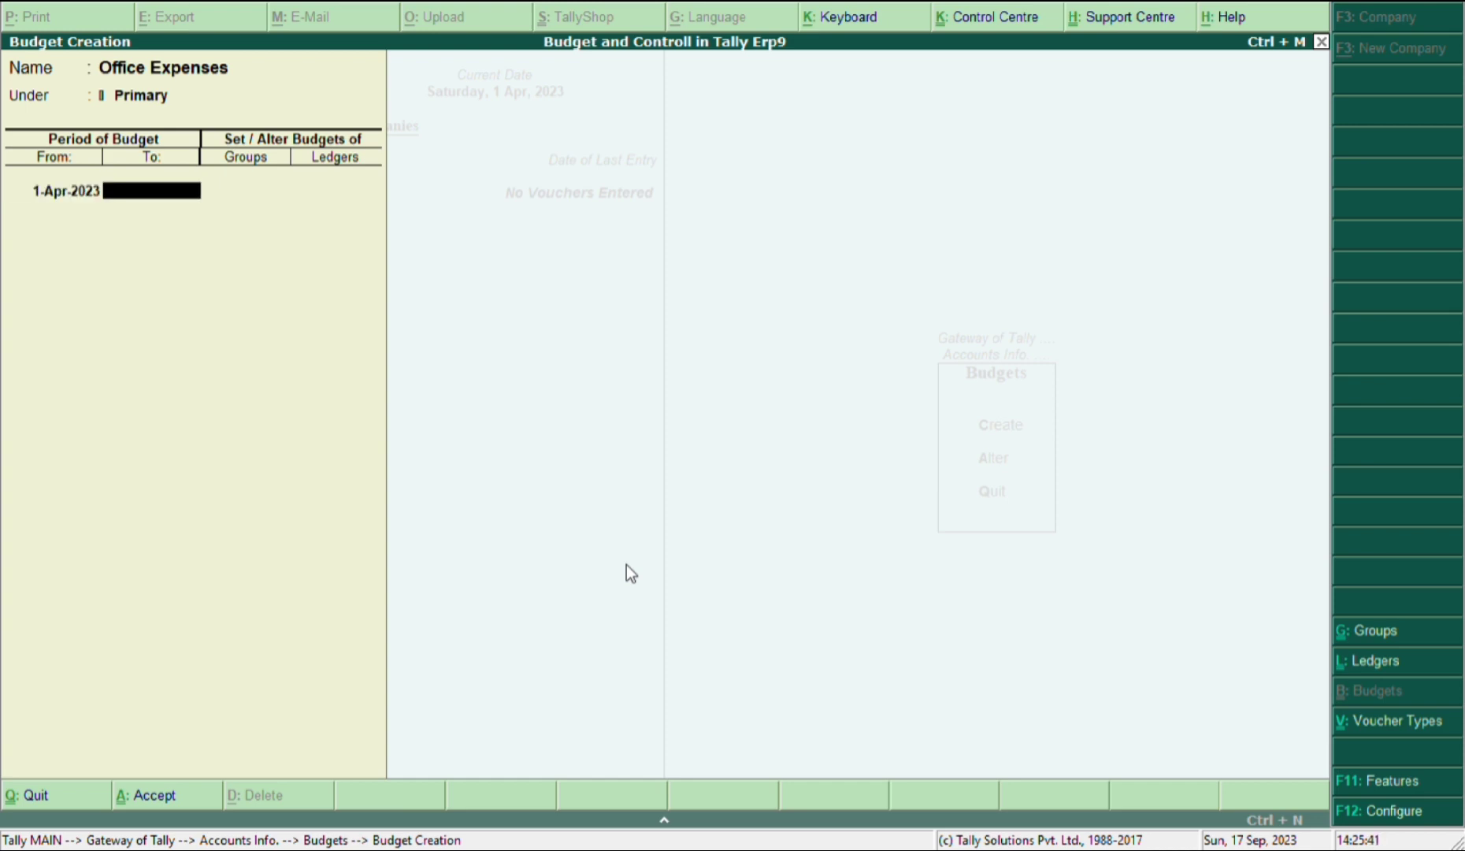
type("01-05-2024")
key("Return")
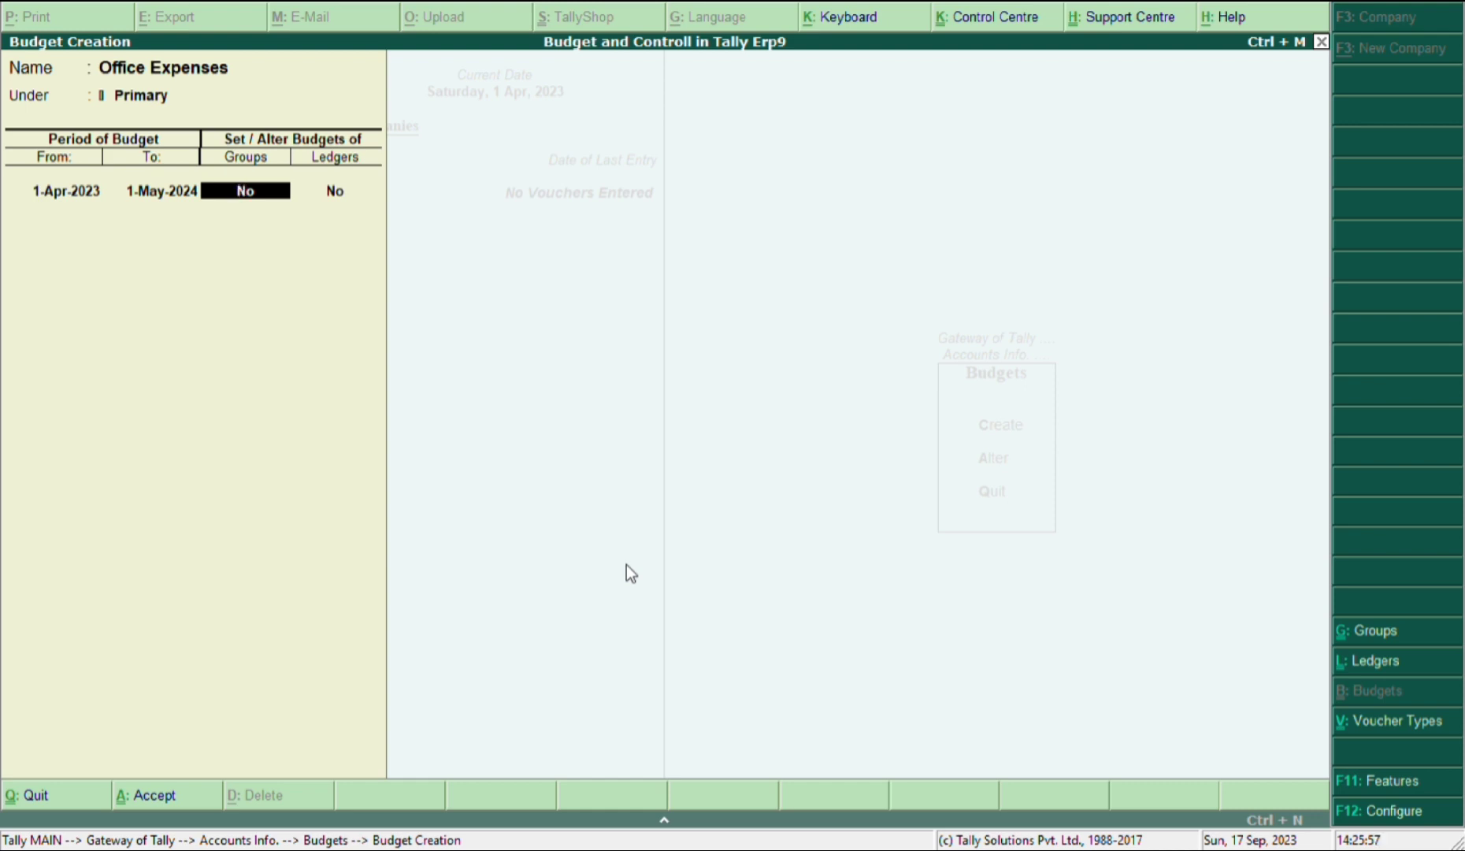
type("y")
key("Return")
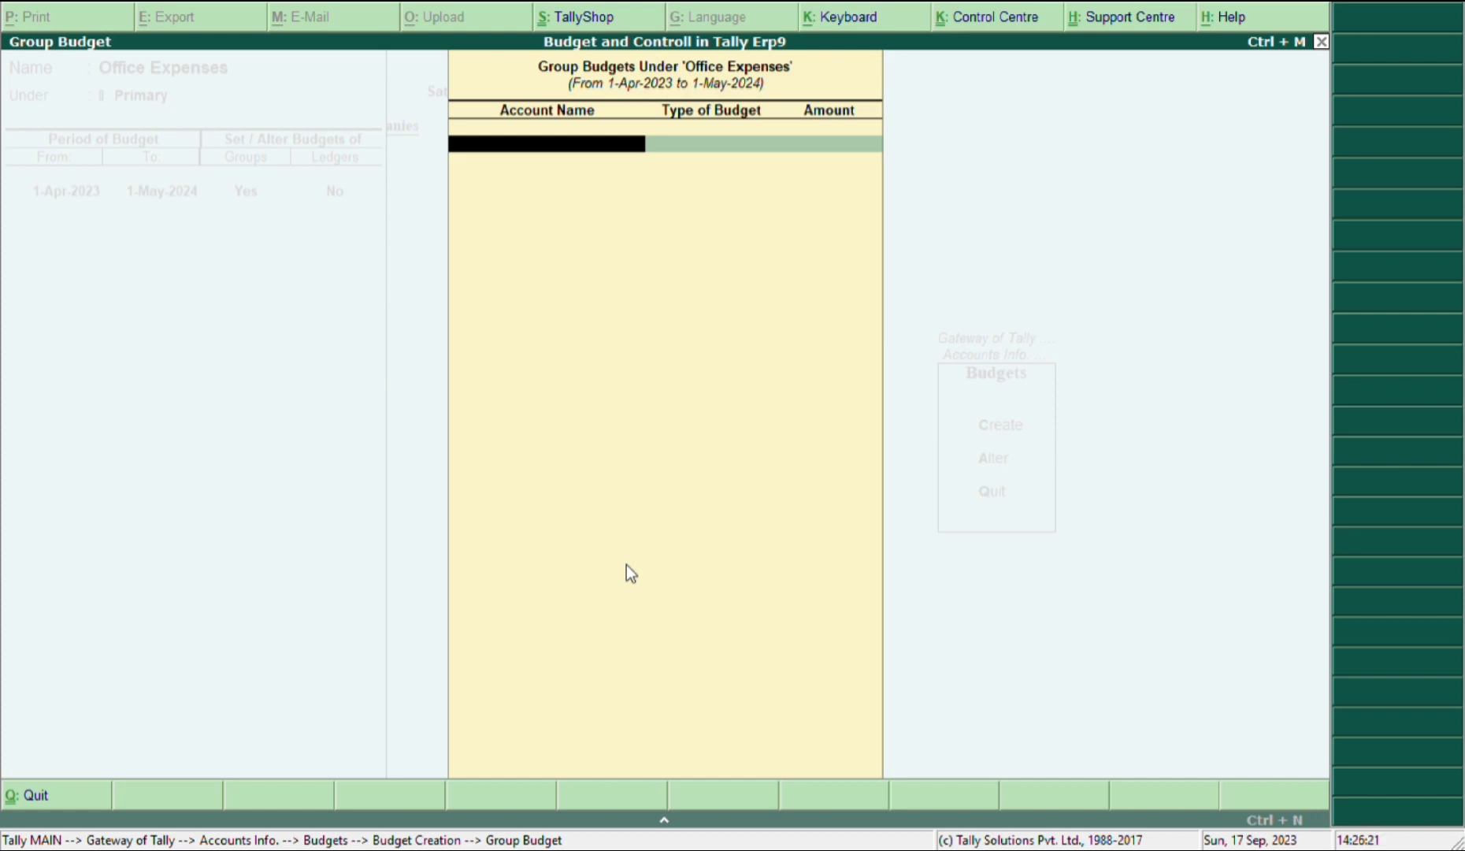
key("Escape")
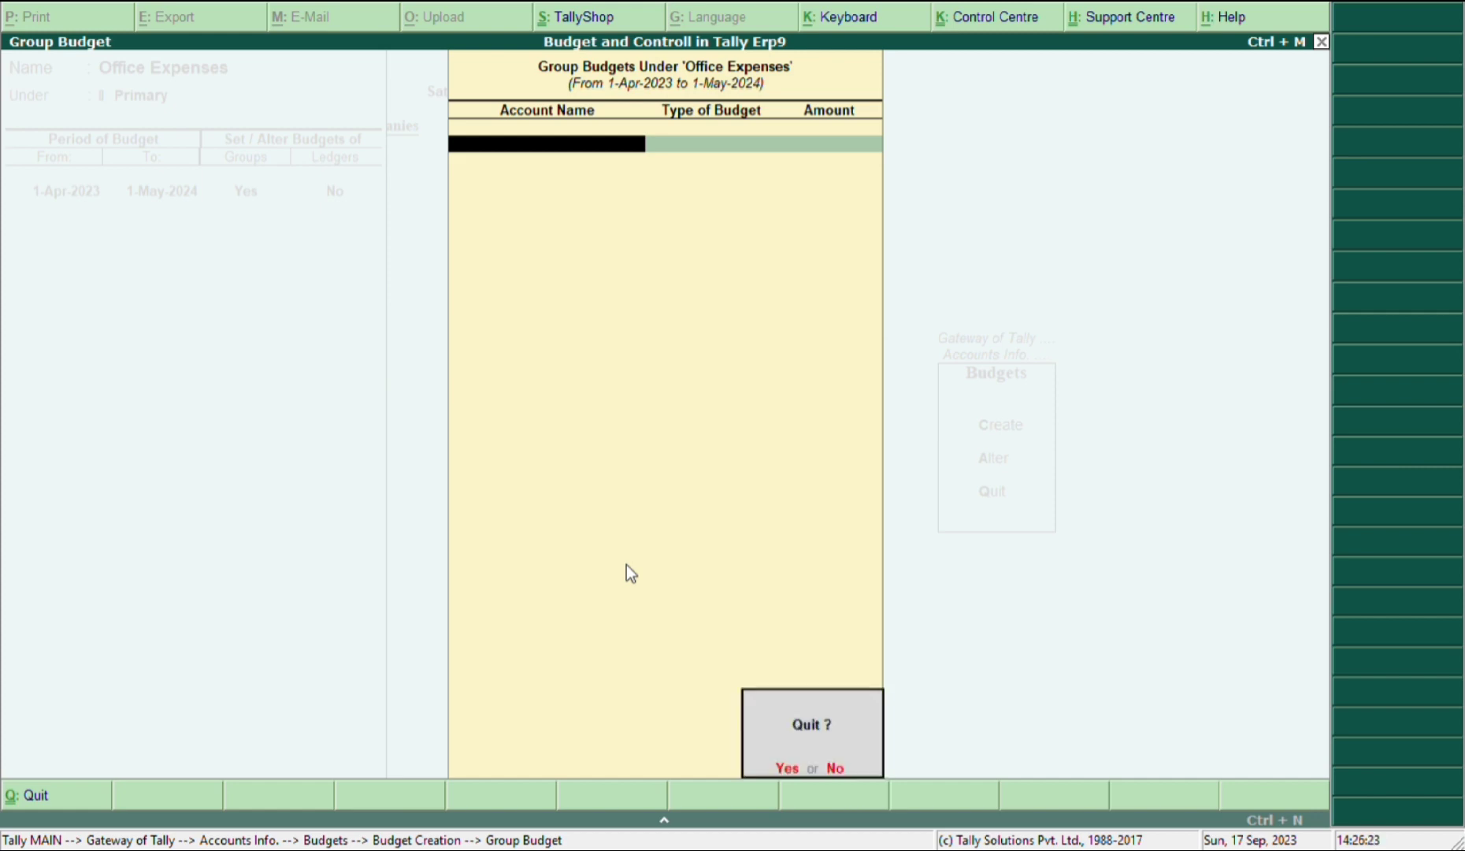
key("y")
key("Escape")
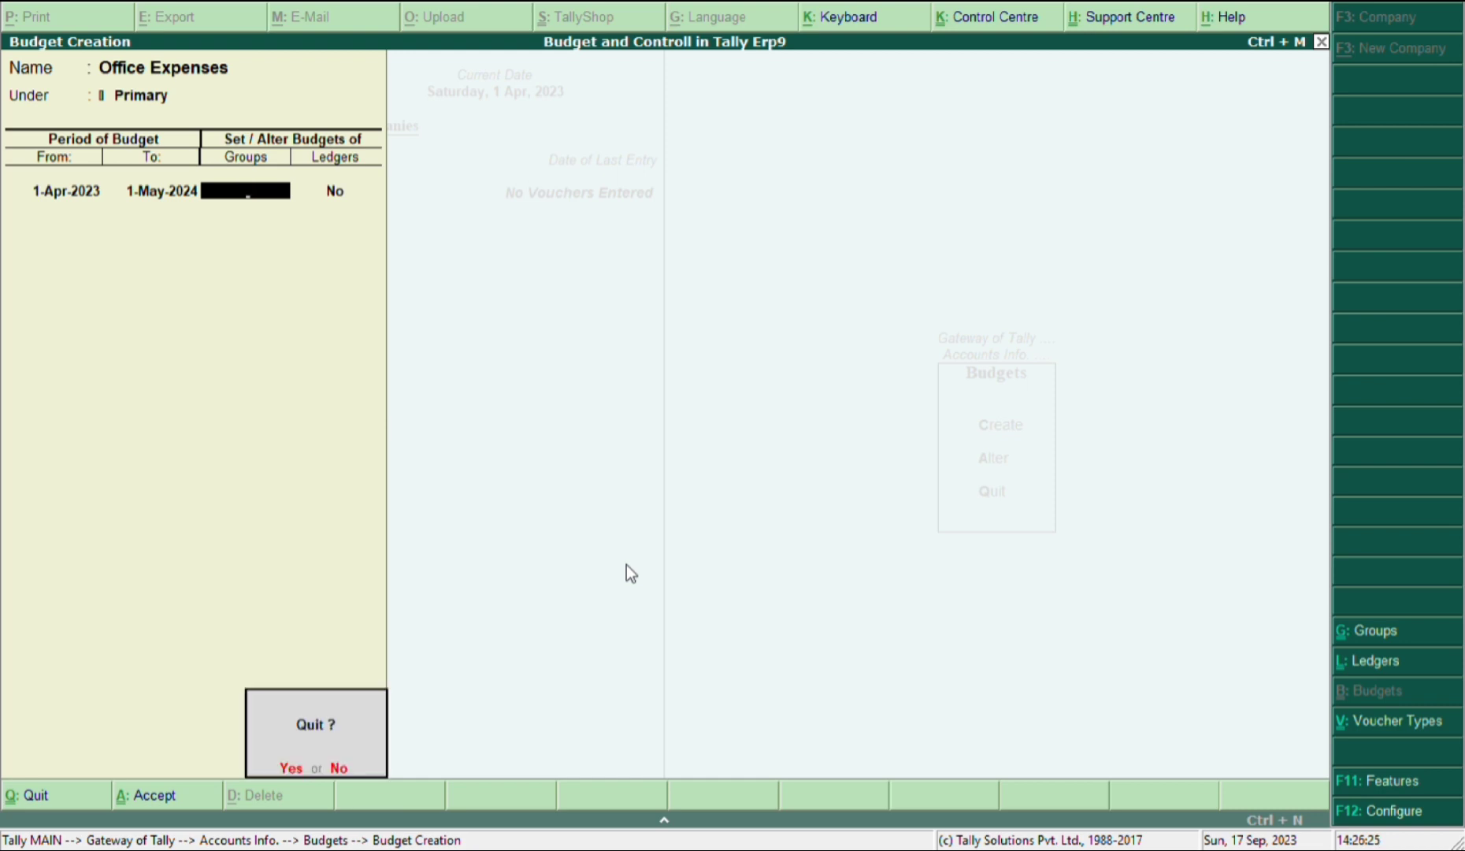
key("y")
key("Escape")
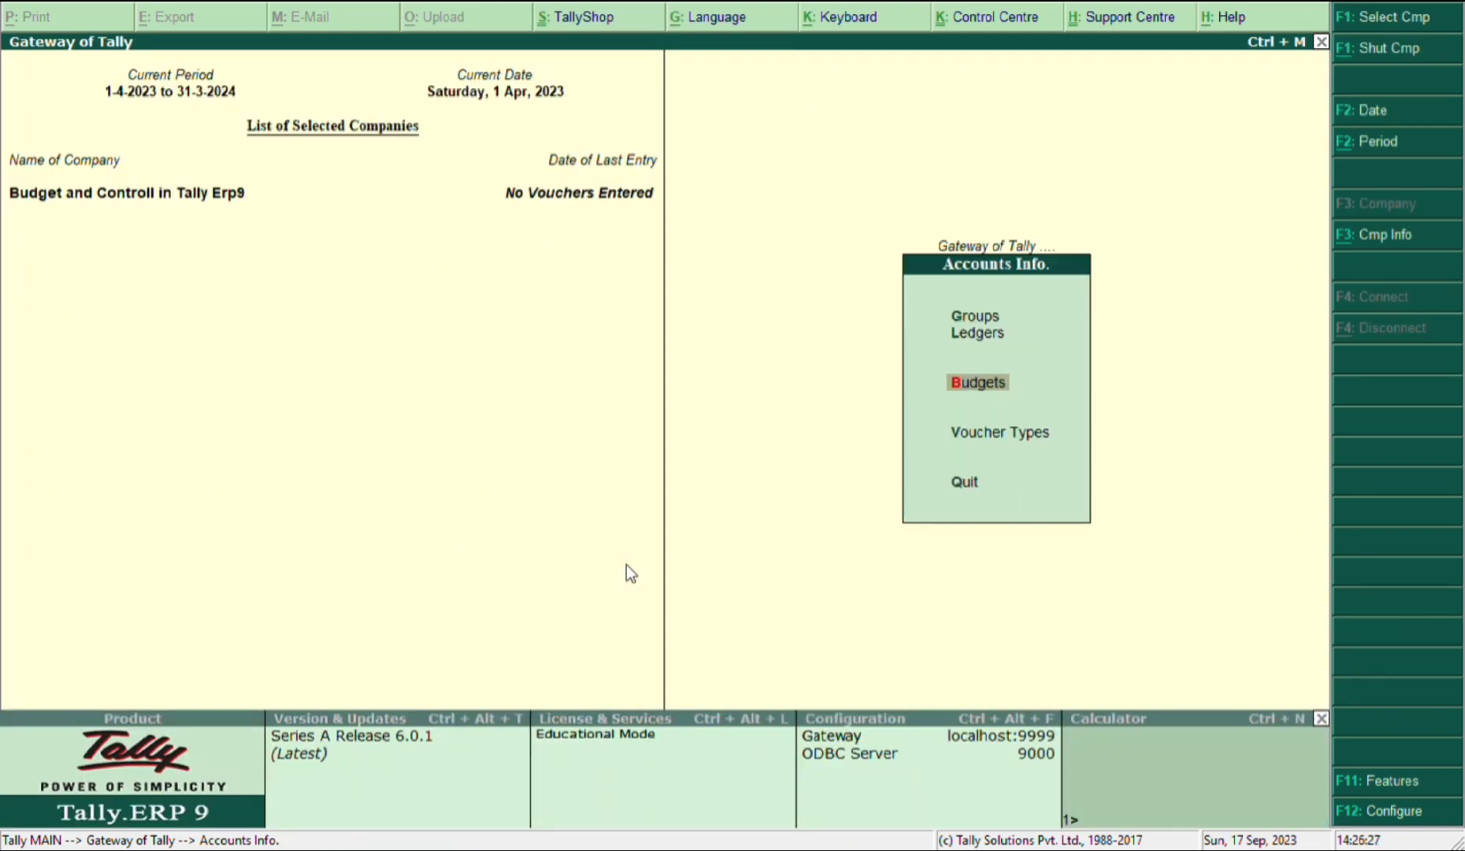
Start a new single ledger named Capital A/c under Capital Account, keeping the default mailing, bank and tax details
key("Up")
key("Return")
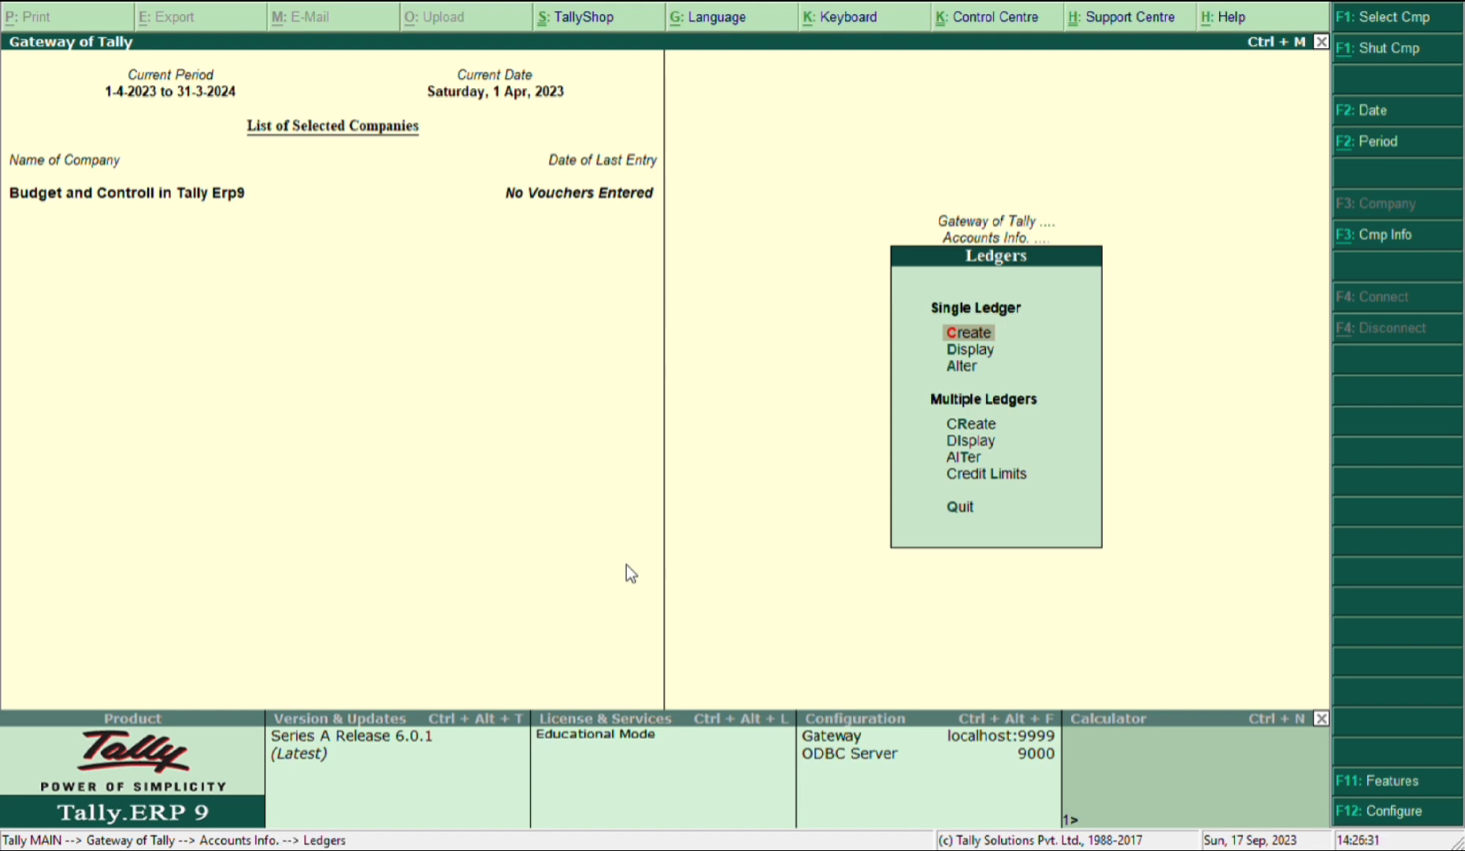
key("Return")
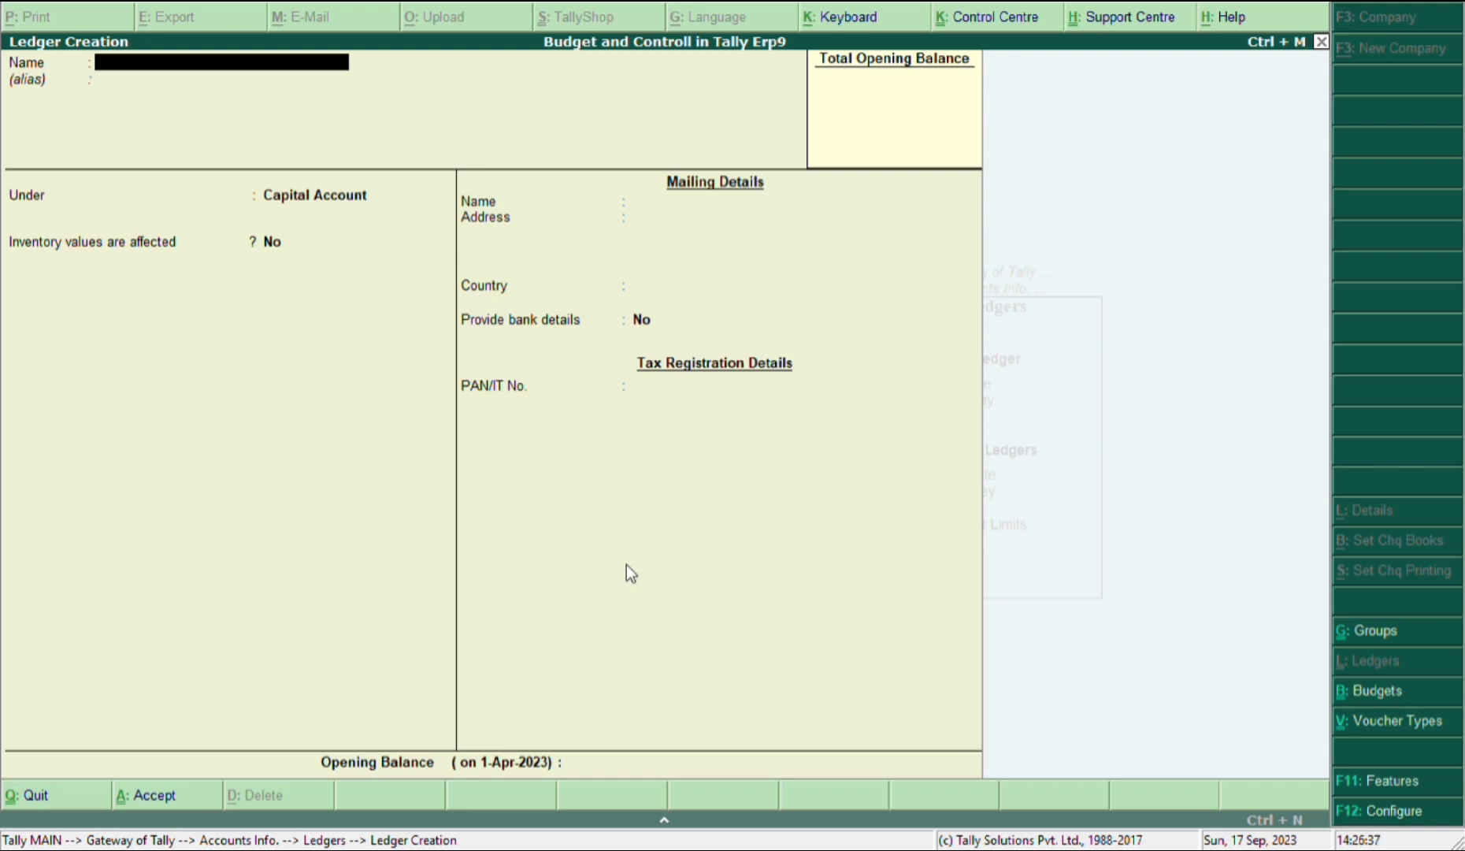
type("Capital A/c")
key("Return")
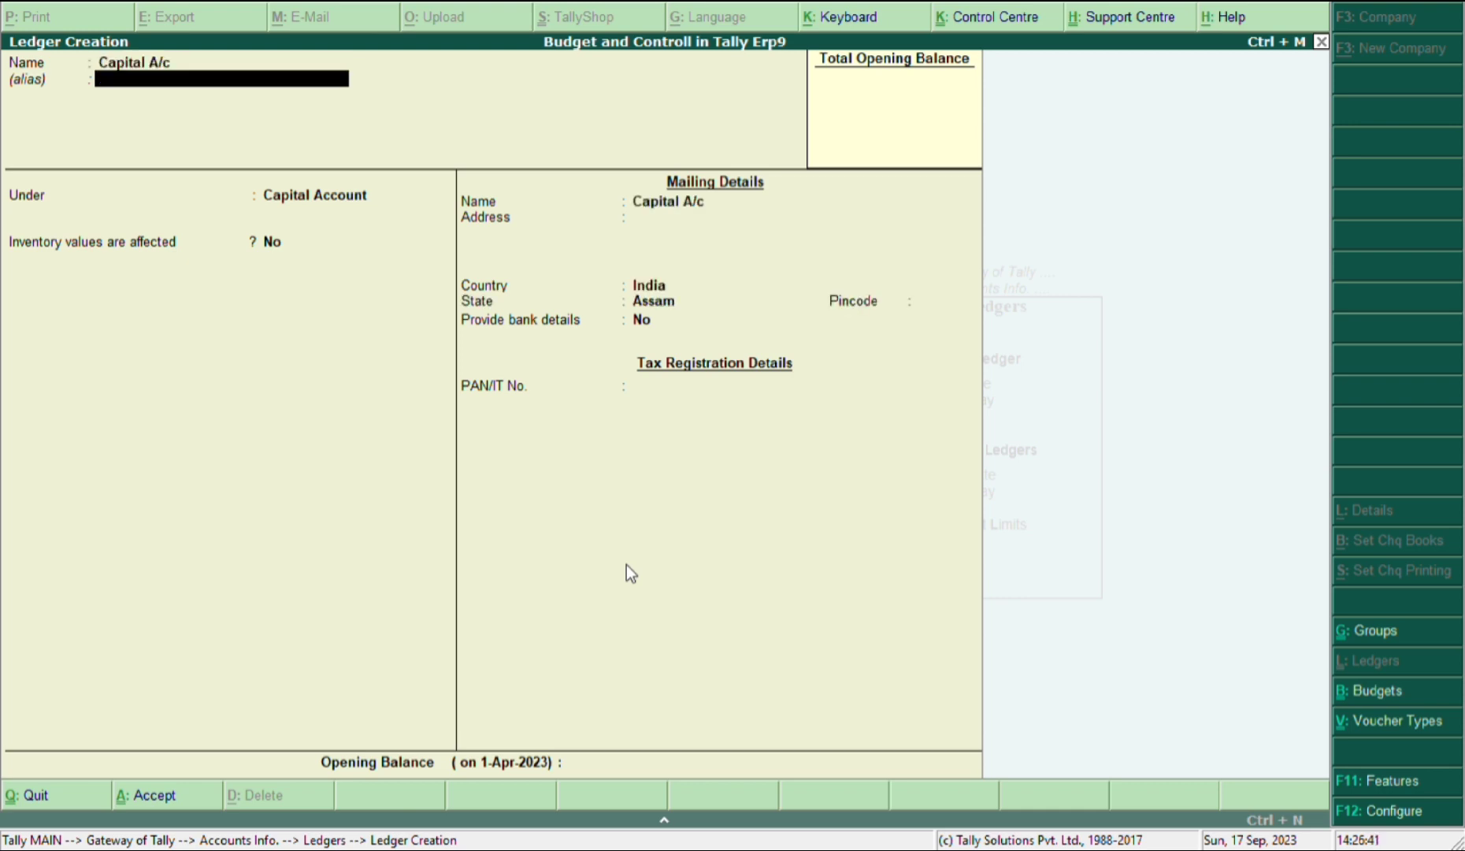
key("Return")
key("Return")
key("Return")
key("Return")
key("Return")
key("Return")
key("Return")
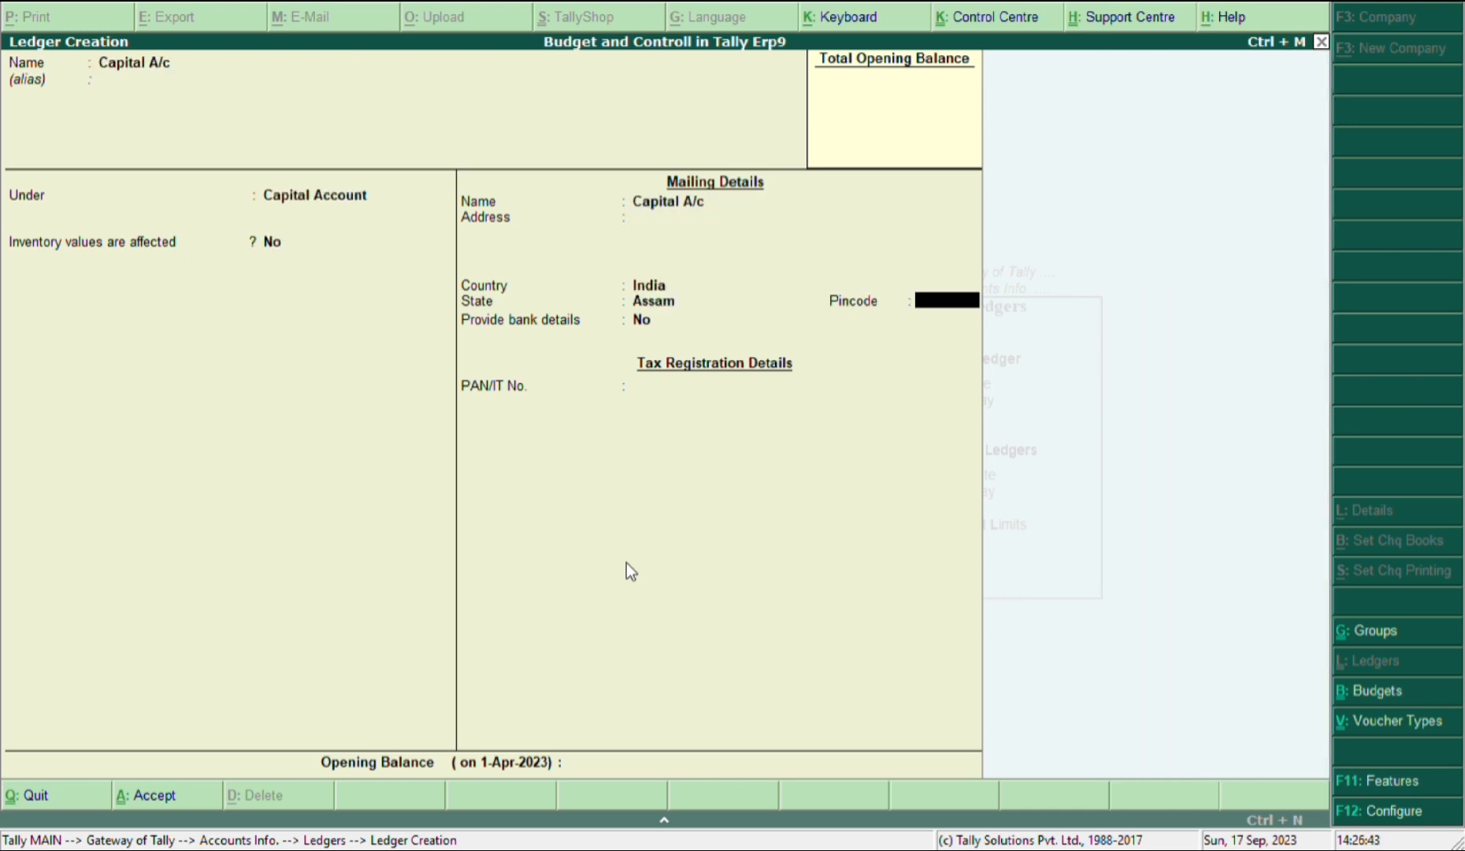
key("Return")
key("Return")
key("Return")
Set the Capital A/c ledger's opening balance to 2,50,000 Cr and save the ledger
type("250000")
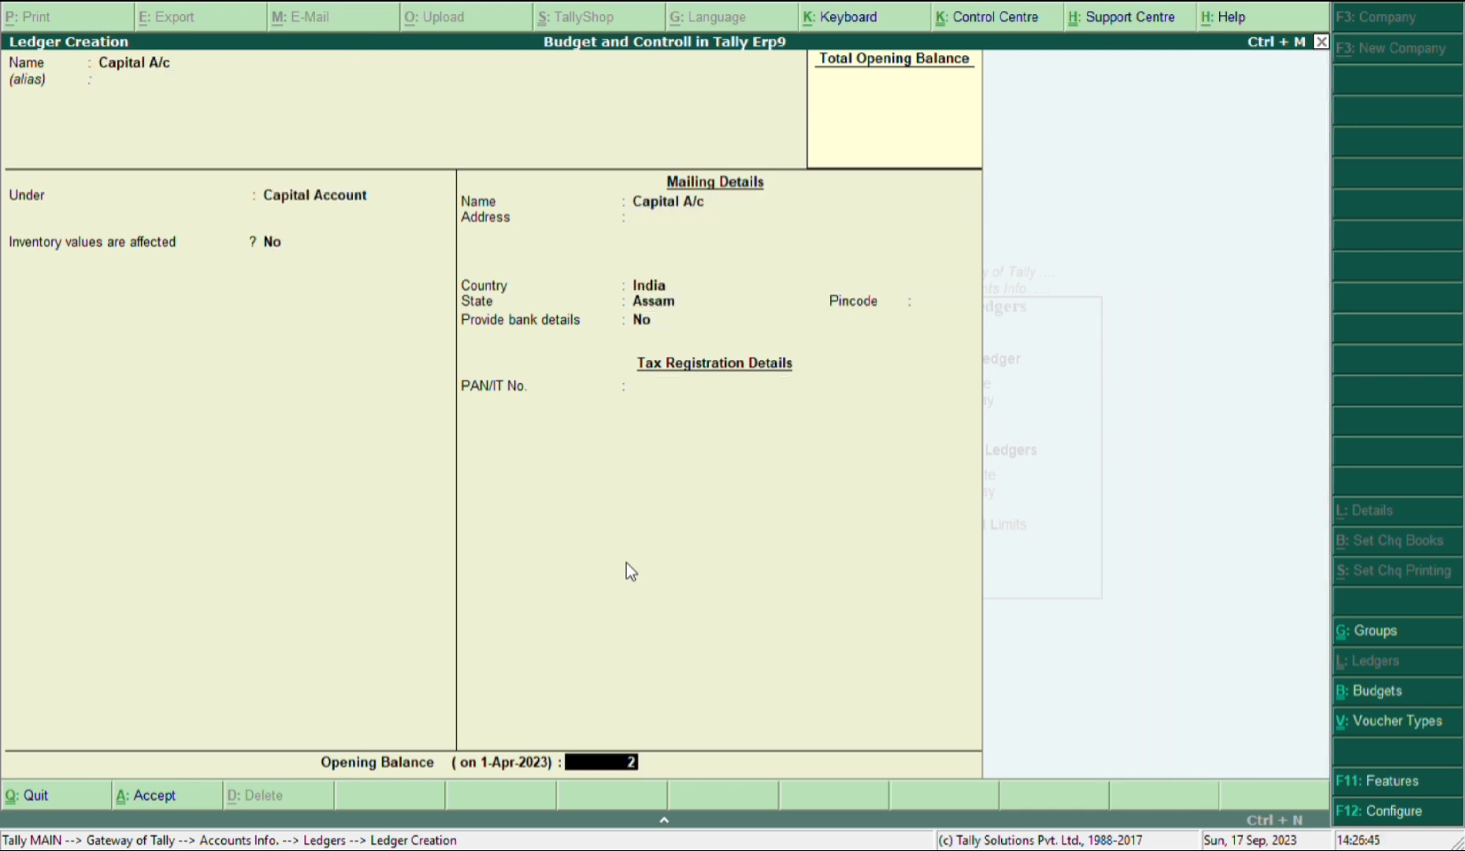
key("Return")
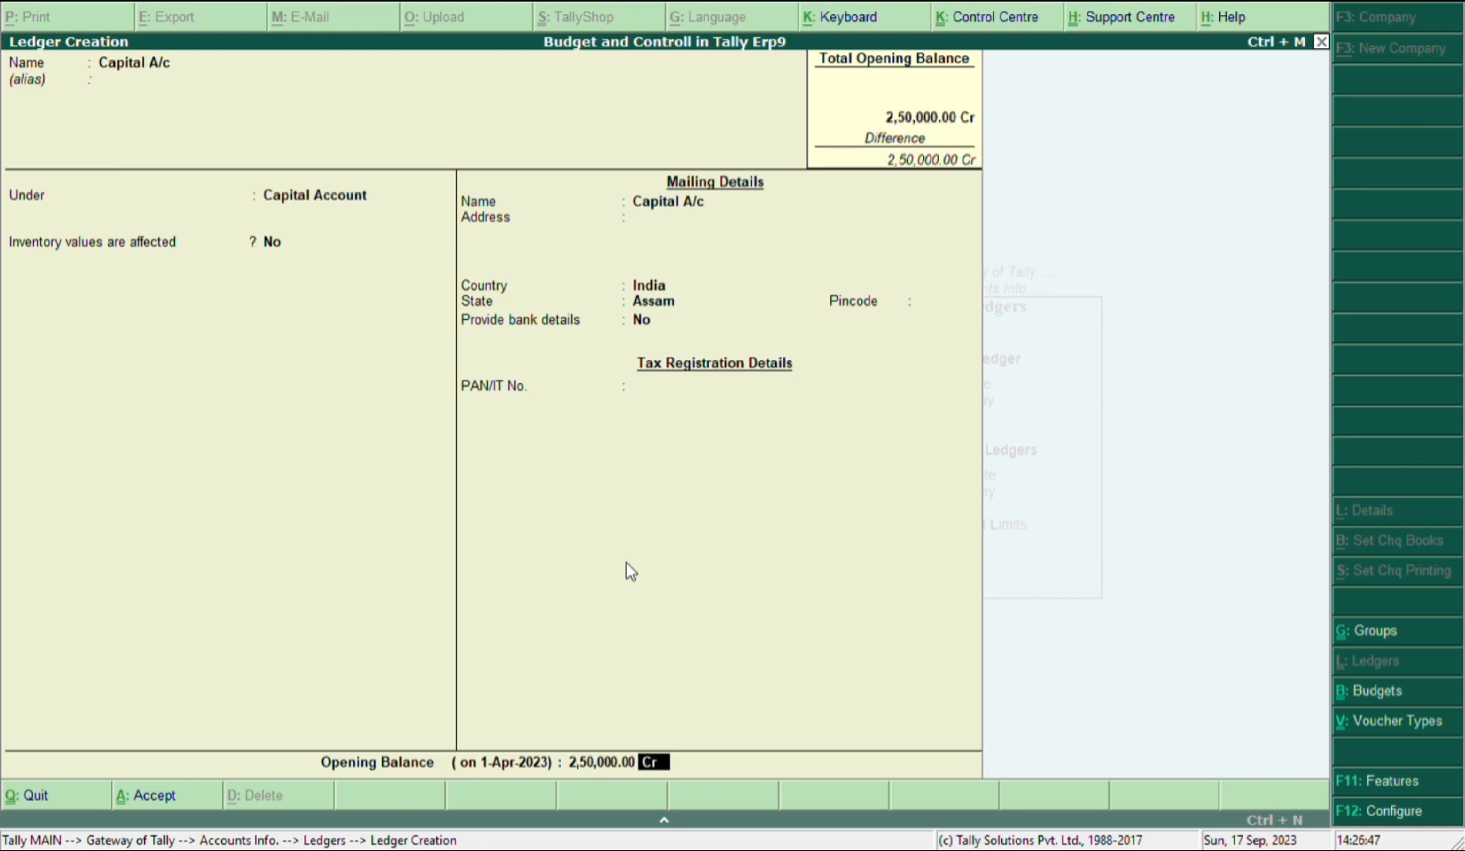
key("Return")
key("Return")
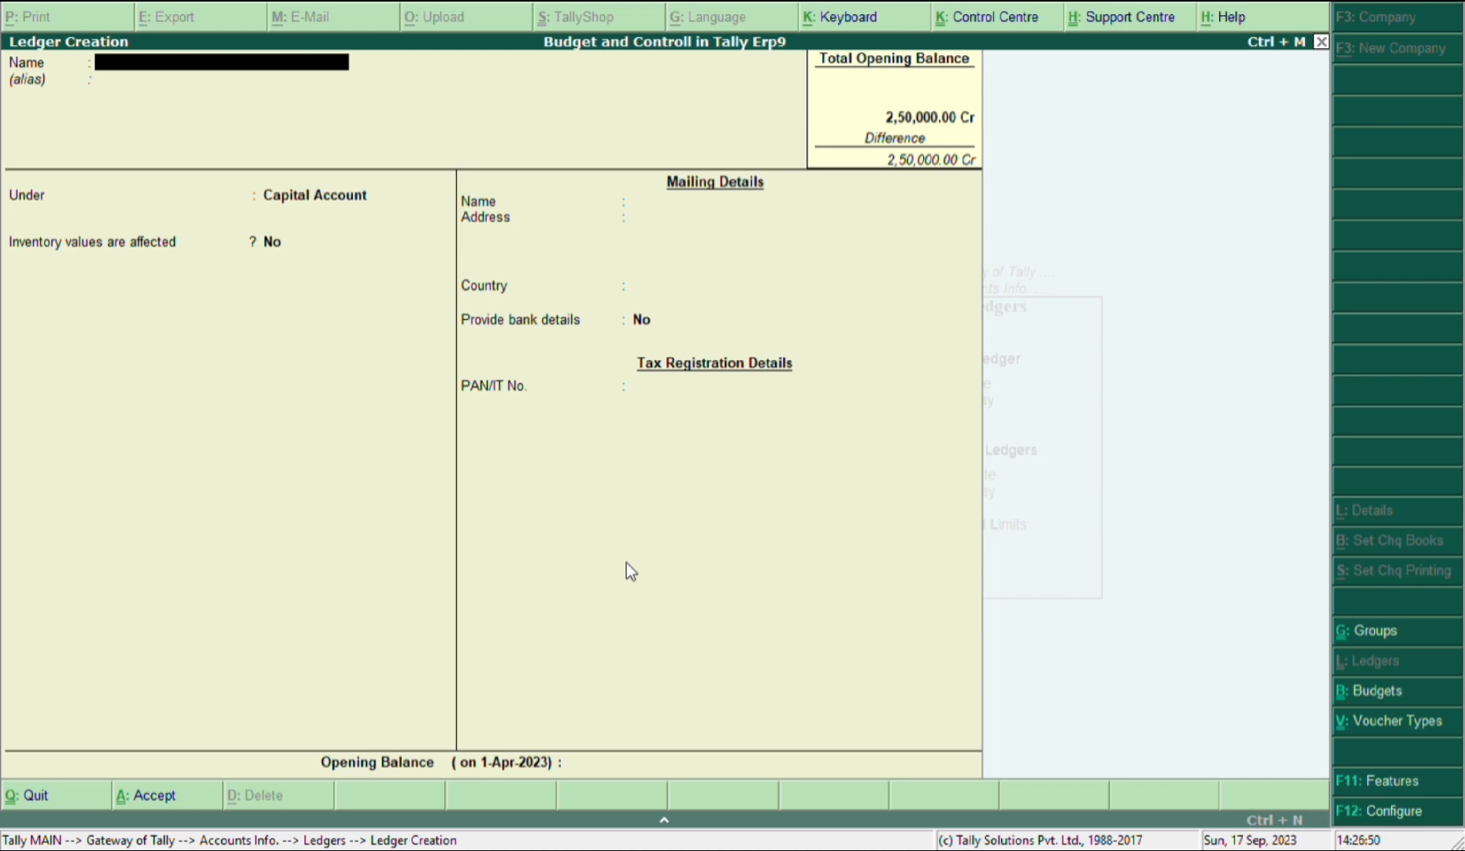
Open the existing Cash ledger for alteration, set its opening balance to 2,50,000 Dr and save it
key("Page_Up")
key("Page_Up")
key("Return")
key("Return")
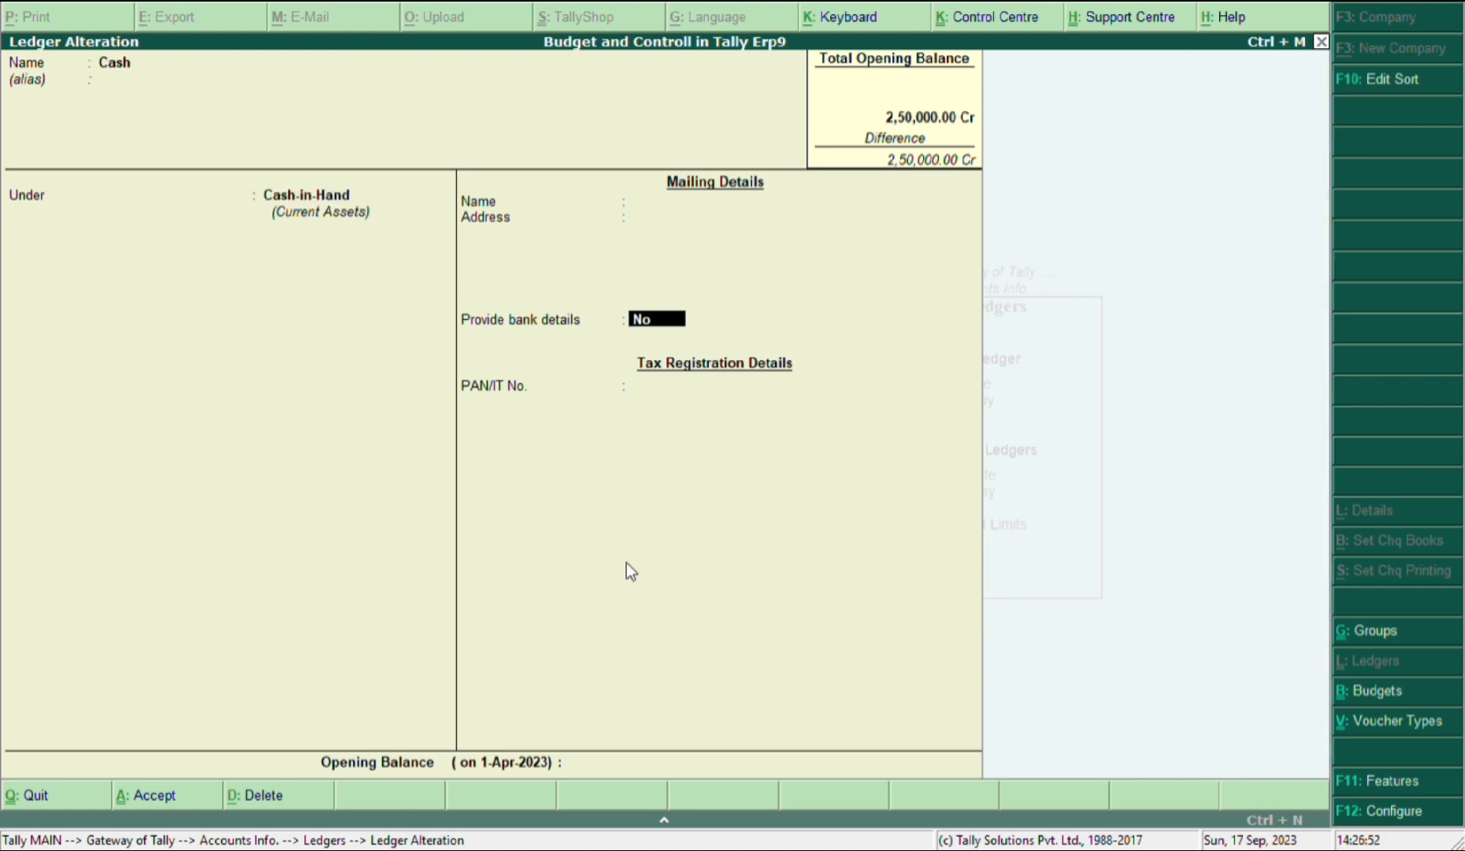
key("Return")
key("Return")
type("2500")
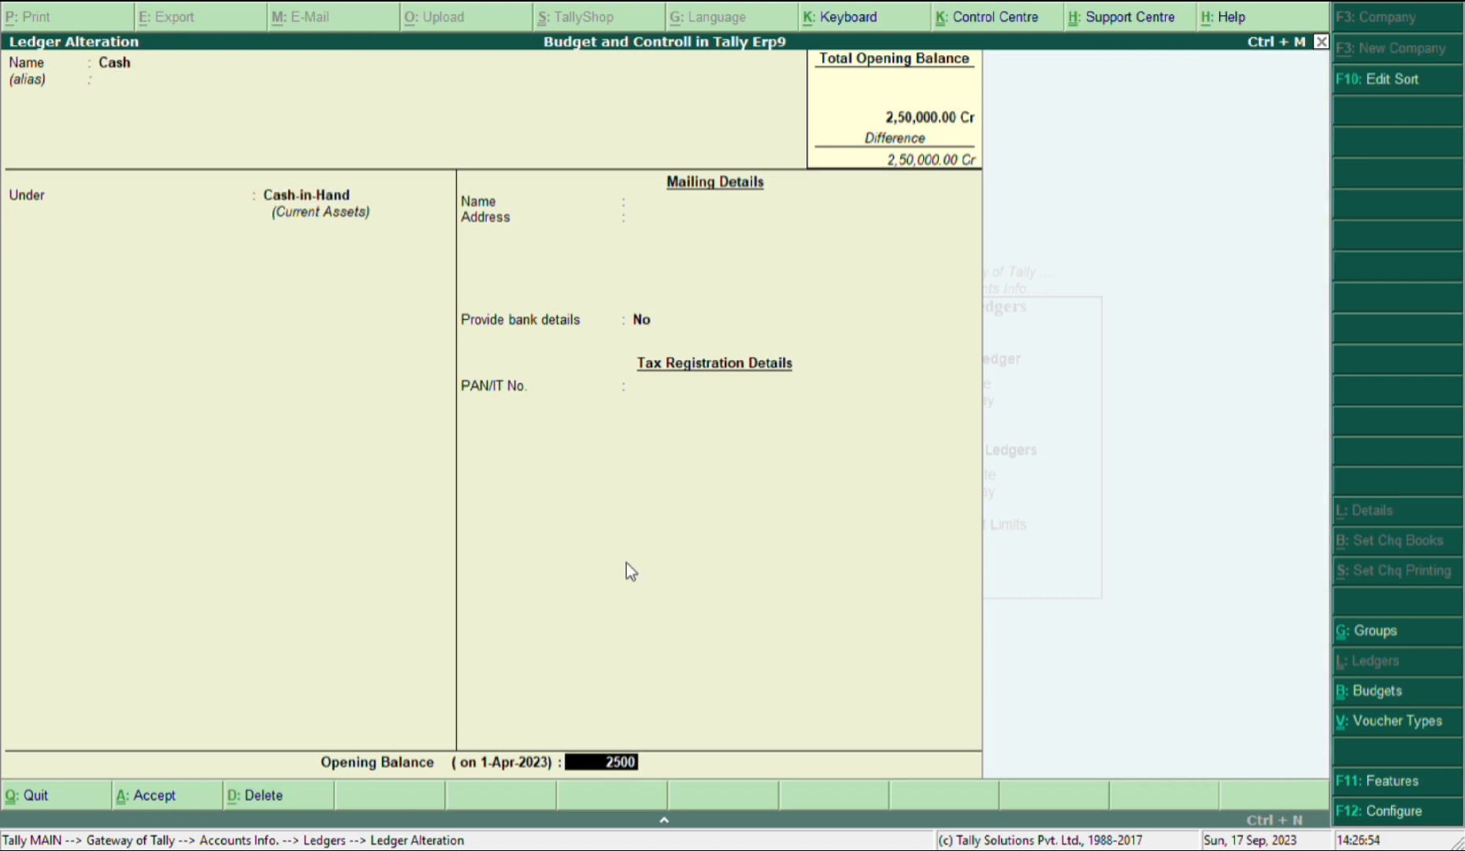
type("00")
key("Return")
key("Return")
key("Return")
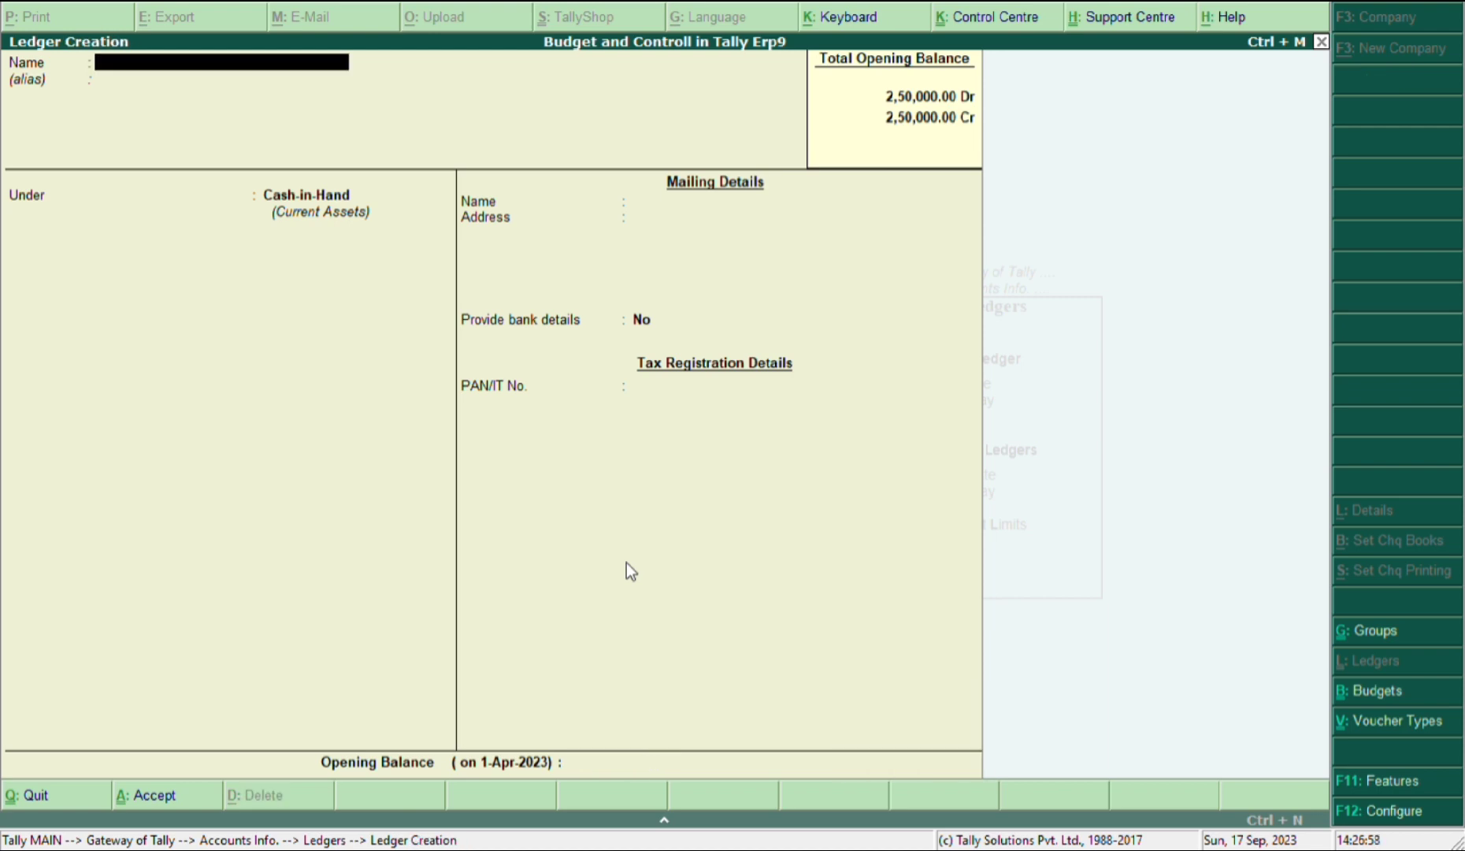
Create a ledger named Wages A/c under Direct Expenses, leaving its opening balance blank
type("Wages a/c")
key("Return")
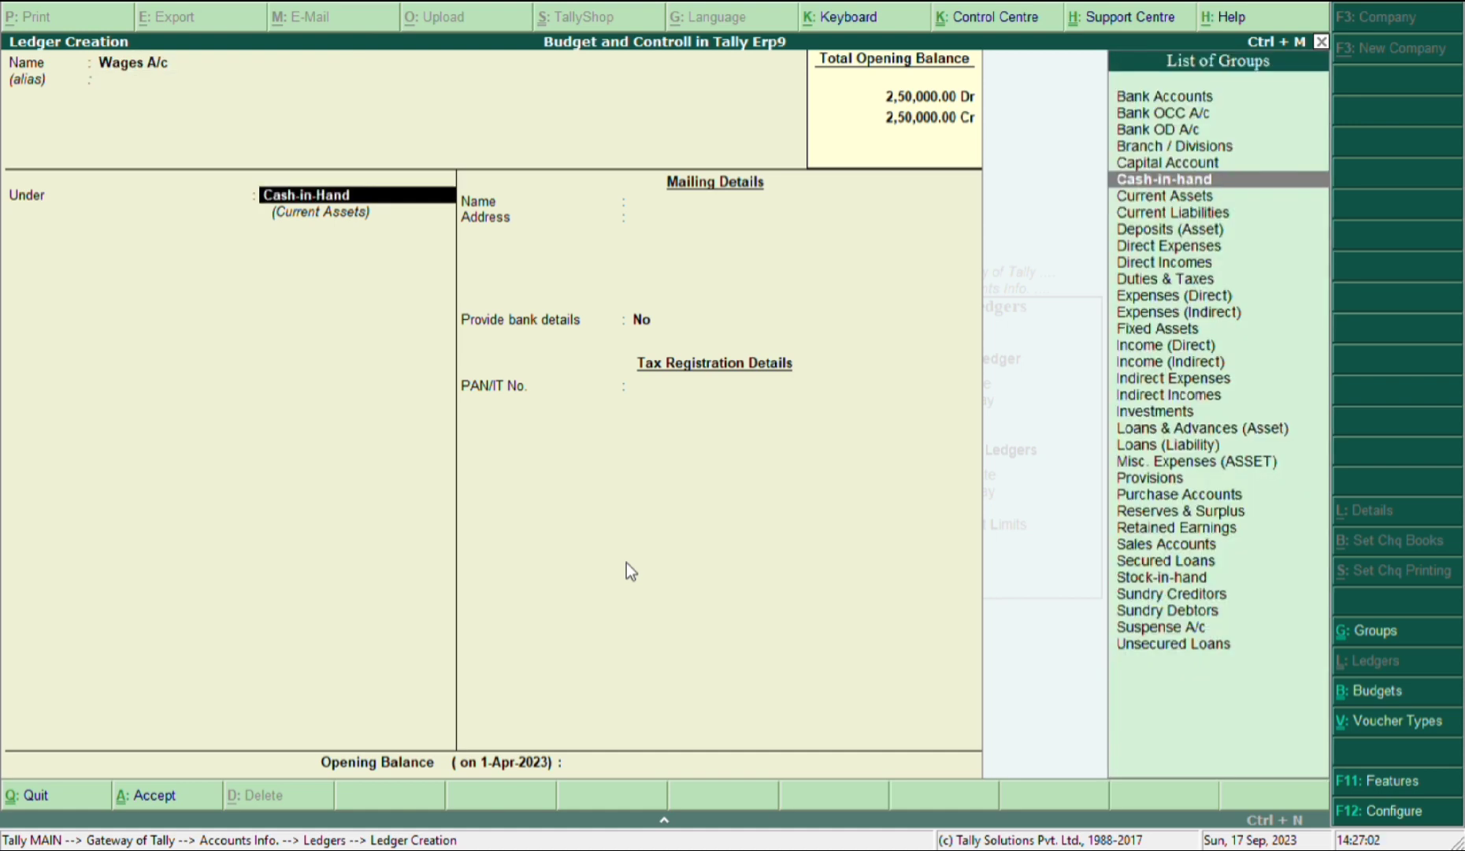
type("F")
key("BackSpace")
type("Direc")
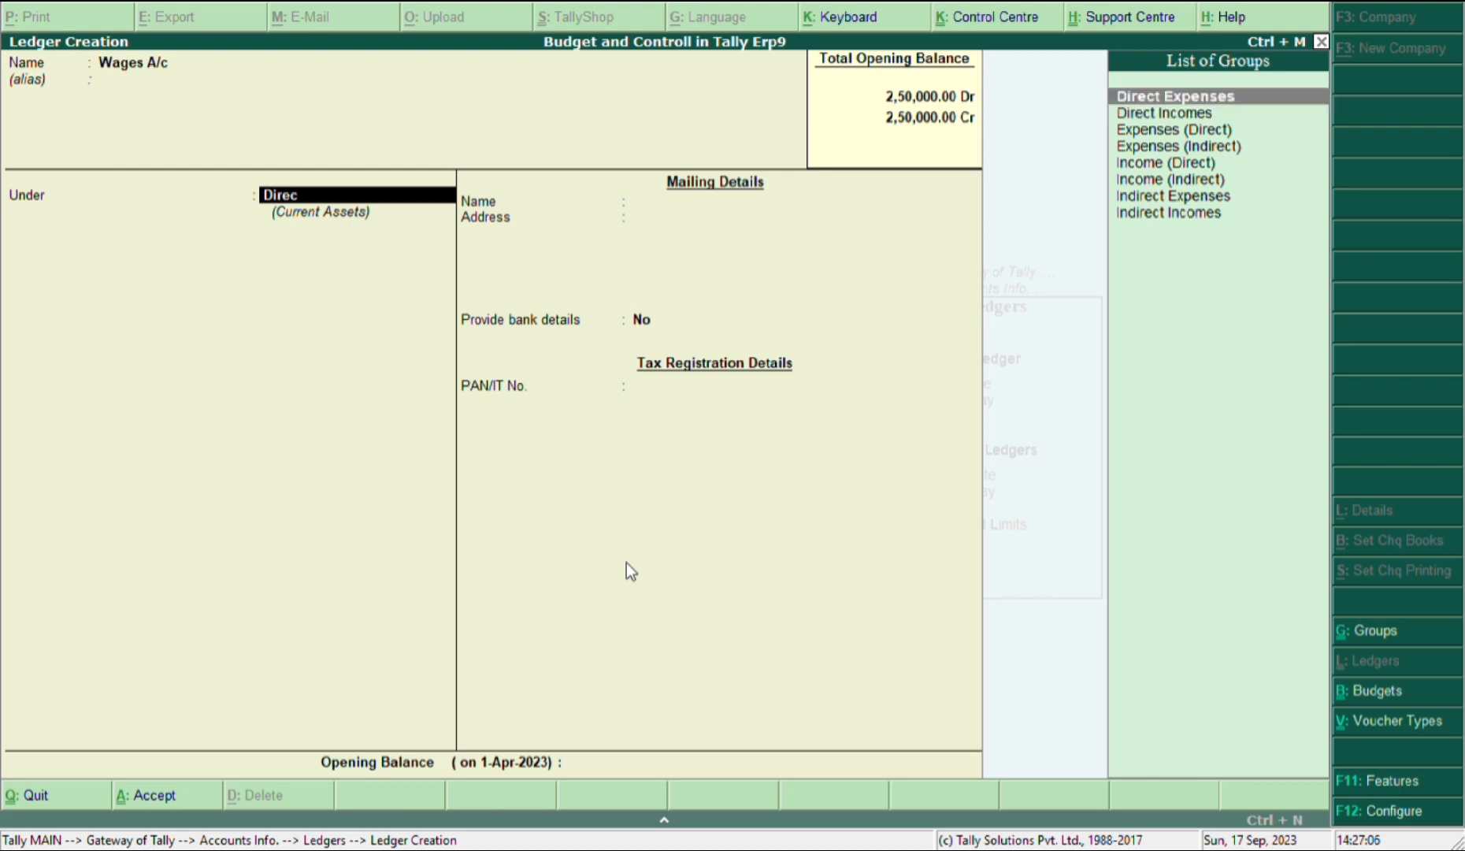
key("Return")
key("Return")
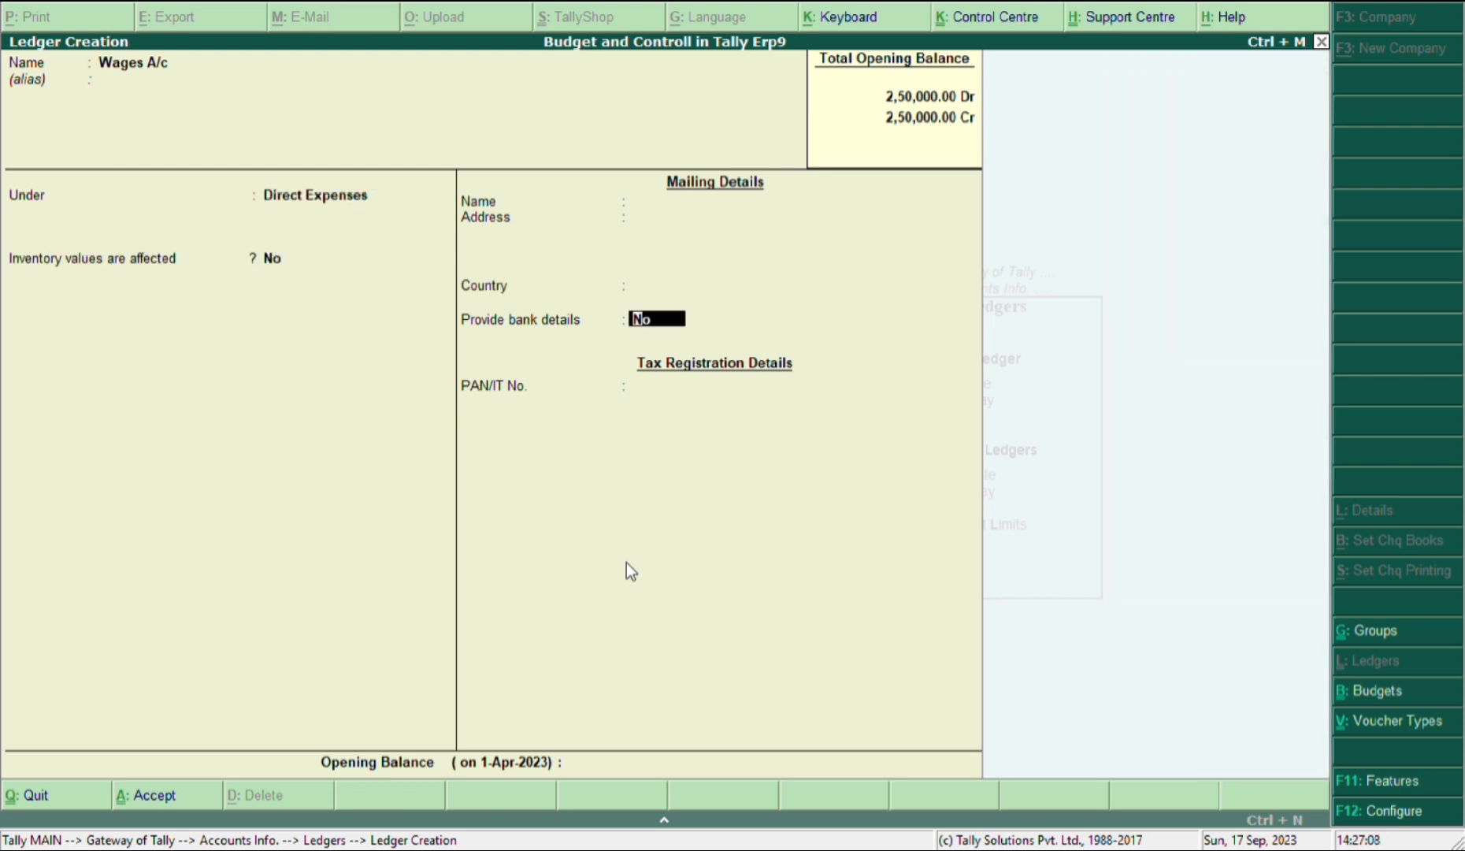
key("Return")
key("Return")
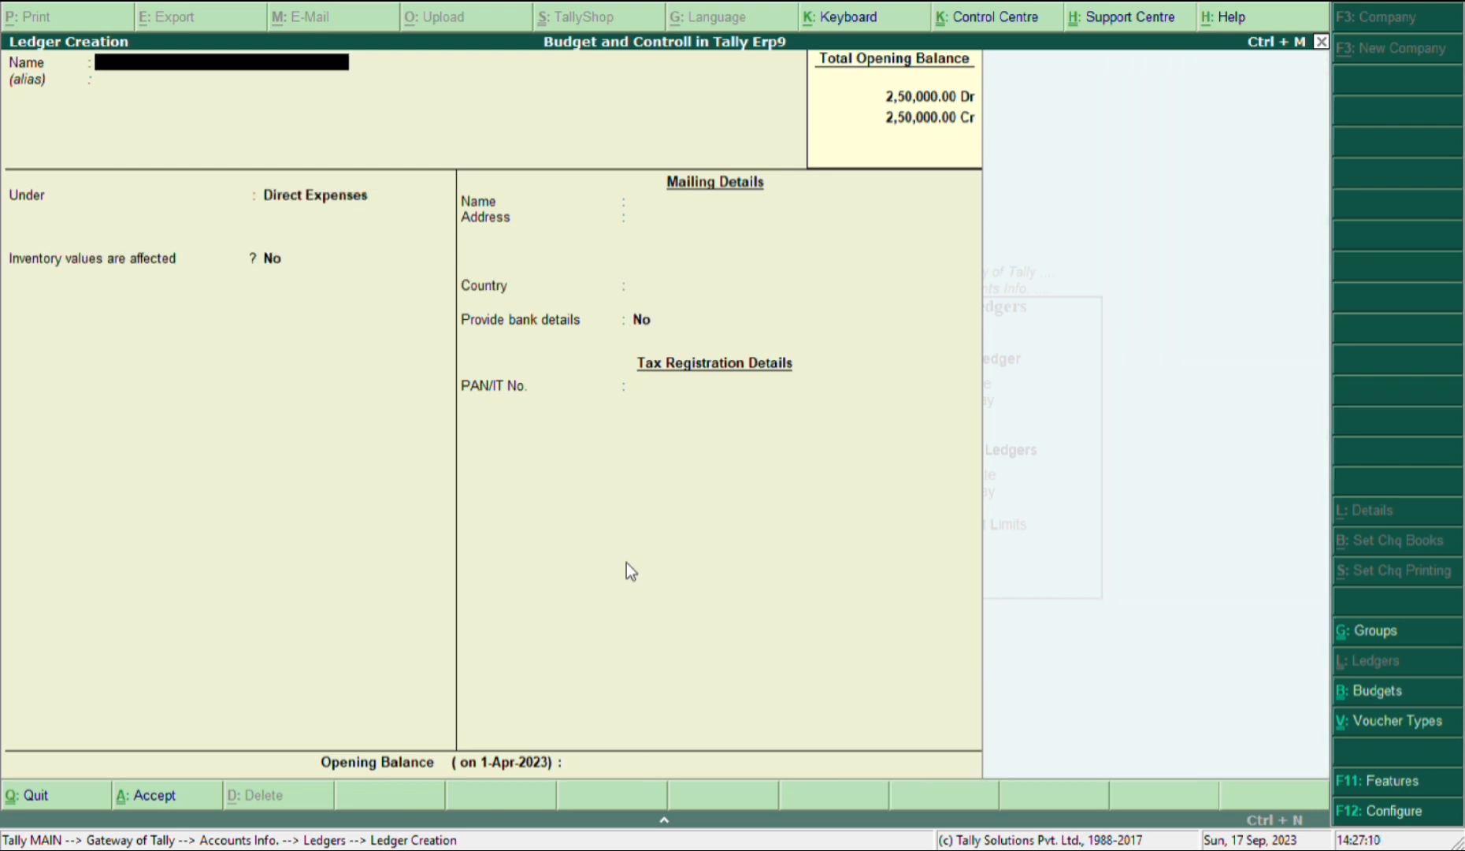
Create a ledger named Electricity under Direct Expenses with the default settings
type("Electricity")
key("Return")
key("Return")
key("Return")
key("Return")
key("Return")
key("Return")
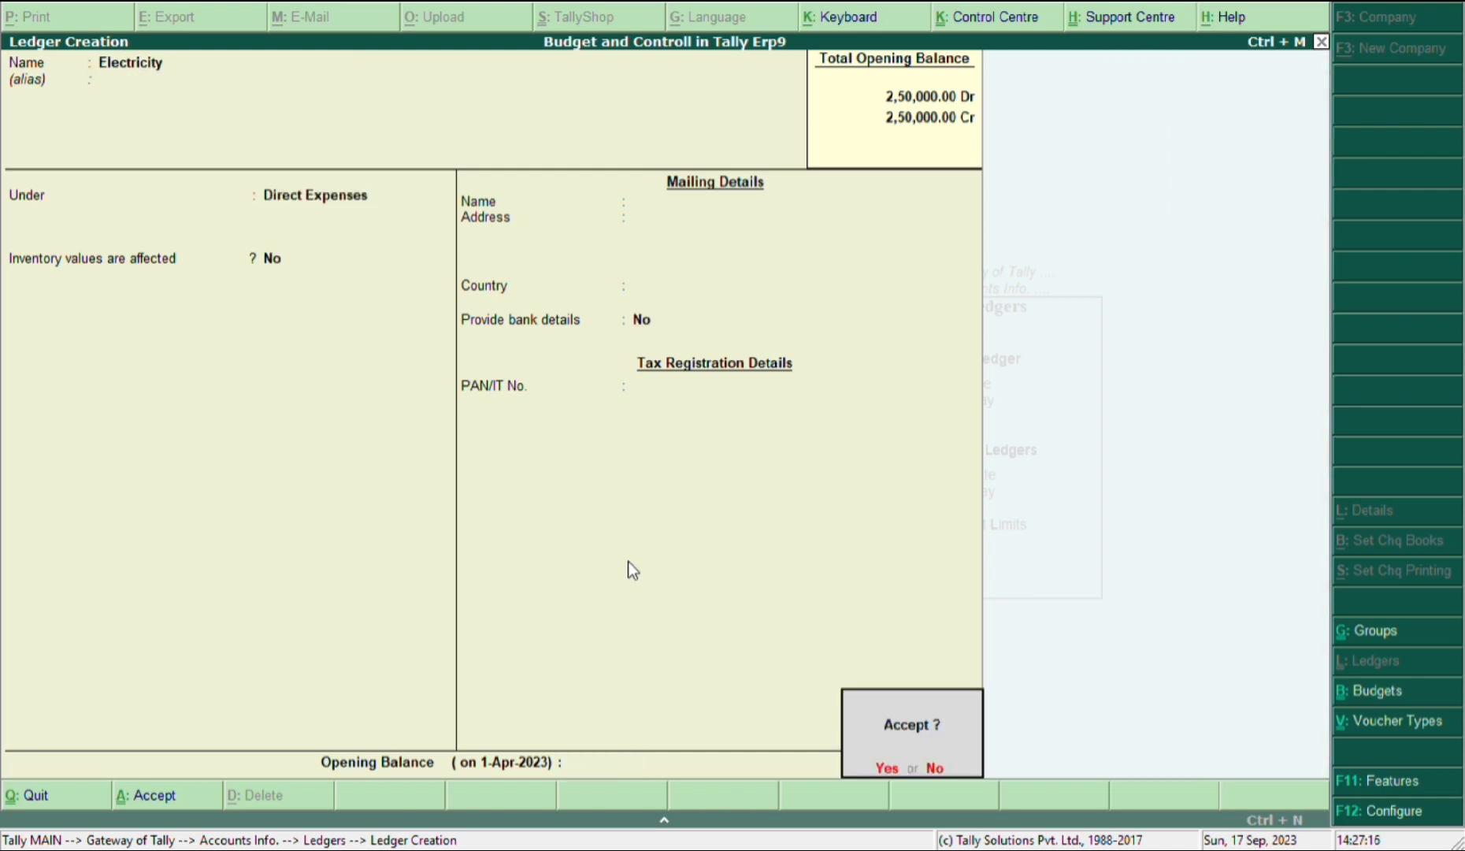
key("Return")
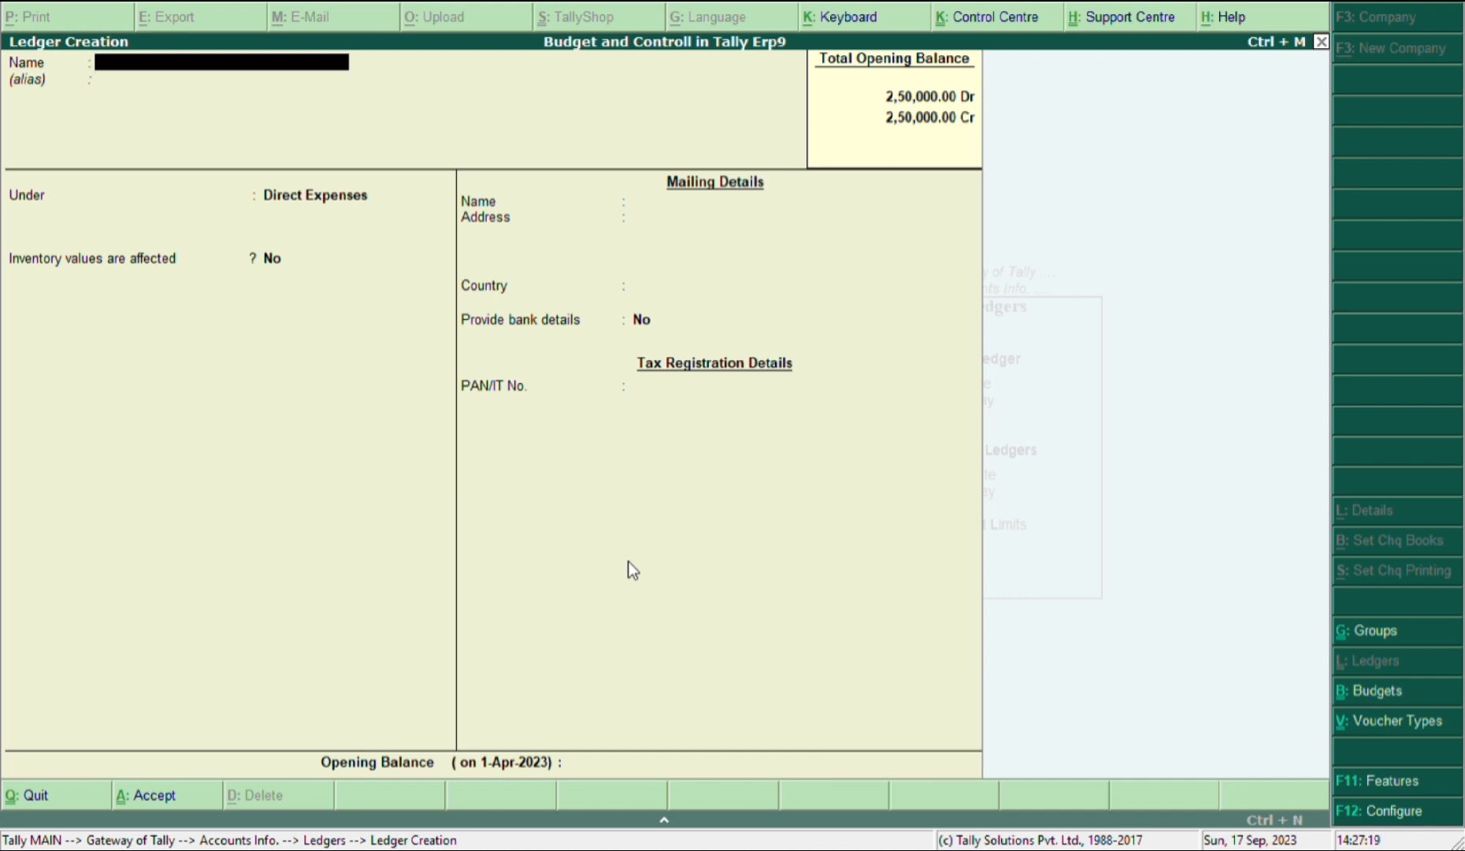
Create a ledger named Fuel under Direct Expenses with the default settings
type("Fuel")
key("Return")
key("Return")
key("Return")
key("Return")
key("Return")
key("Return")
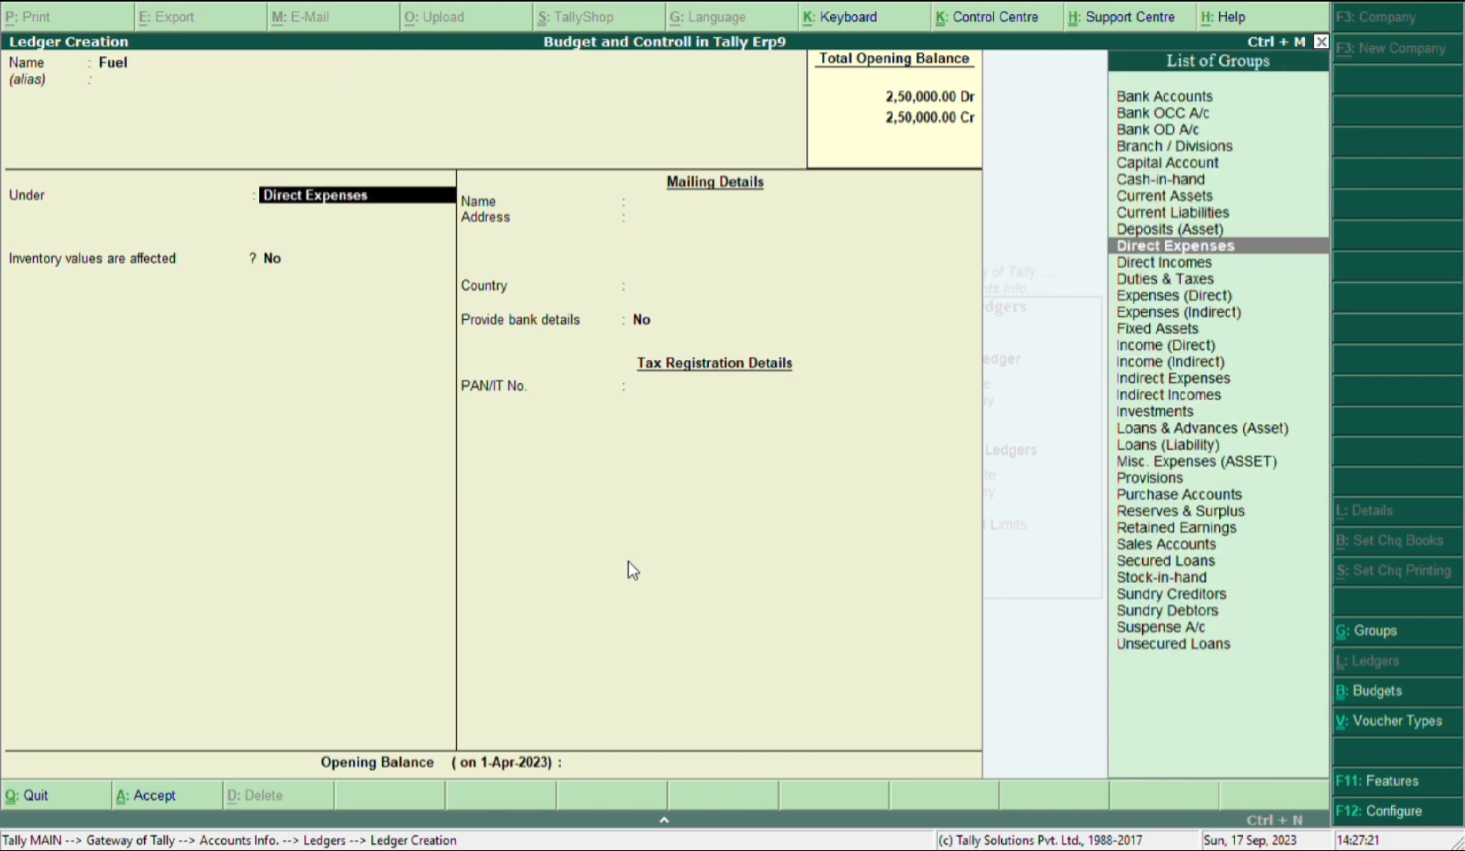
key("Return")
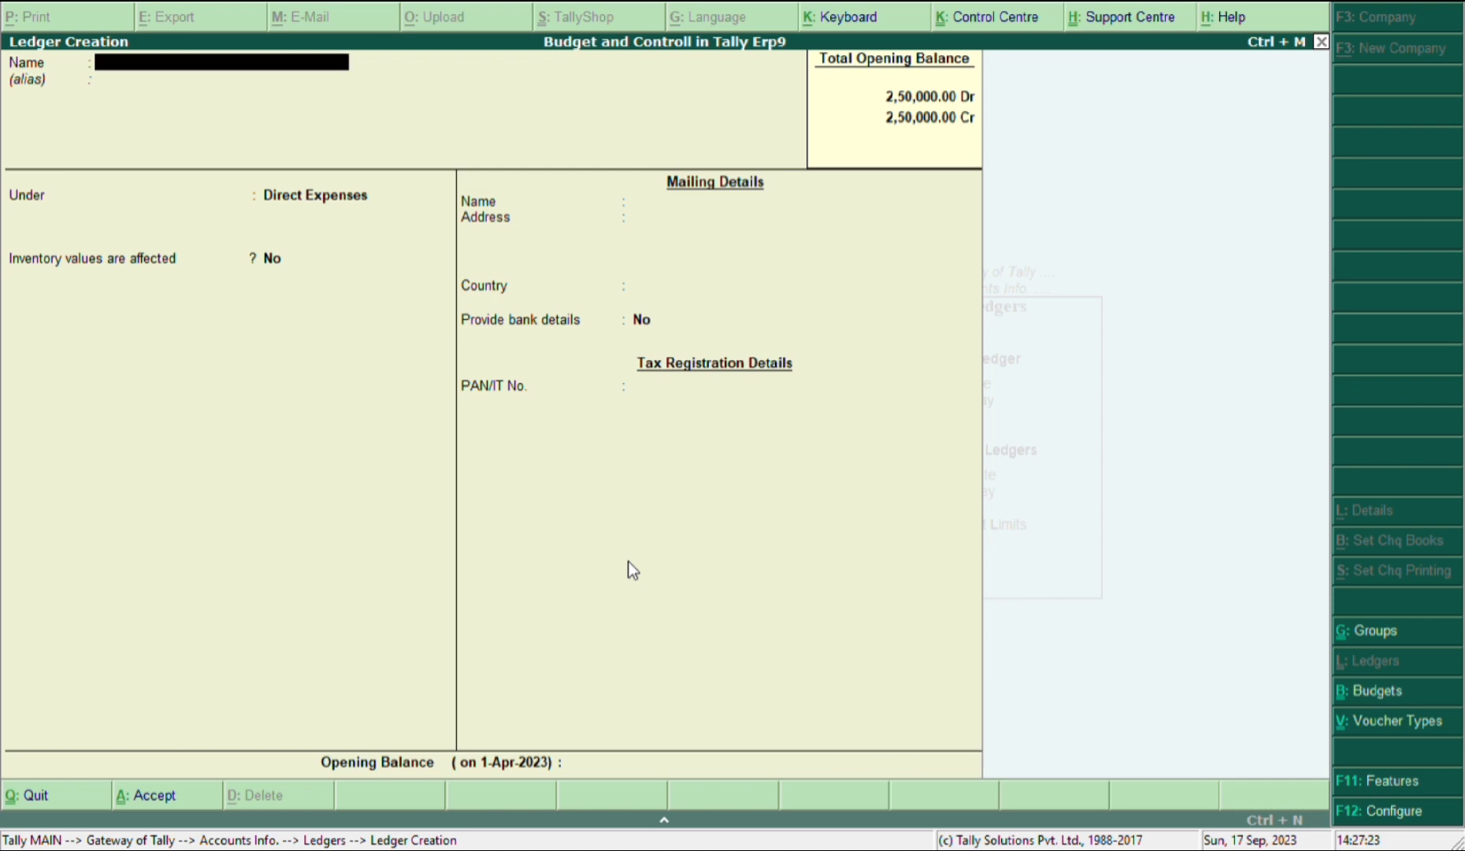
Create a ledger named Rental A/c under Indirect Expenses, leaving its opening balance blank
type("Rental A/c")
key("Return")
key("Return")
type("Indi")
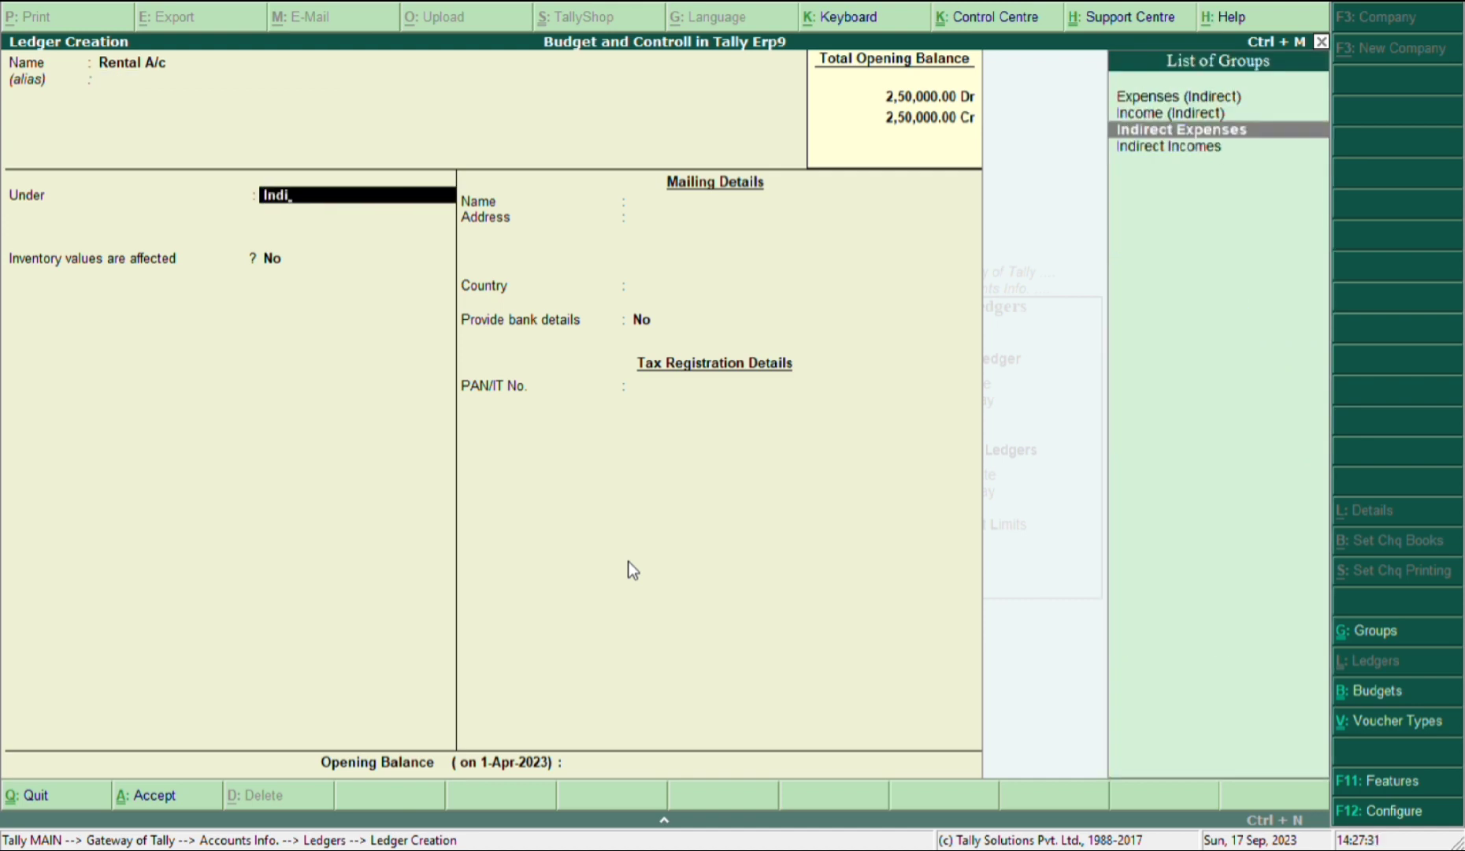
key("Return")
key("Return")
key("Return")
key("Return")
key("Return")
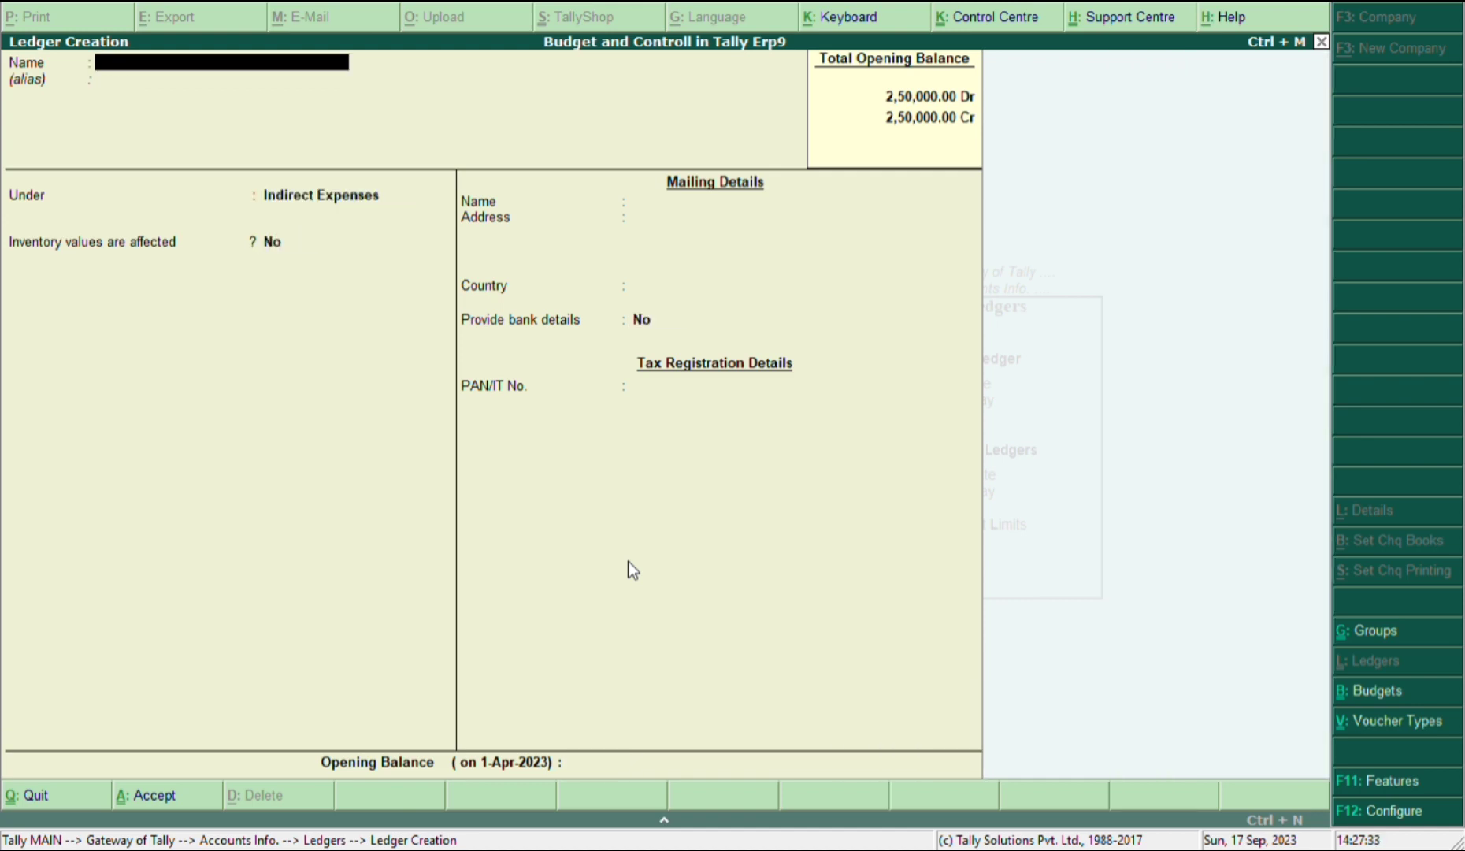
Create a ledger named Salary A/c under Indirect Expenses with the default settings
type("Salary A/c")
key("Return")
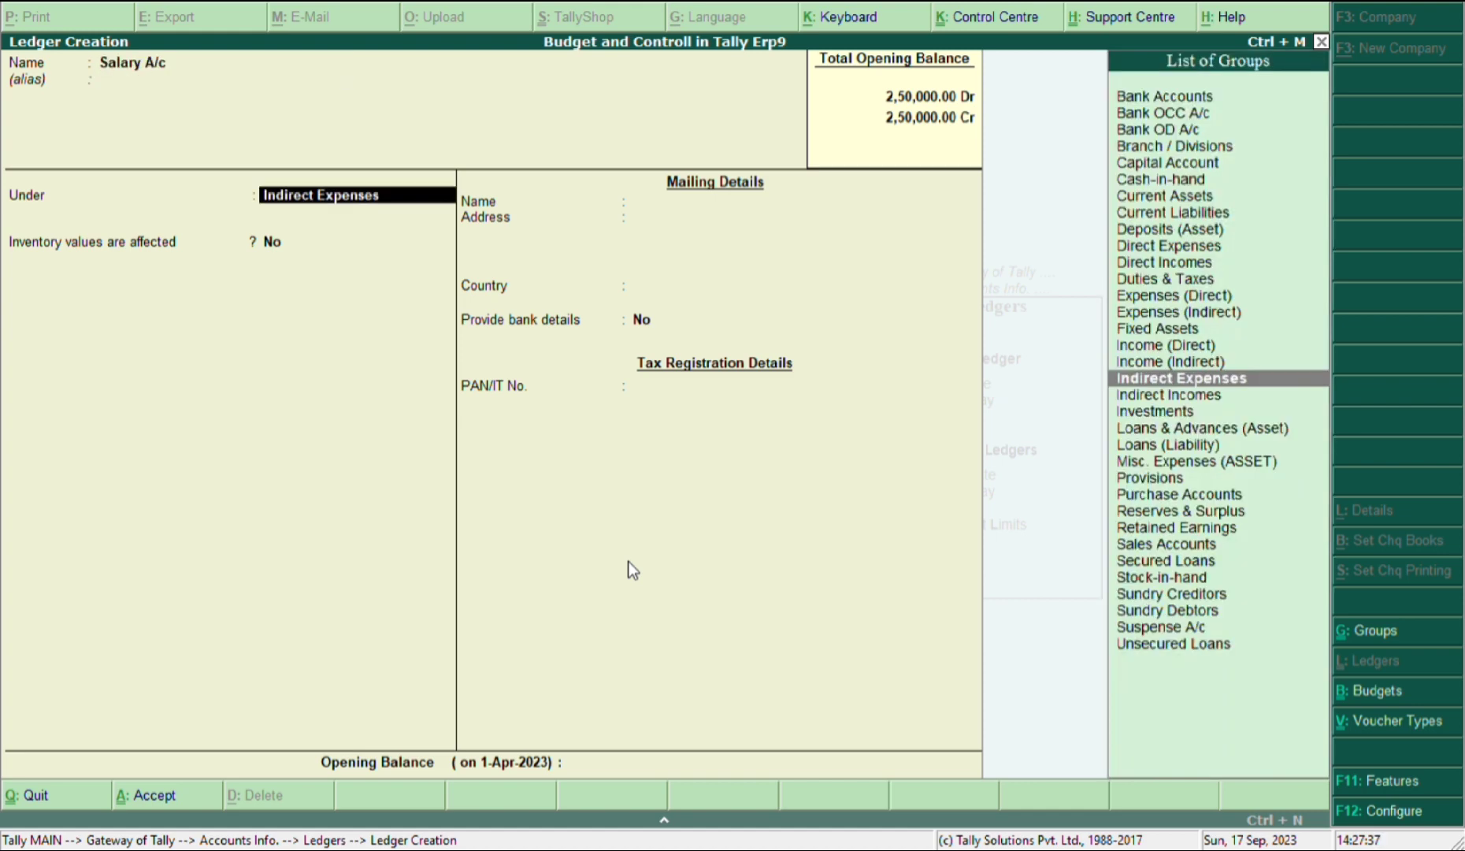
key("Return")
key("Return")
key("Return")
key("Return")
key("Return")
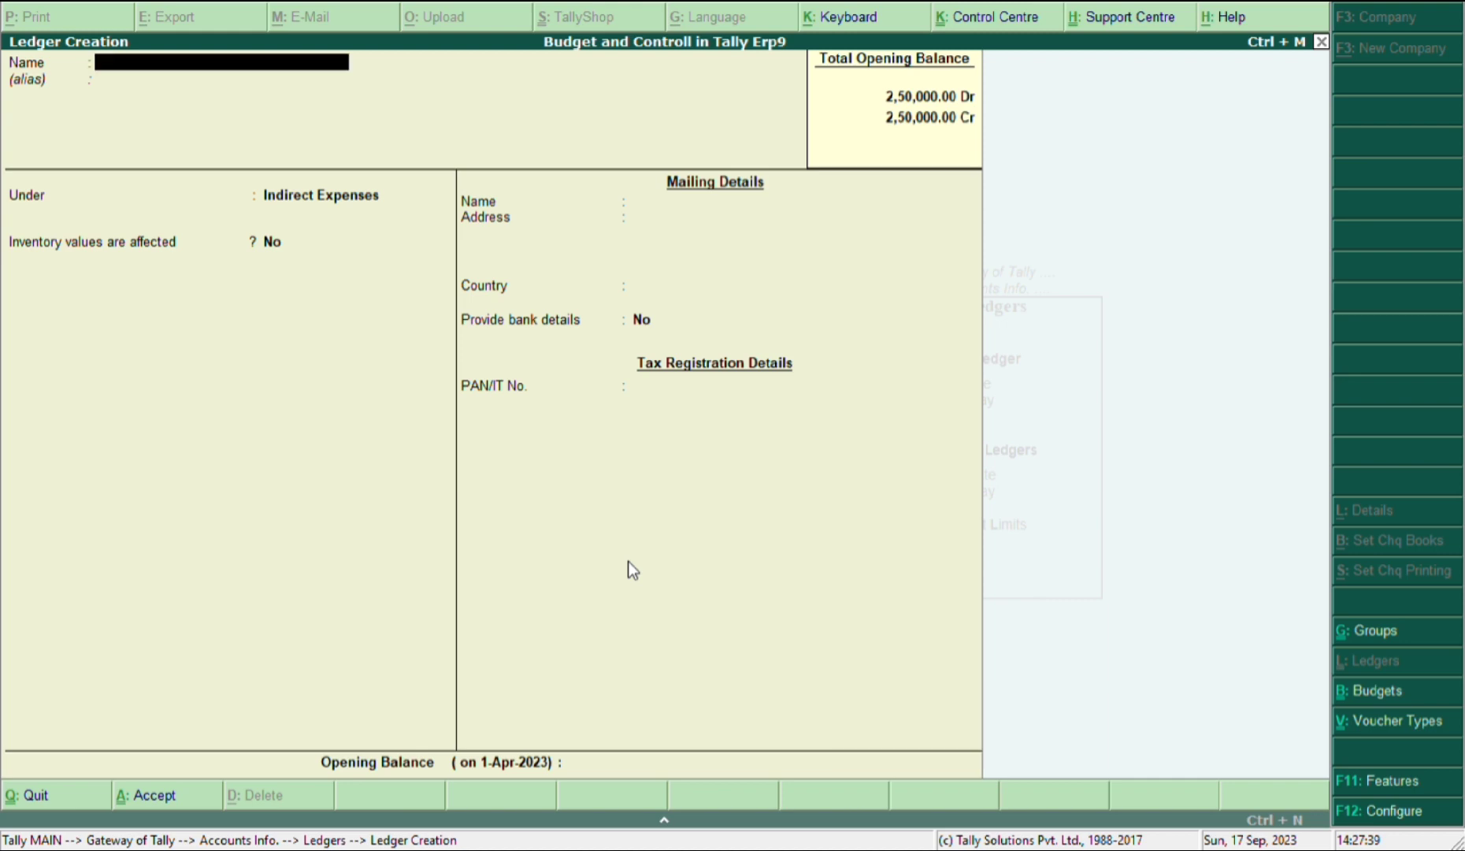
Create a ledger named Advertisement A/c under Indirect Expenses with the default settings
type("Advertisement A/c")
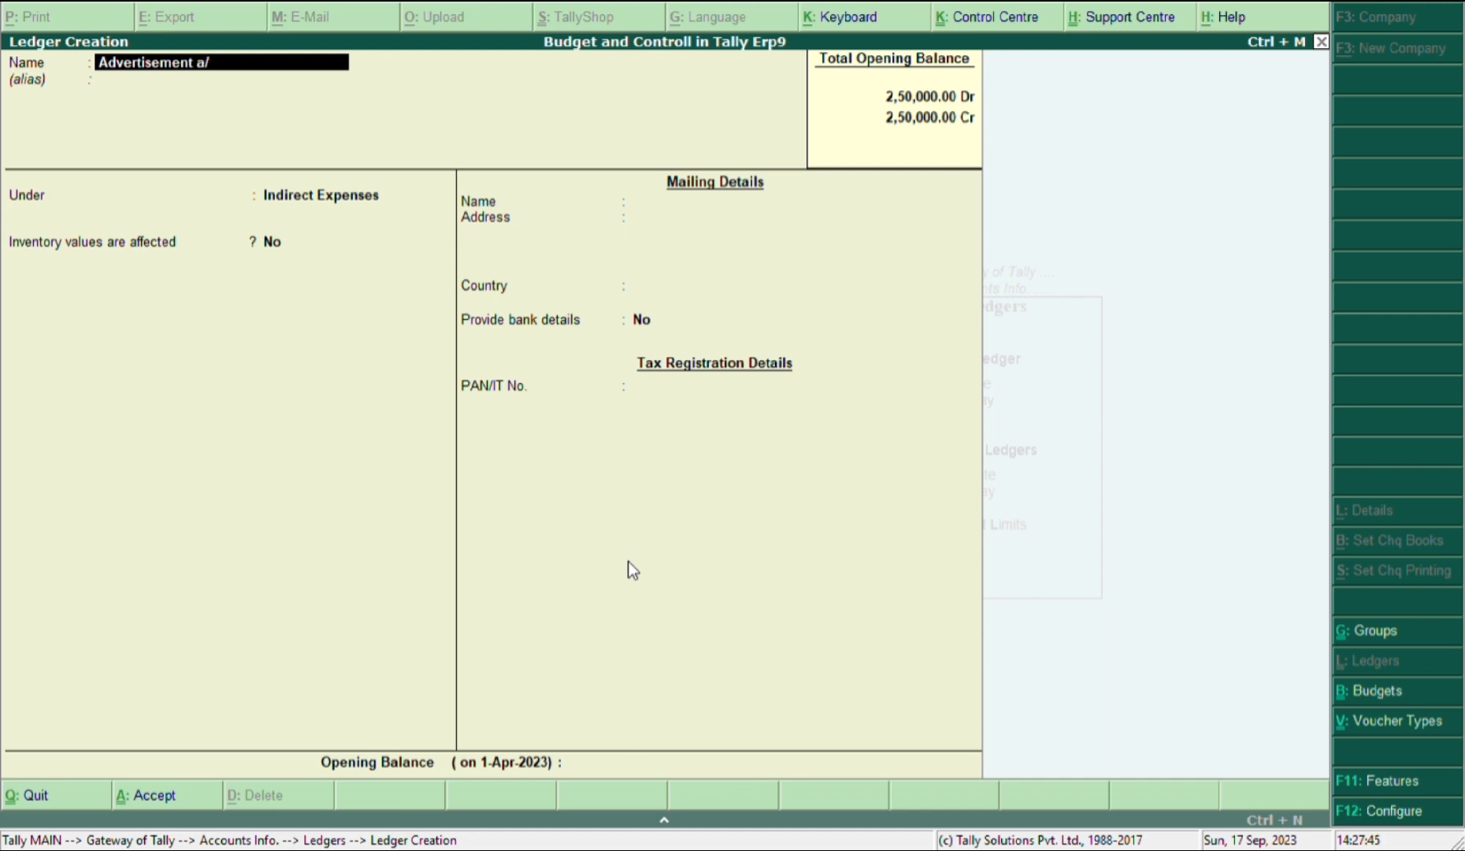
key("Return")
key("Return")
key("Return")
key("Return")
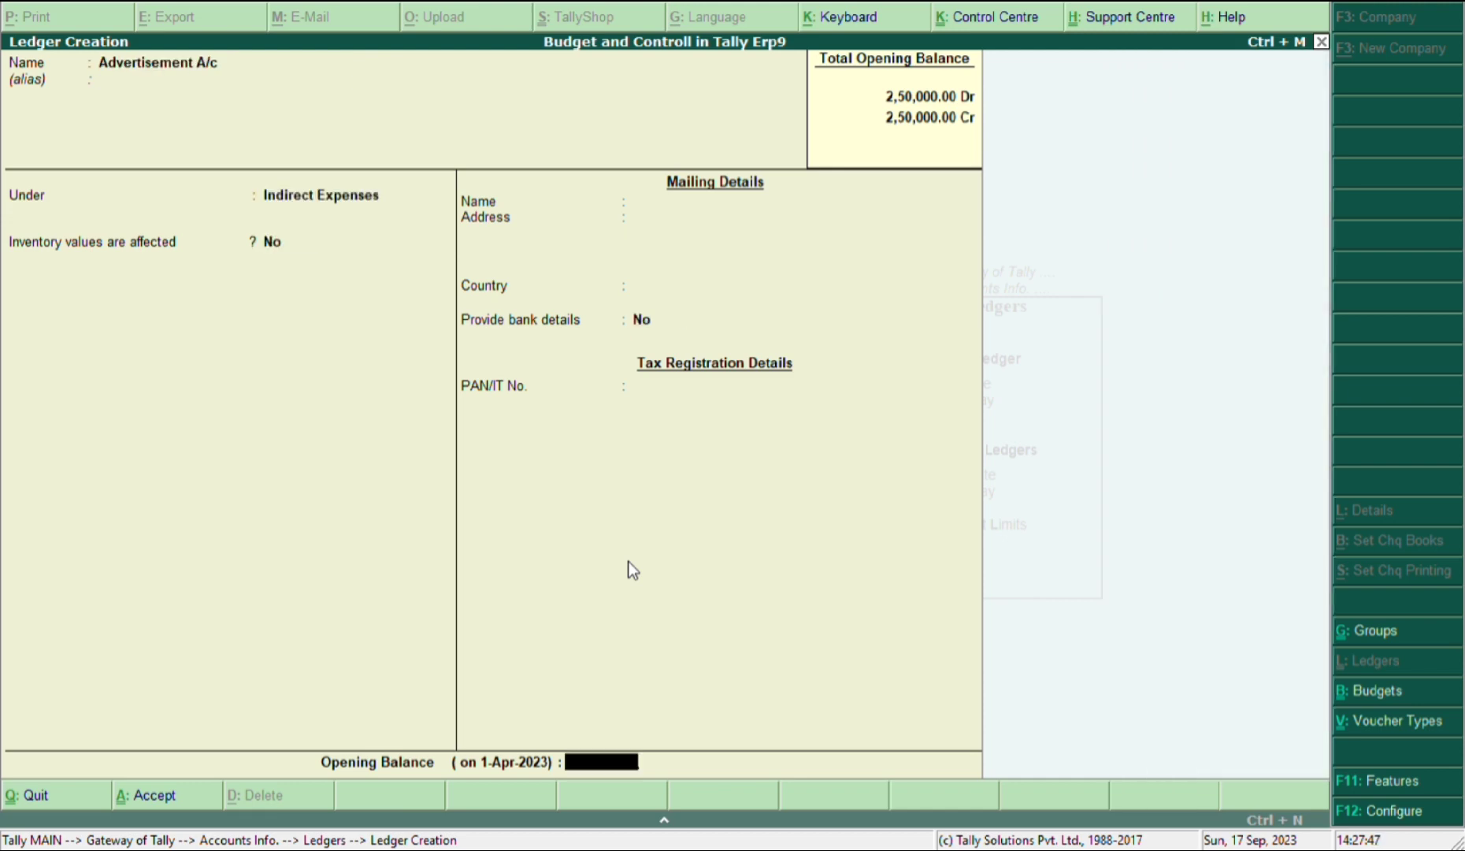
key("Return")
key("Return")
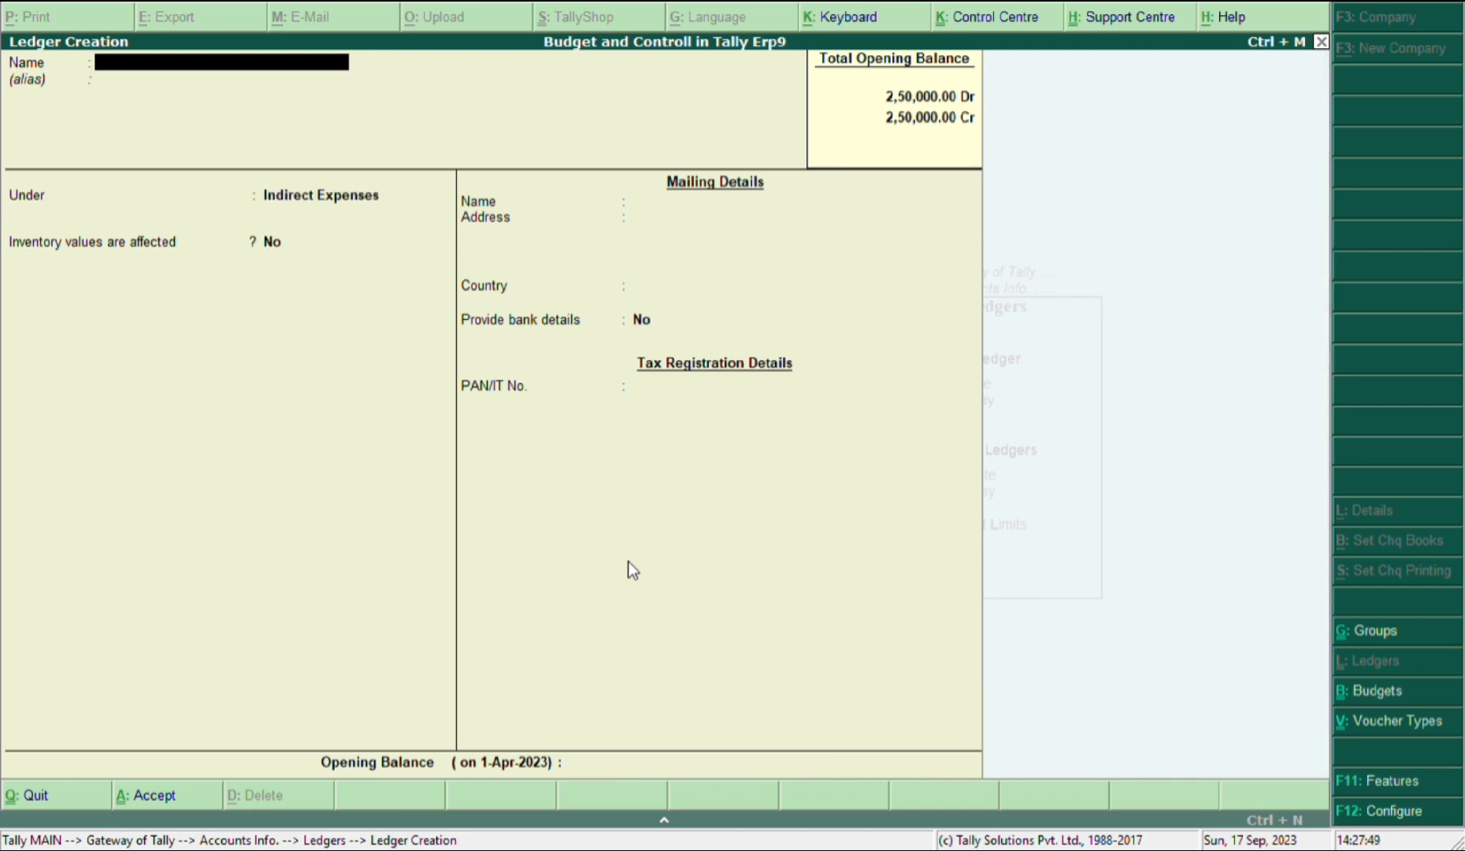
Leave ledger creation and start a new budget named Office Expenses under Primary
key("Escape")
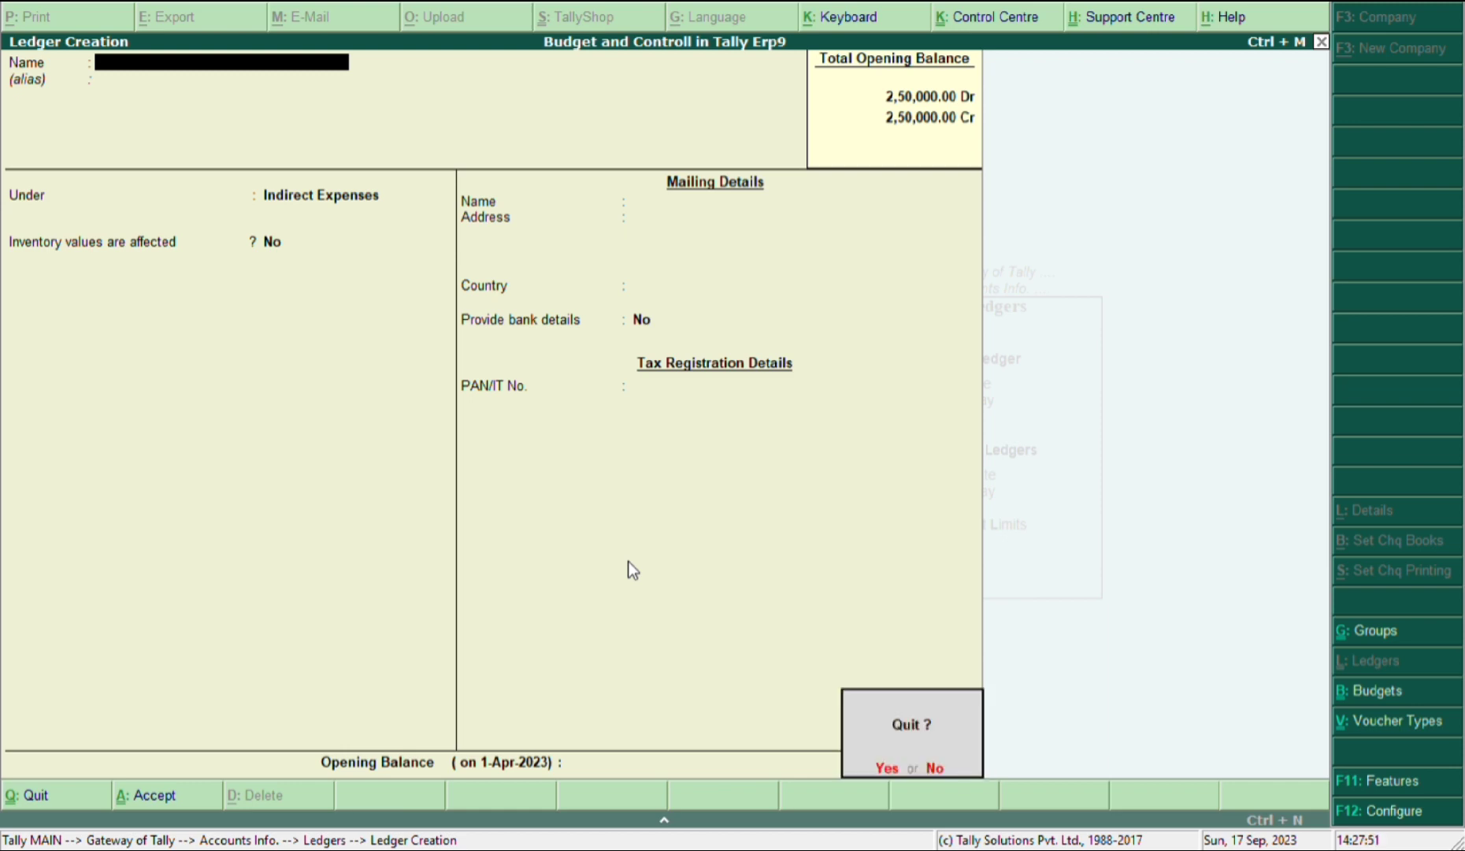
key("Return")
key("Escape")
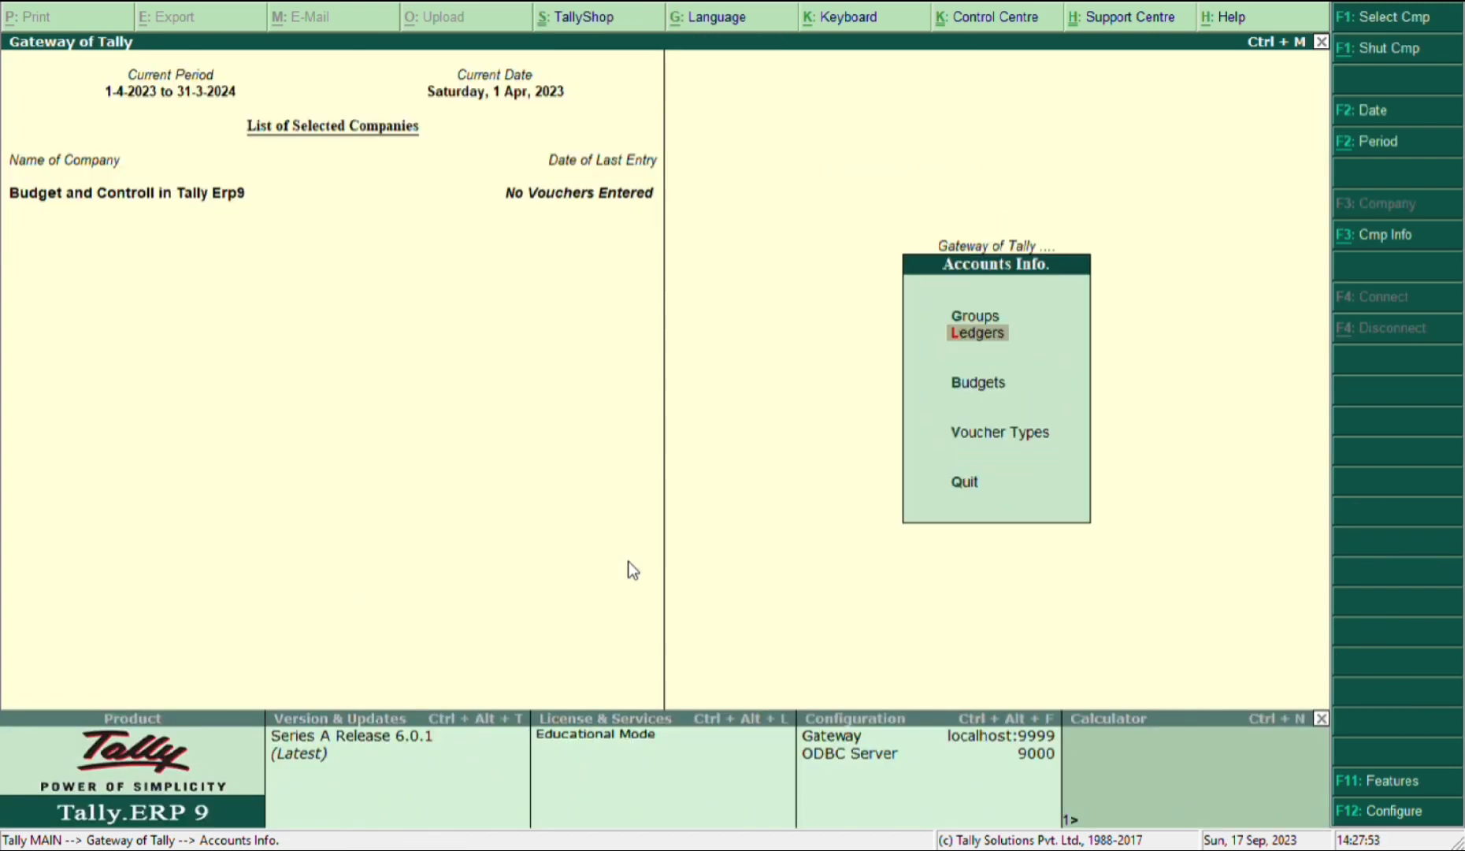
key("Down")
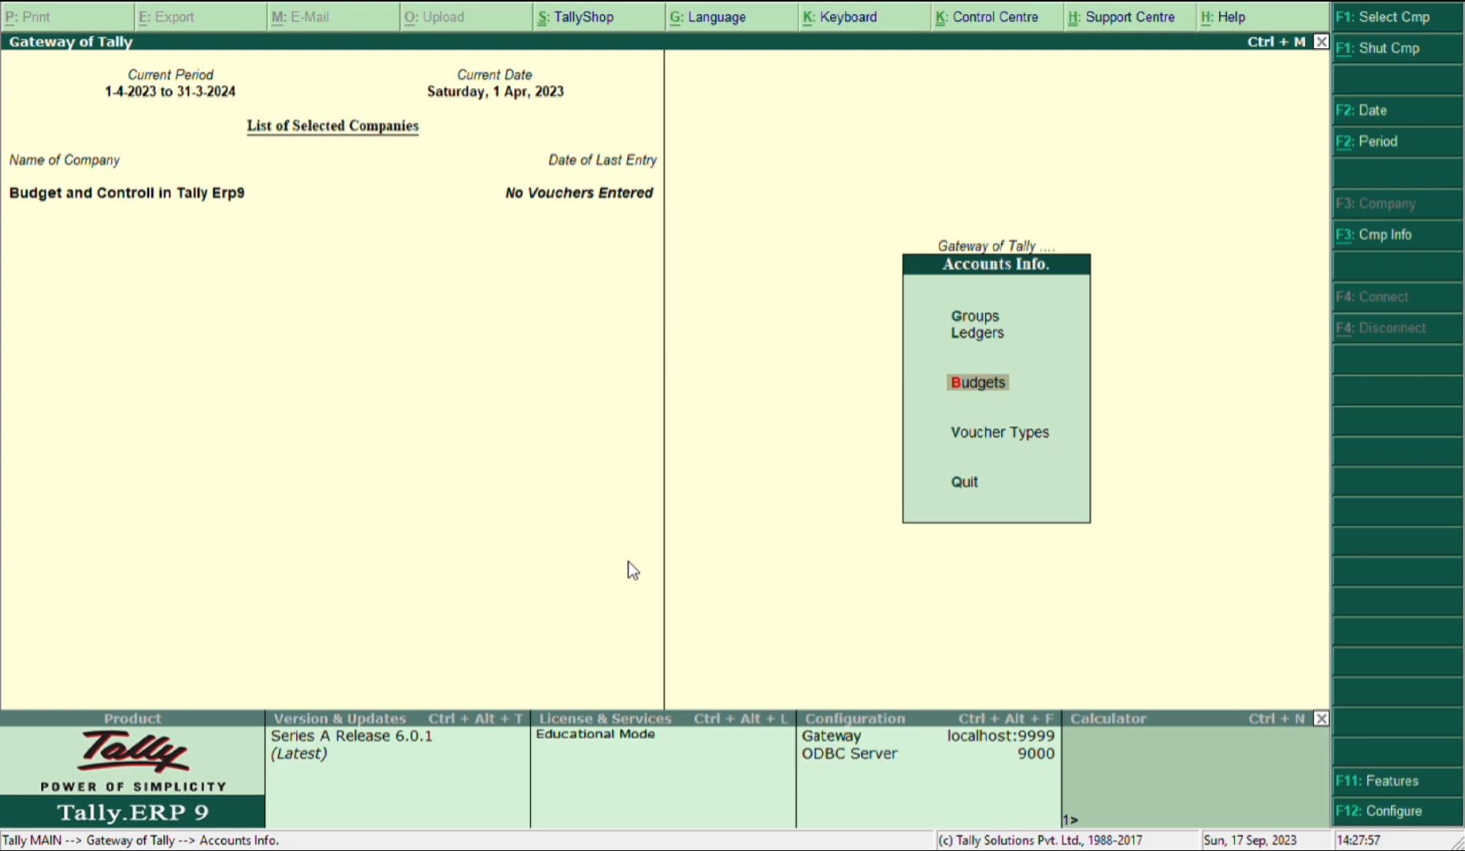
key("Return")
key("Return")
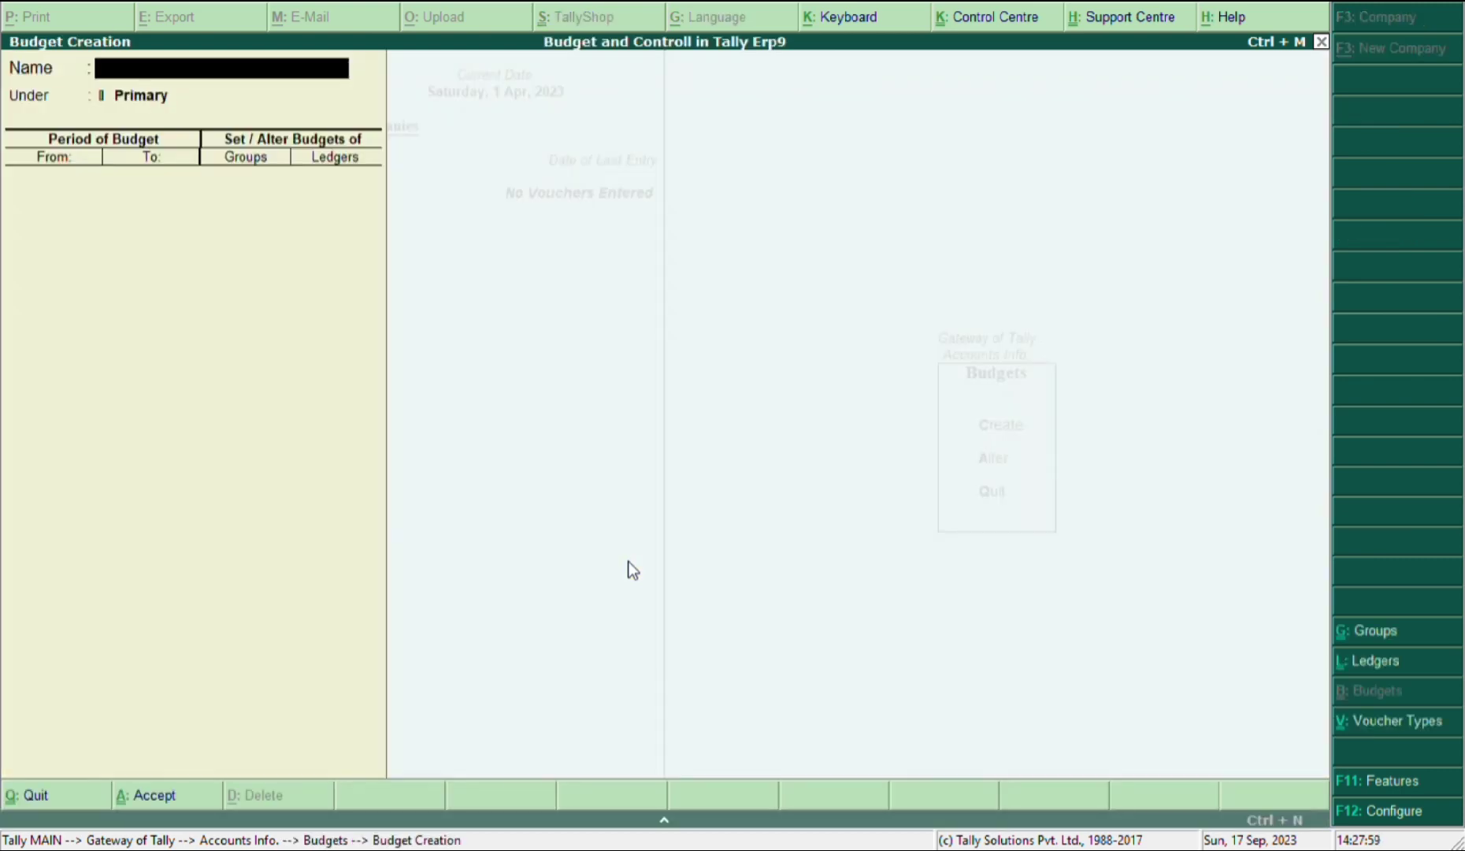
type("Office Expenses")
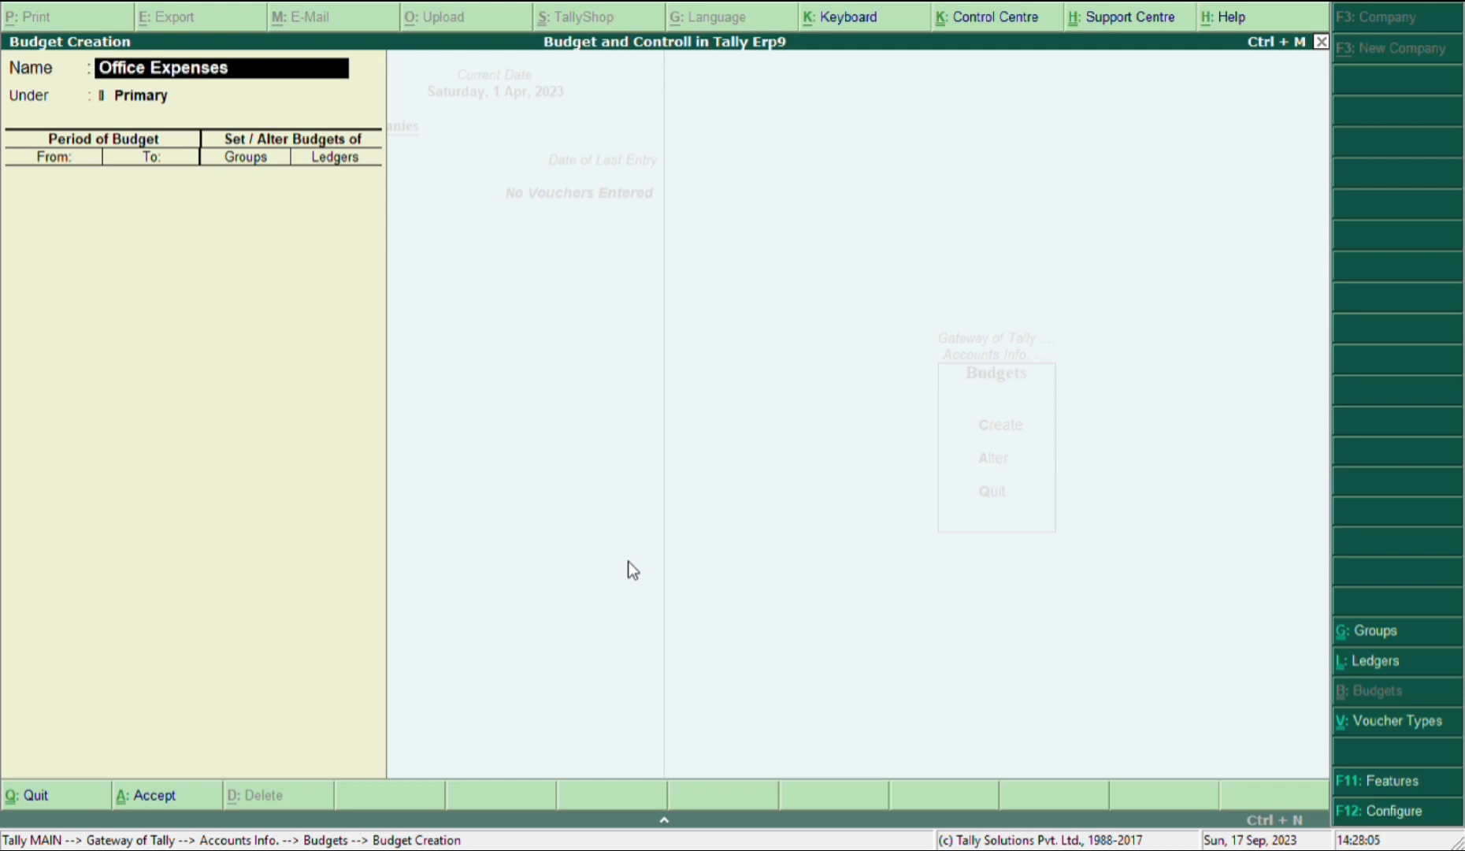
key("Return")
key("Return")
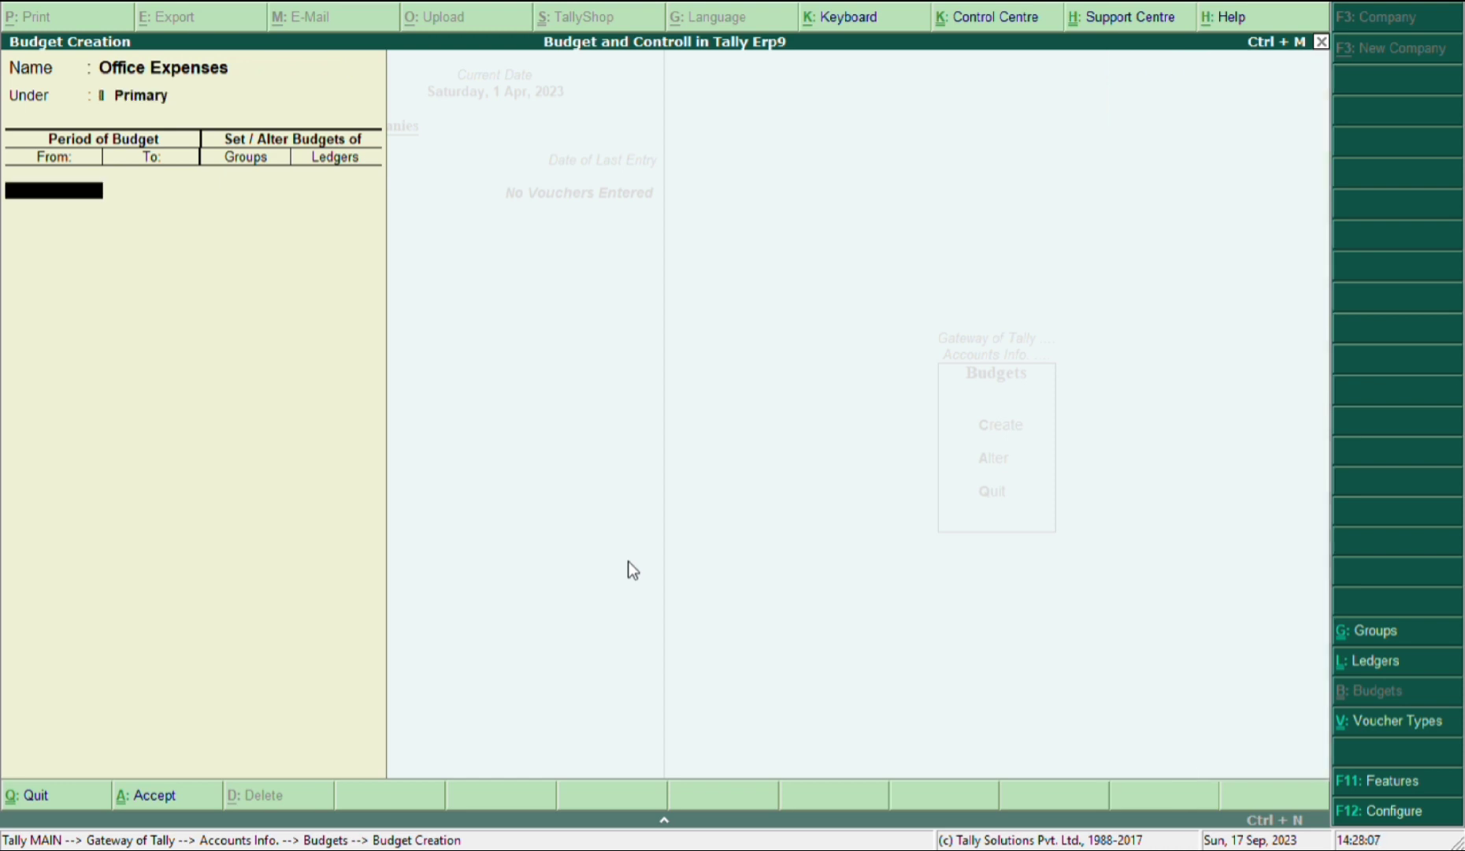
Set the Office Expenses budget period from 1-Apr-2023 to 1-May-2024
type("01-04-2023")
key("Return")
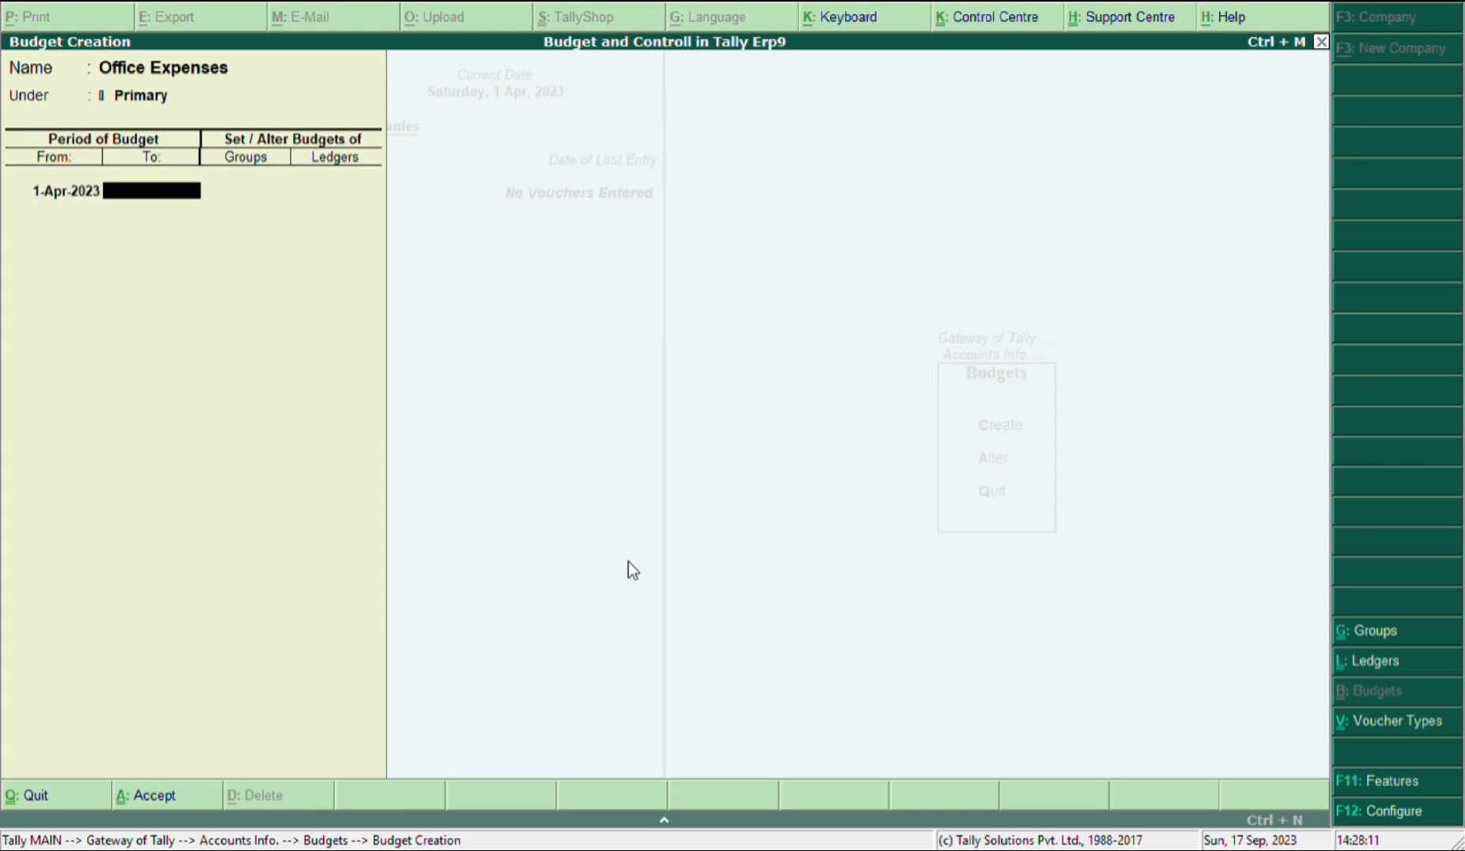
type("01-05-2024")
key("Return")
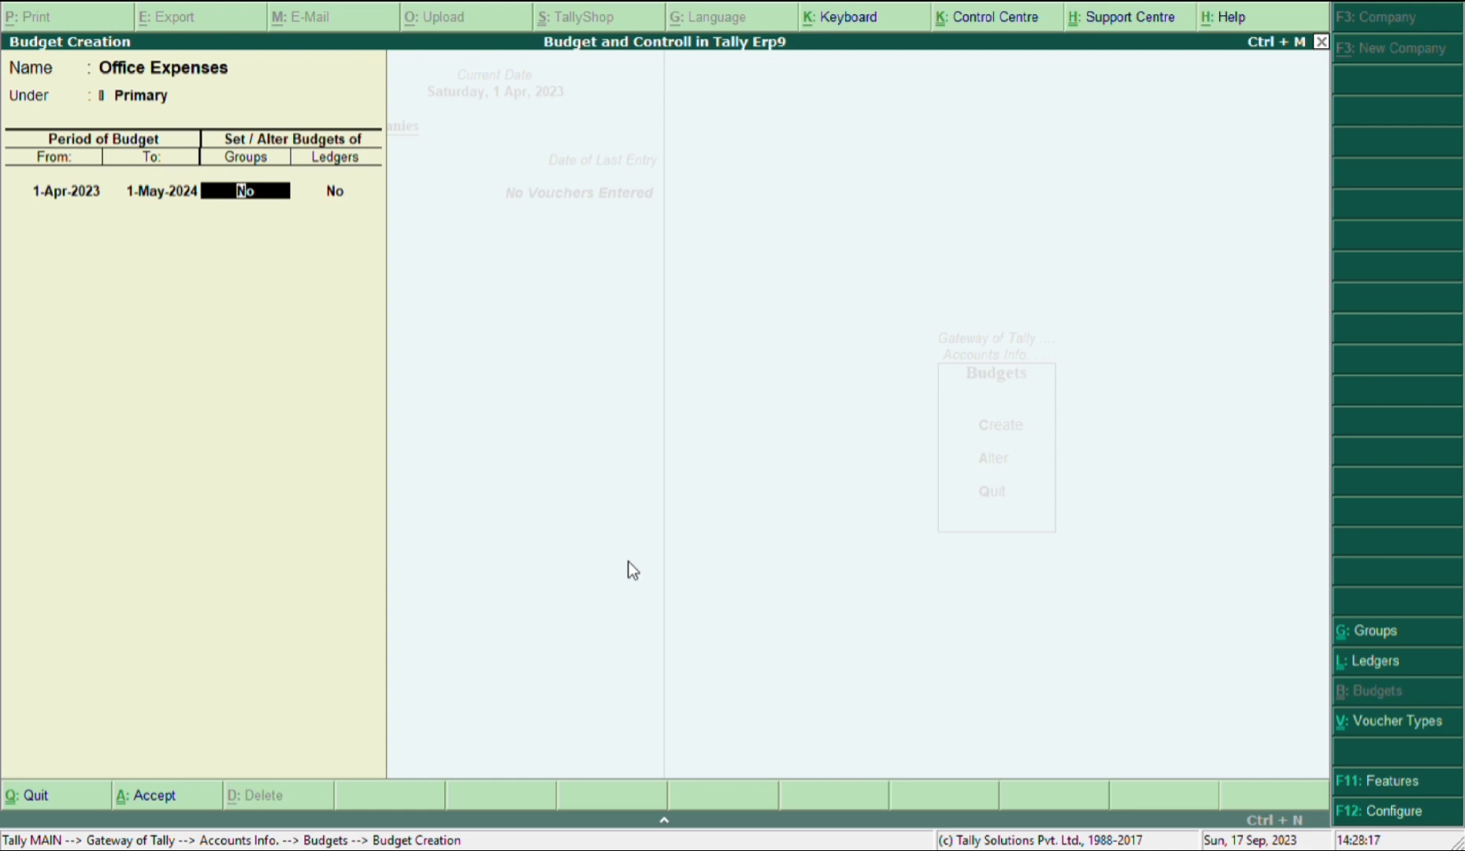
Enable group budgets and add Direct Expenses, On Closing Balance, with an amount of 40,000
type("y")
key("Return")
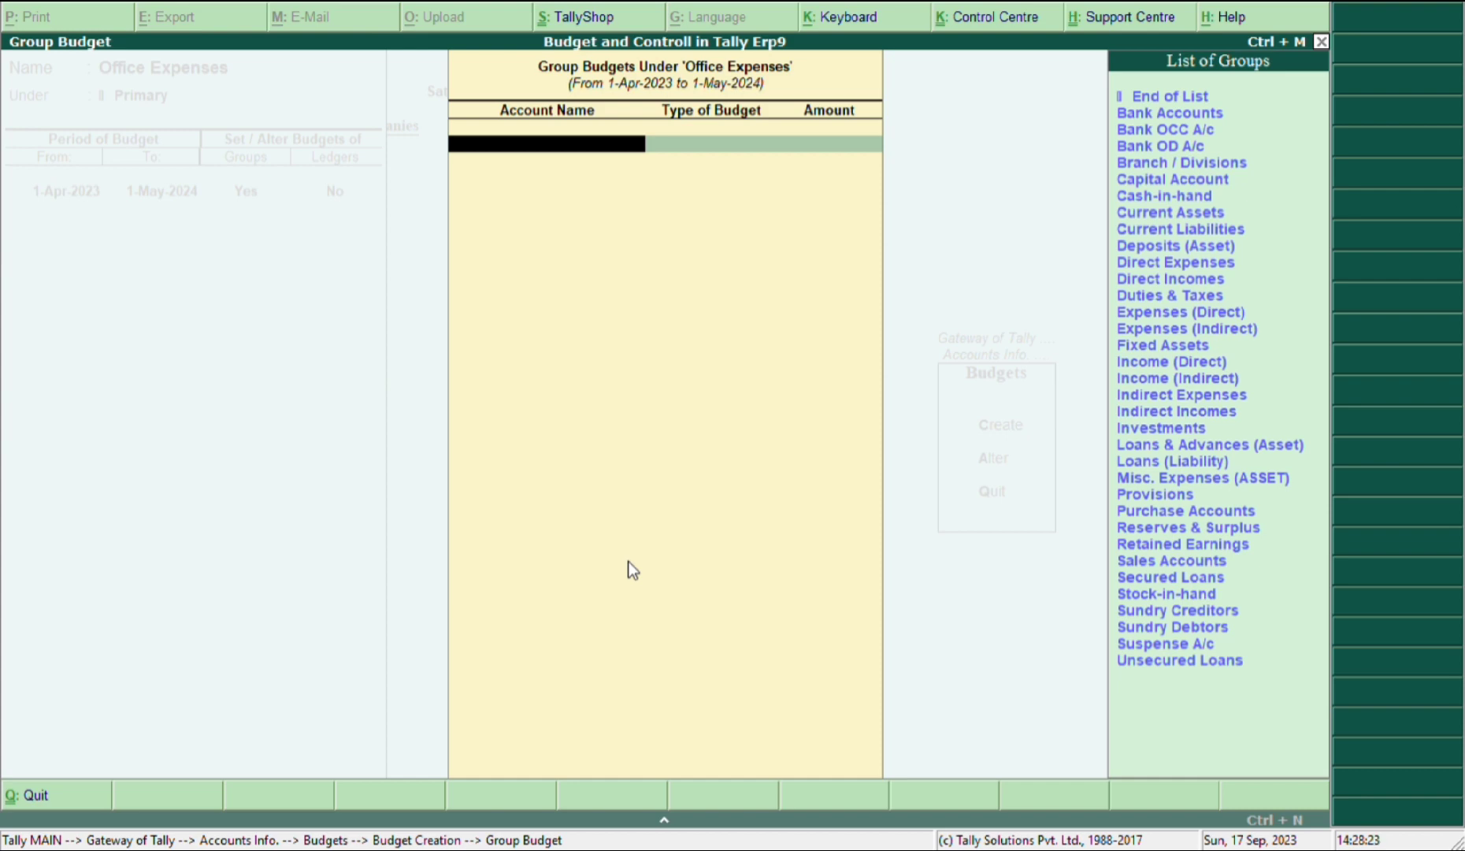
key("Down")
key("Down")
key("Down")
key("Down")
key("Down")
key("Down")
key("Down")
key("Down")
key("Down")
key("Down")
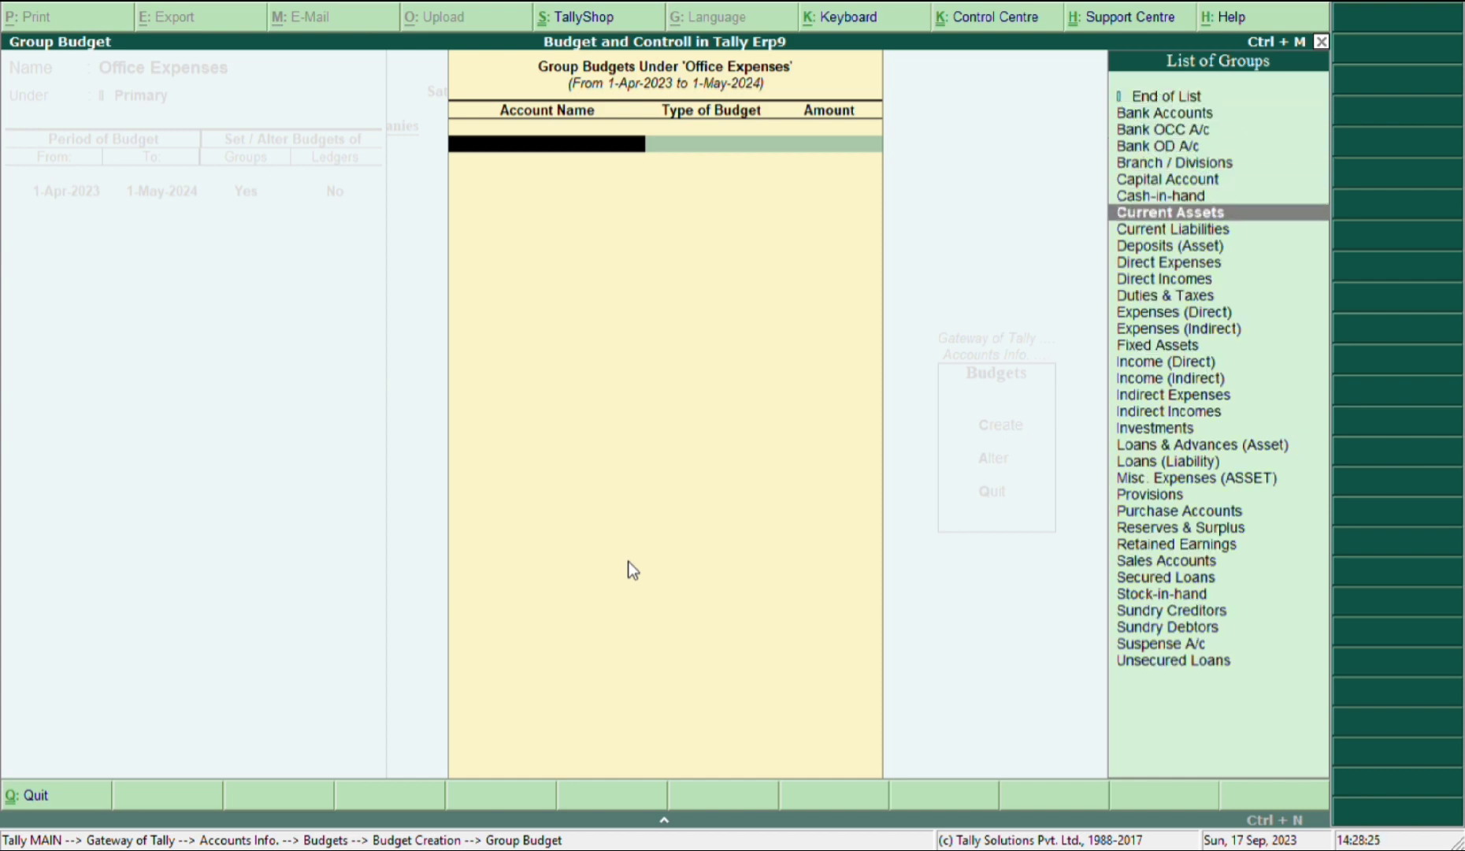
key("Down")
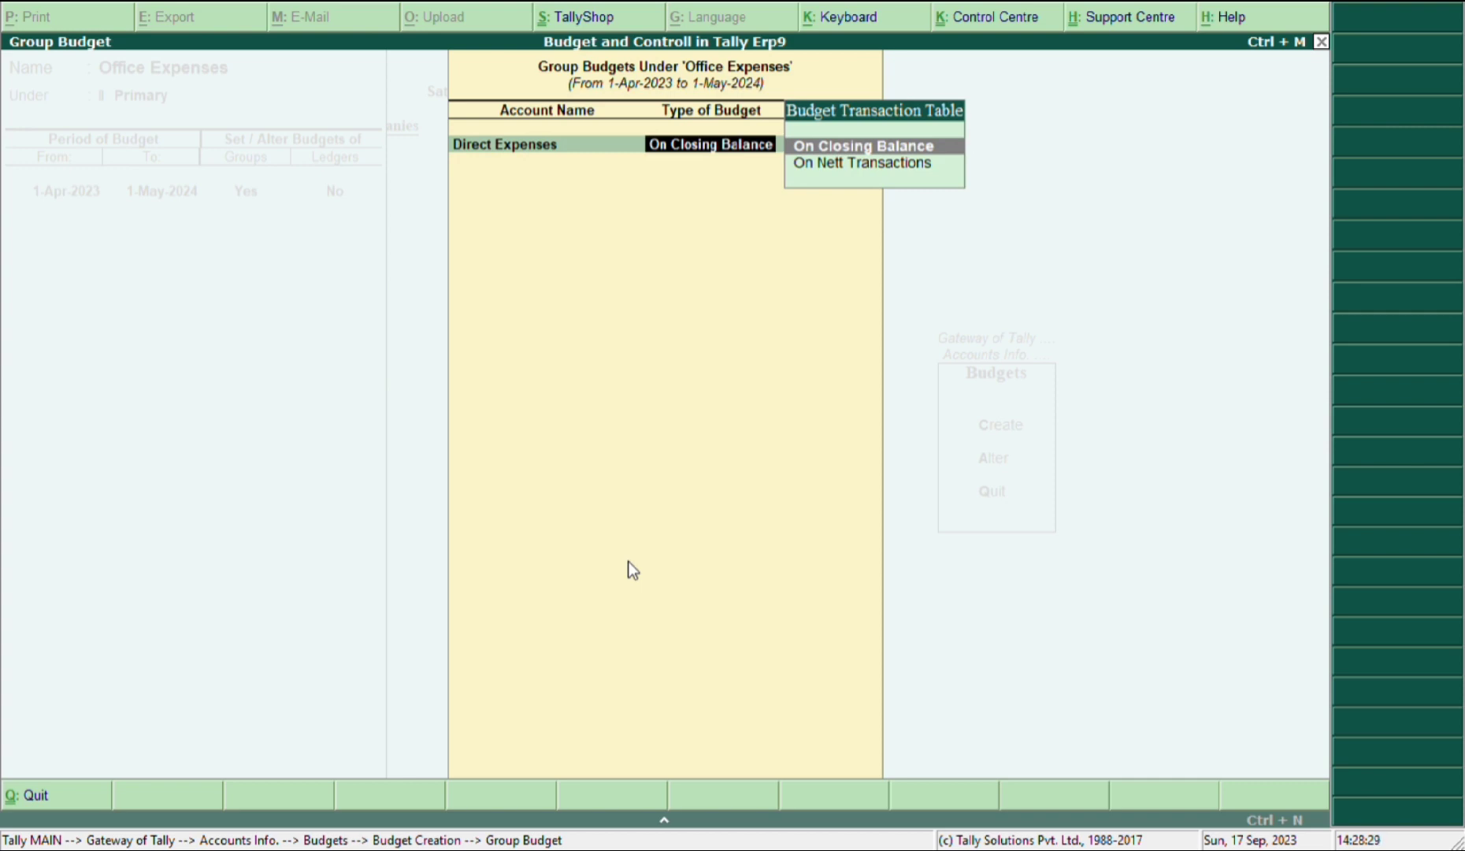
key("Return")
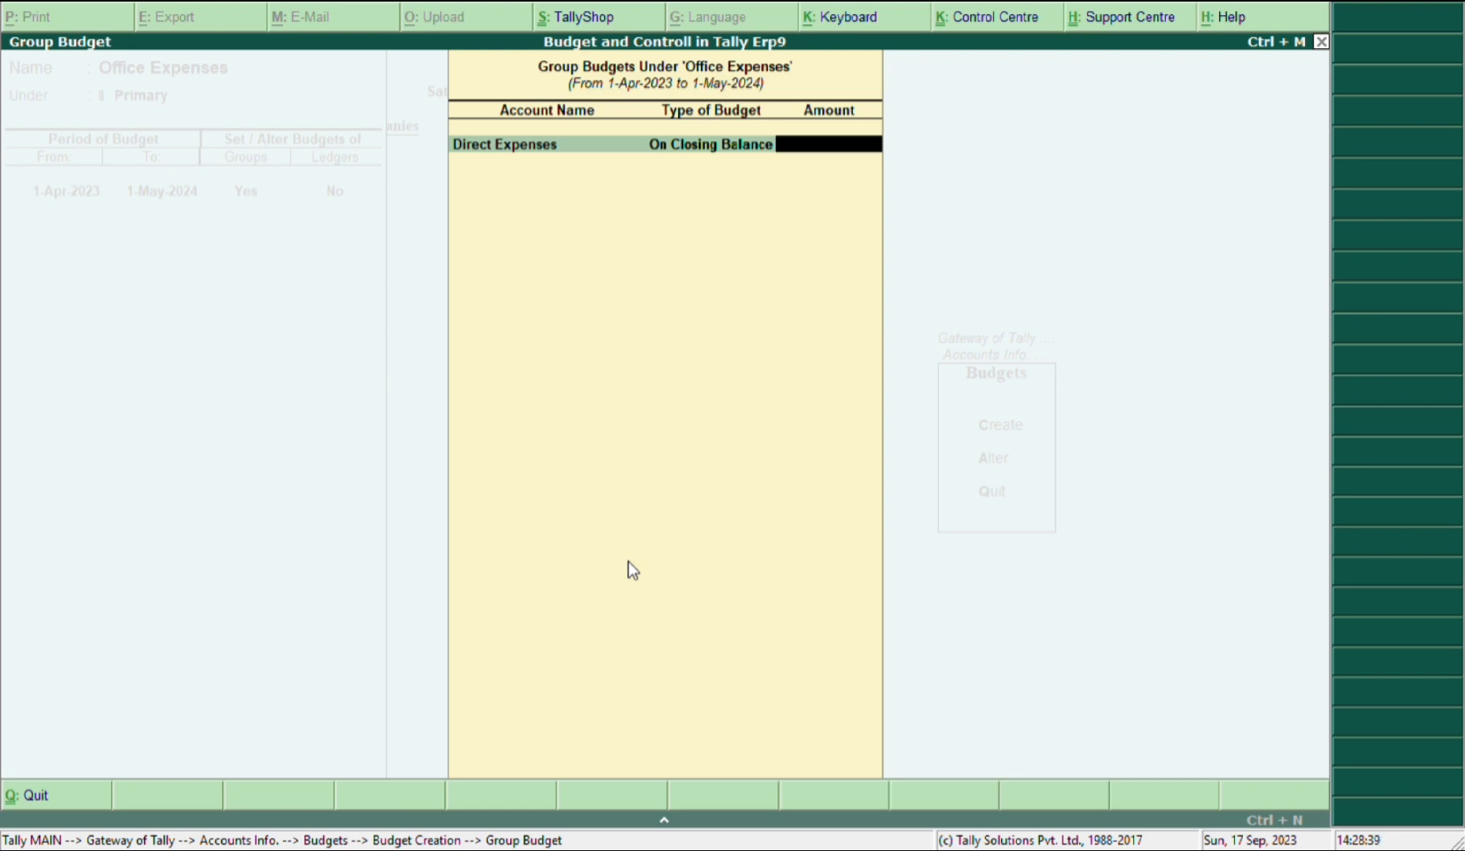
type("40500")
key("BackSpace")
key("BackSpace")
key("BackSpace")
type("000")
key("Return")
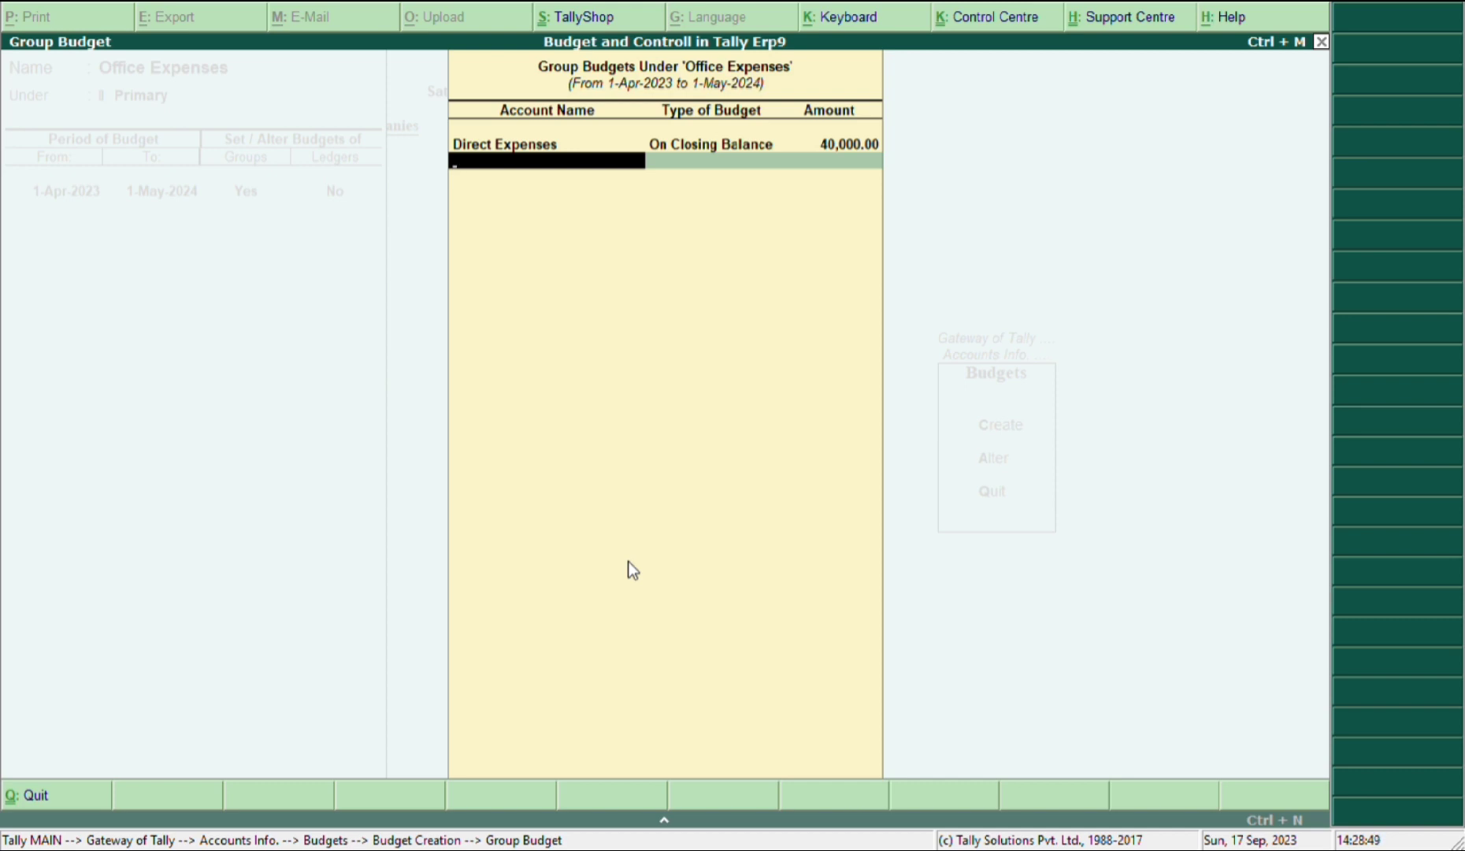
Add Indirect Expenses, On Closing Balance, with an amount of 60,000 and finish the group budget list
type("In")
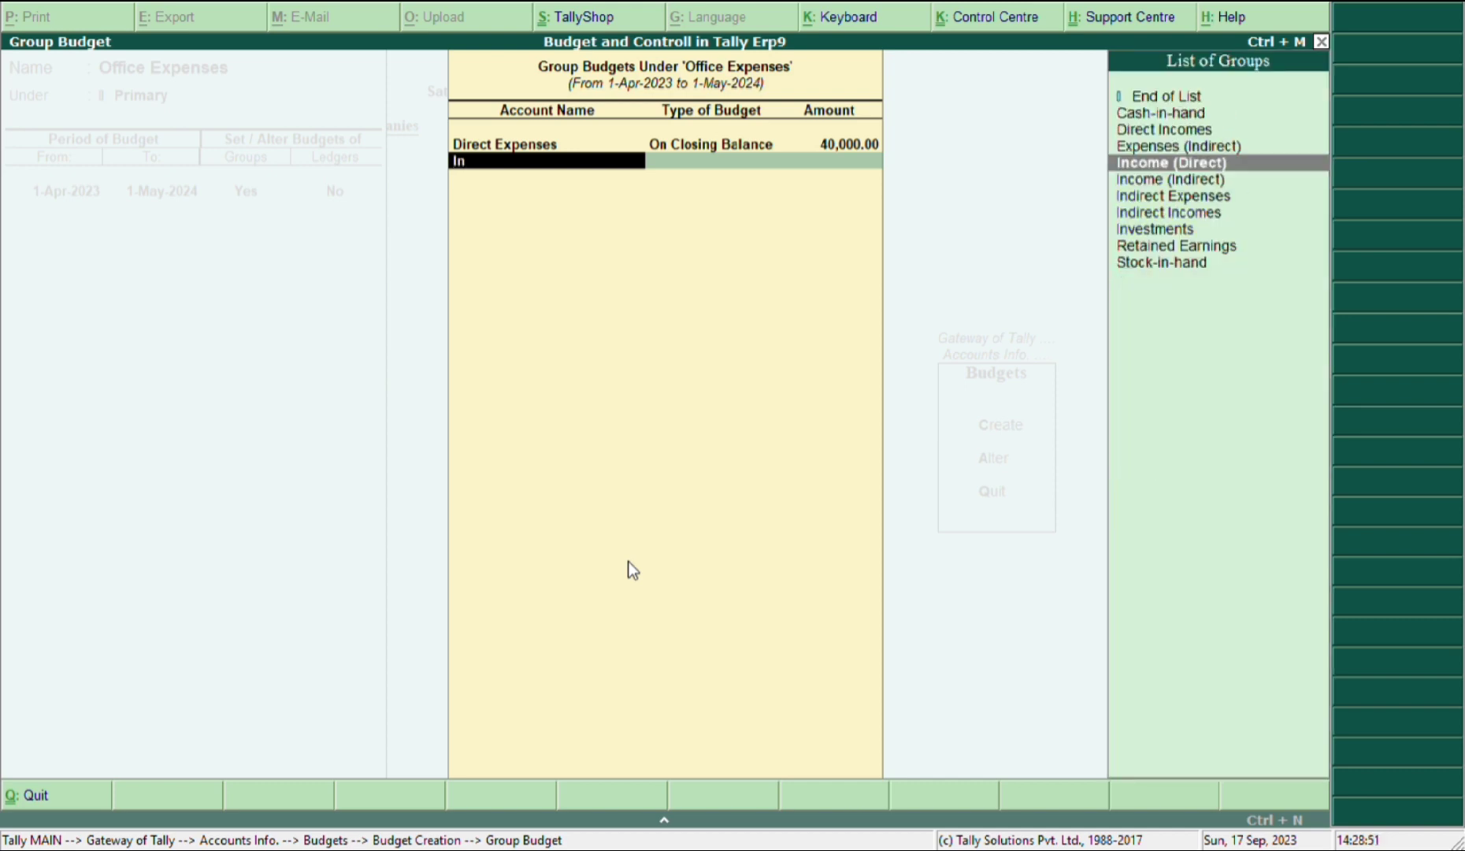
key("Down")
key("Down")
key("Return")
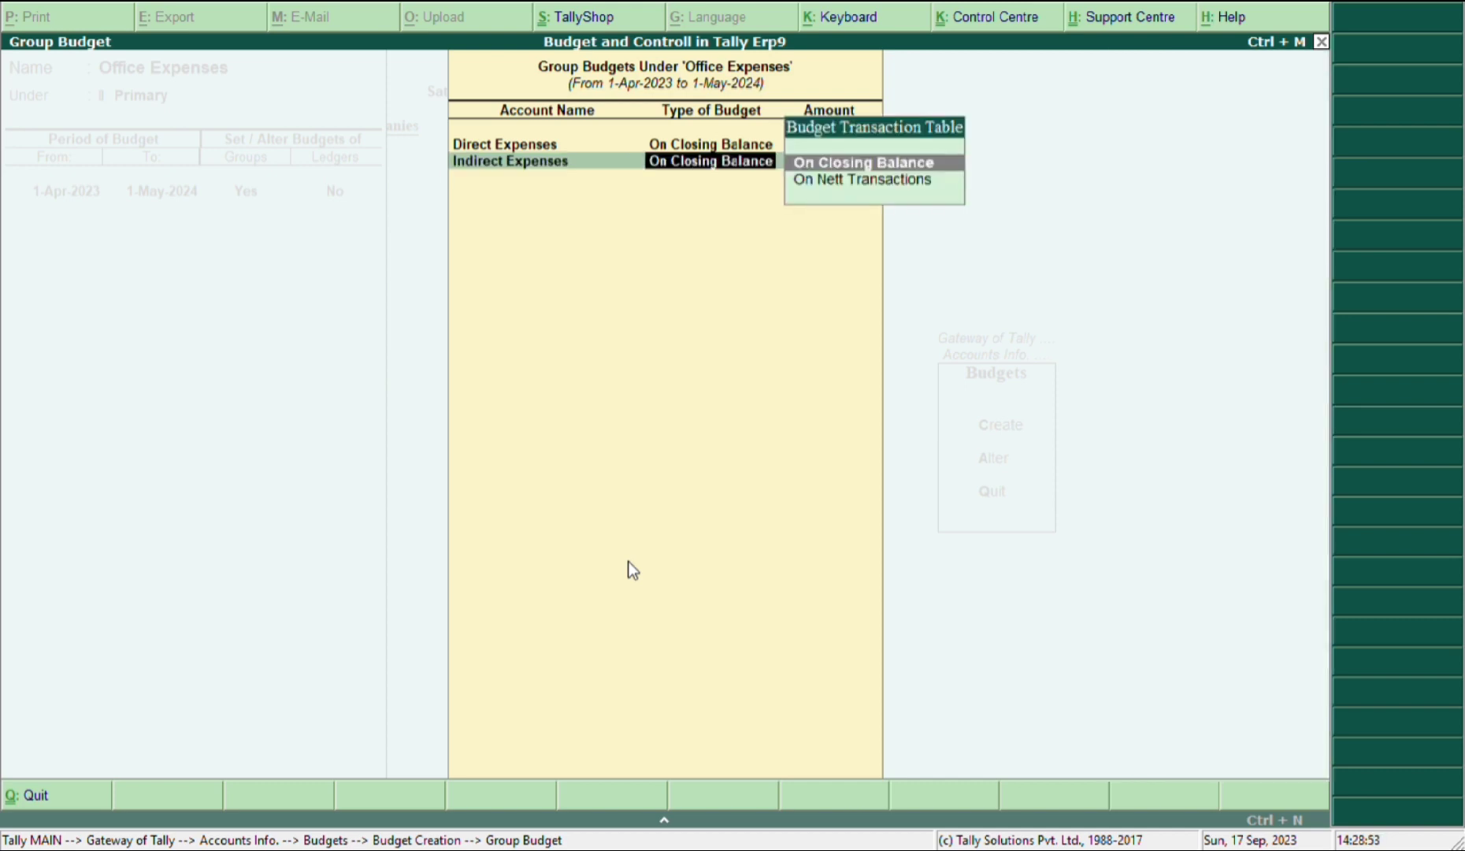
key("Return")
type("60000")
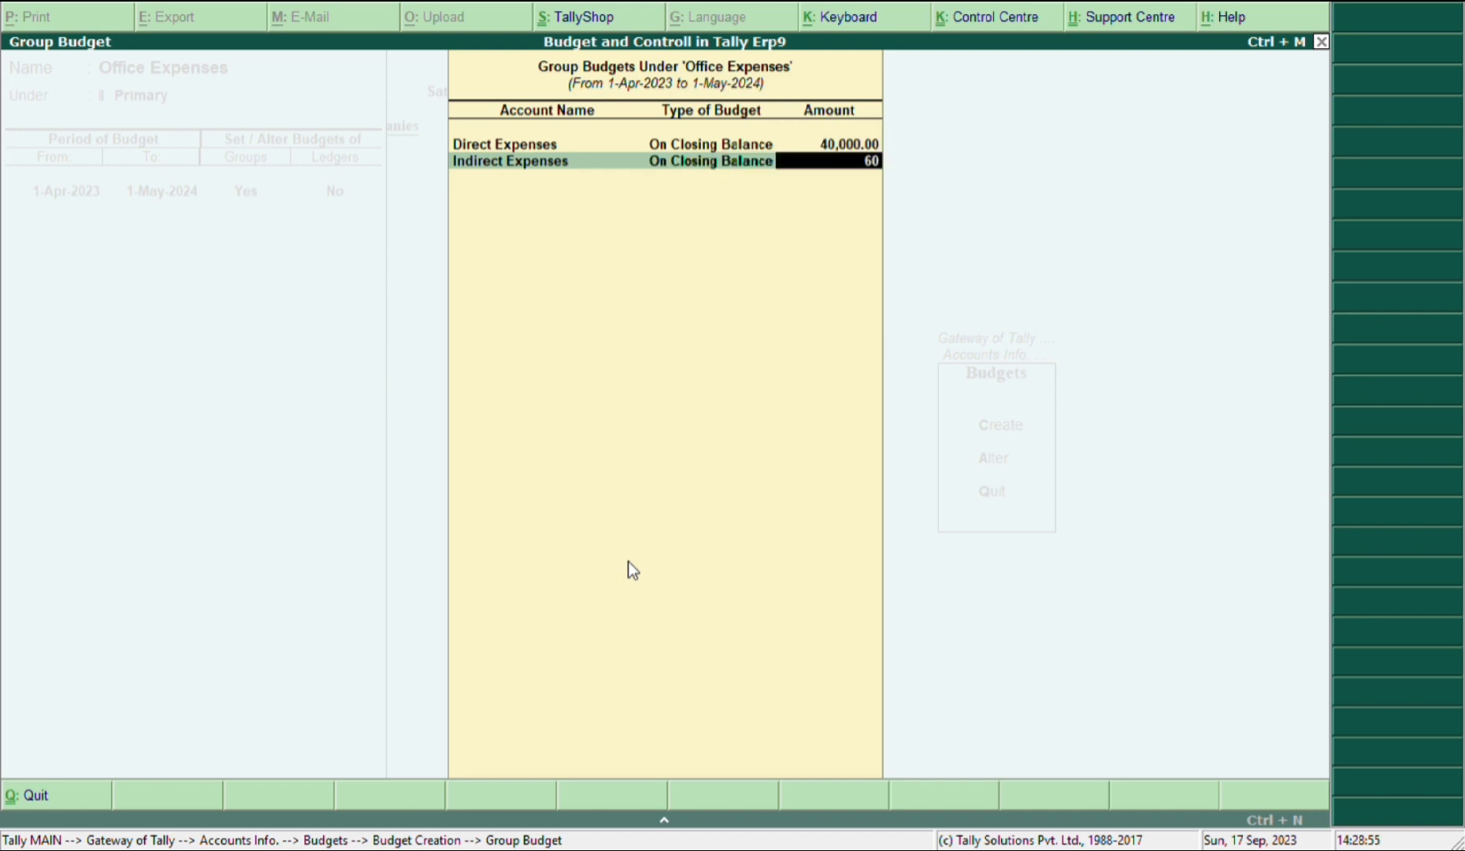
key("Return")
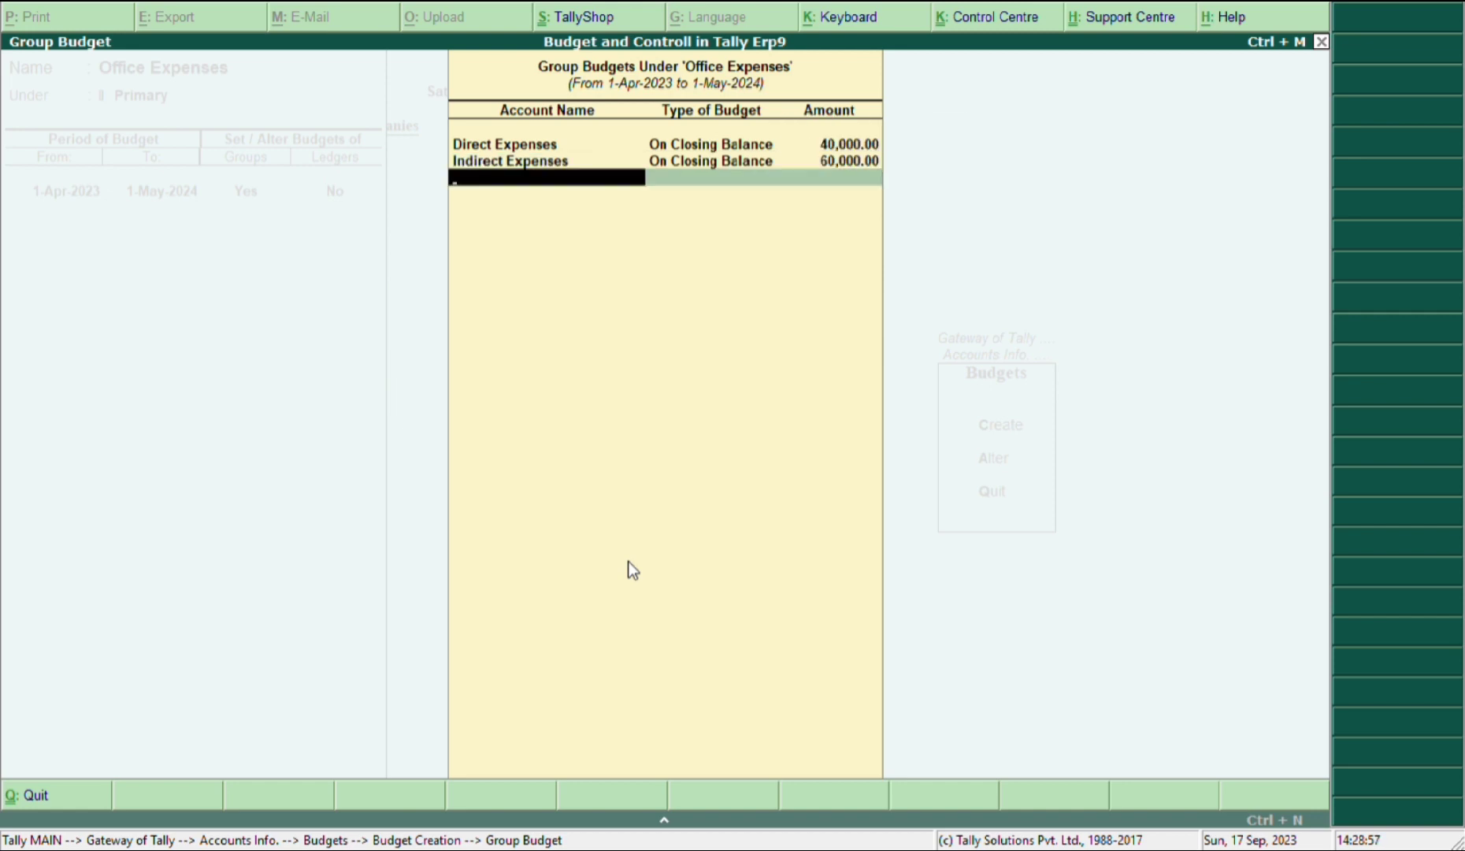
key("Return")
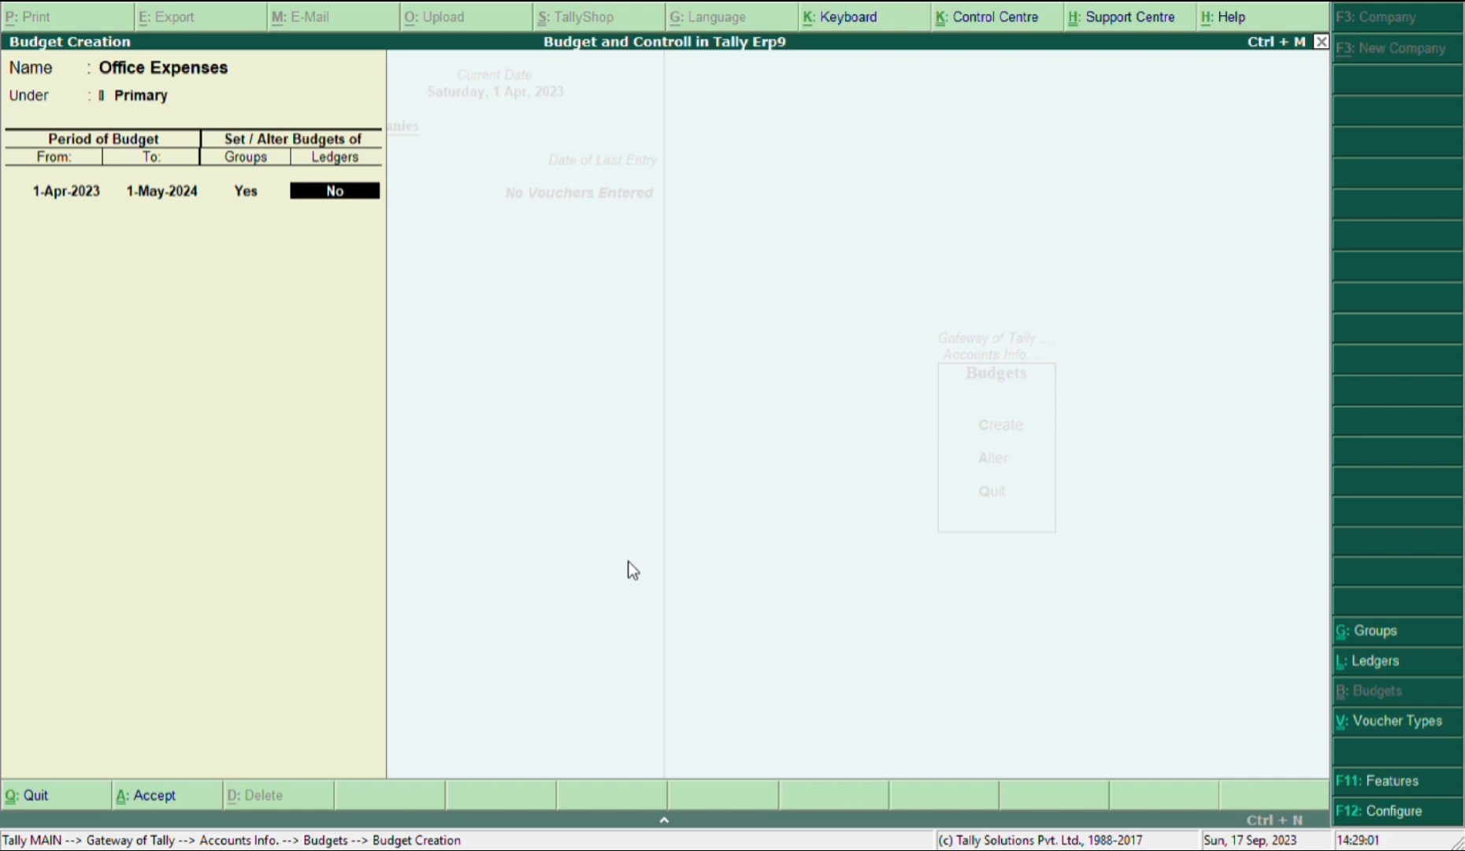
Enable ledger budgets and add Wages A/c, On Closing Balance, with an amount of 10,000
type("y")
key("Return")
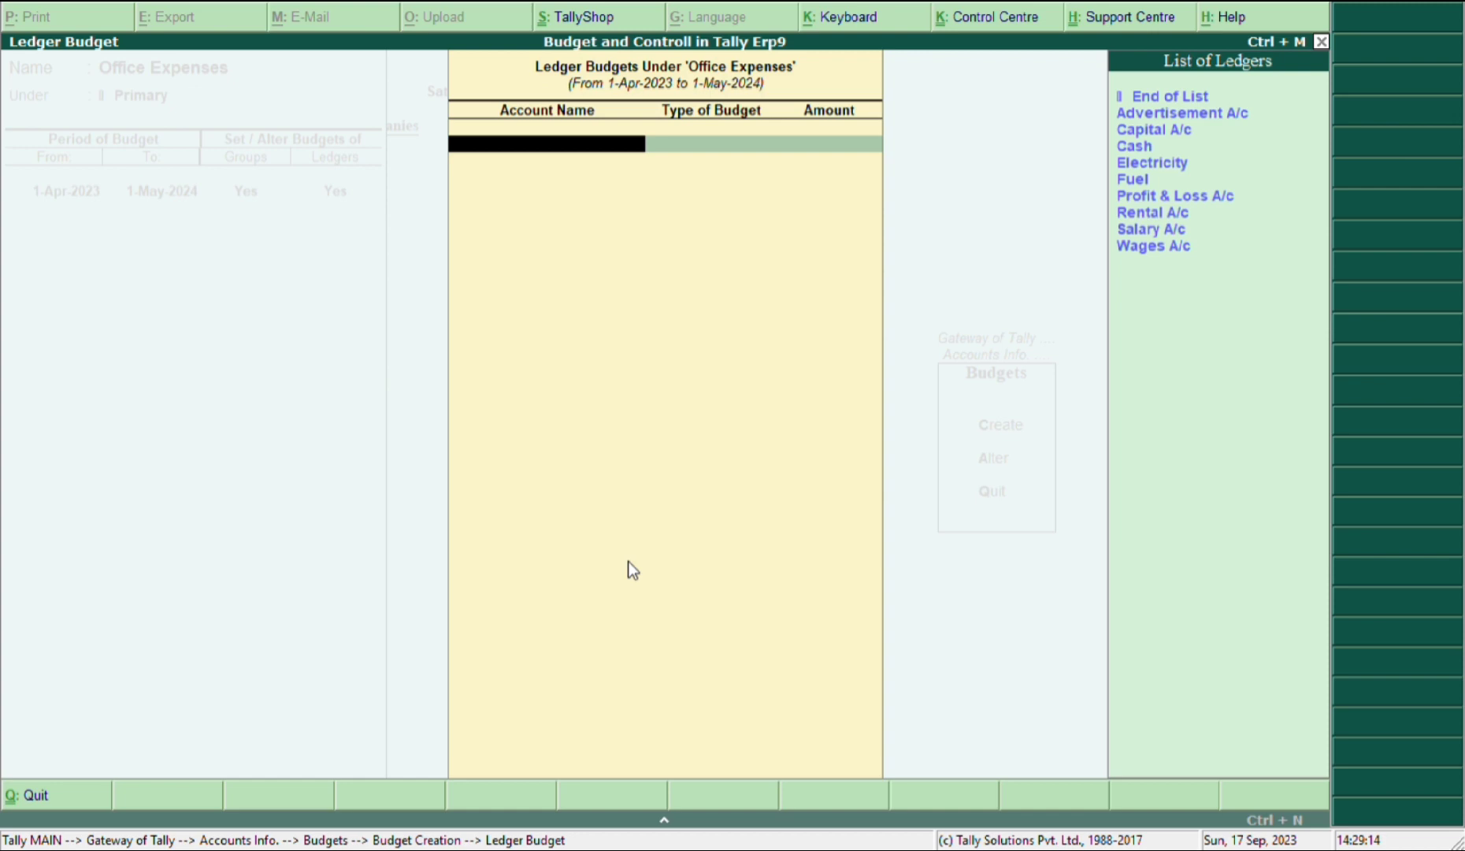
key("Down")
key("Down")
key("Down")
key("Down")
key("Down")
key("Down")
key("Down")
key("Down")
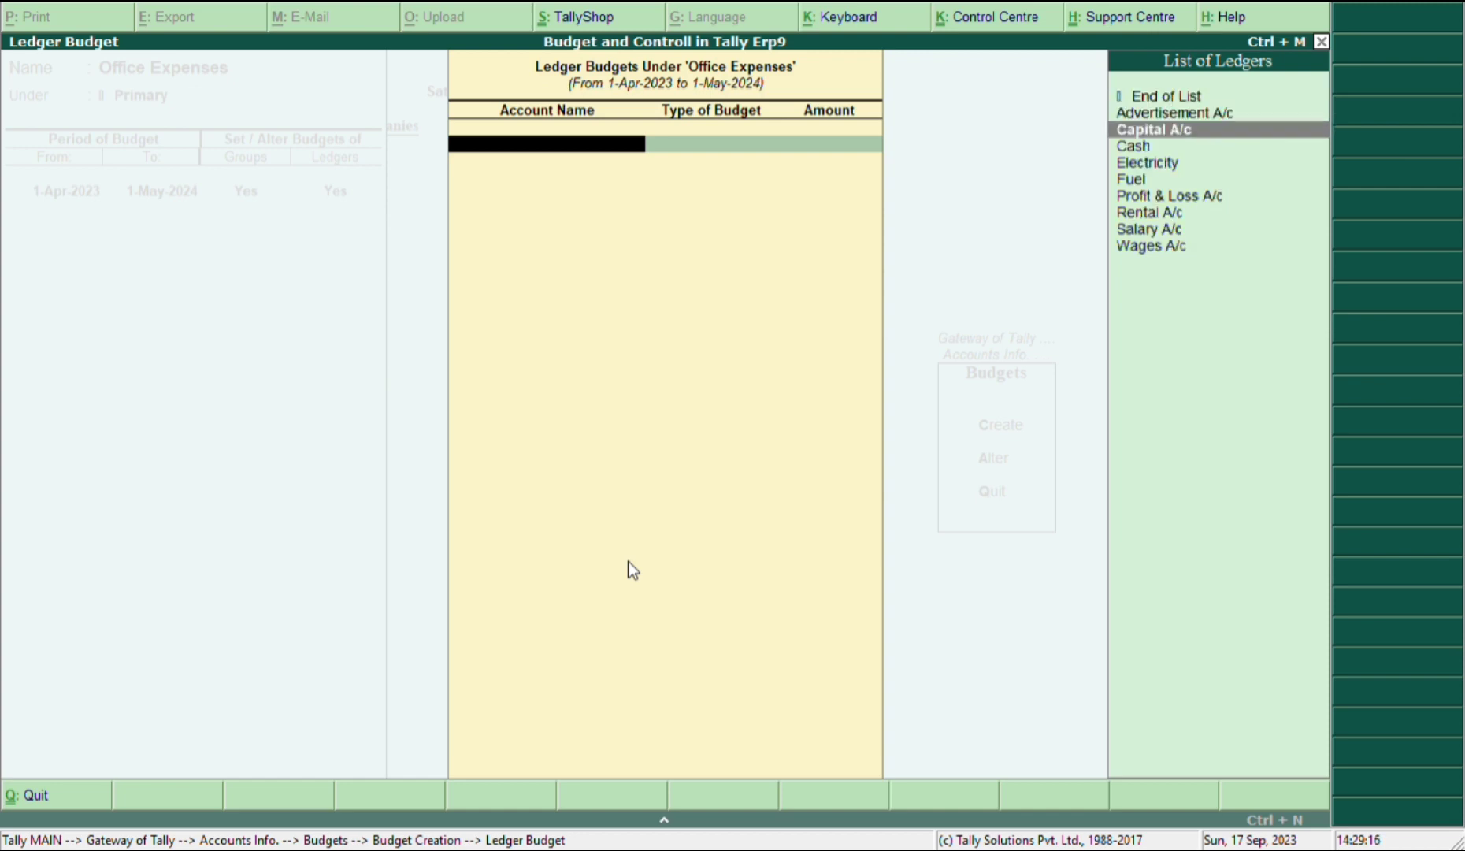
key("Down")
key("Down")
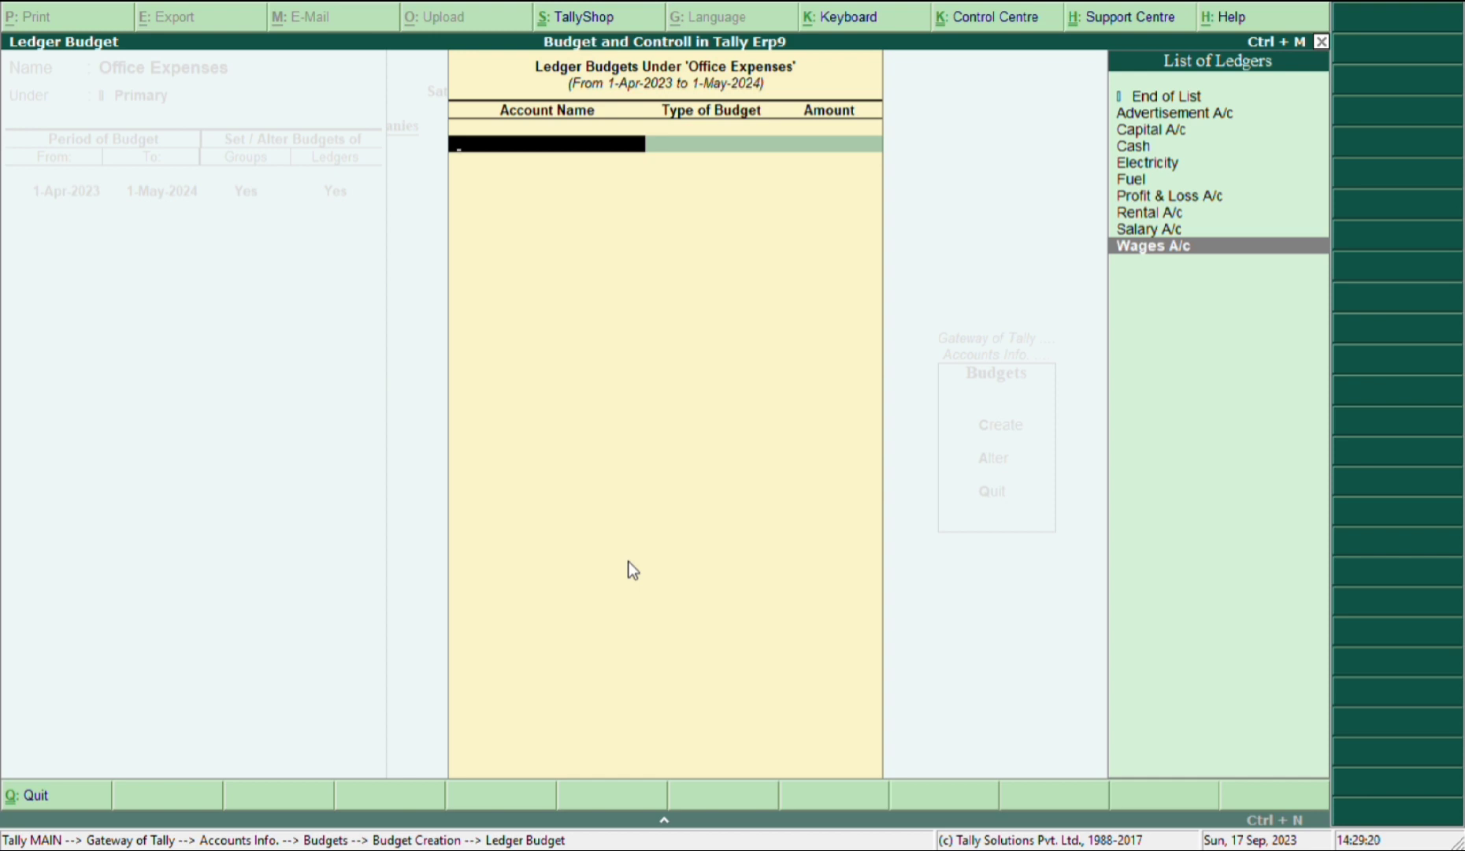
key("Return")
key("Return")
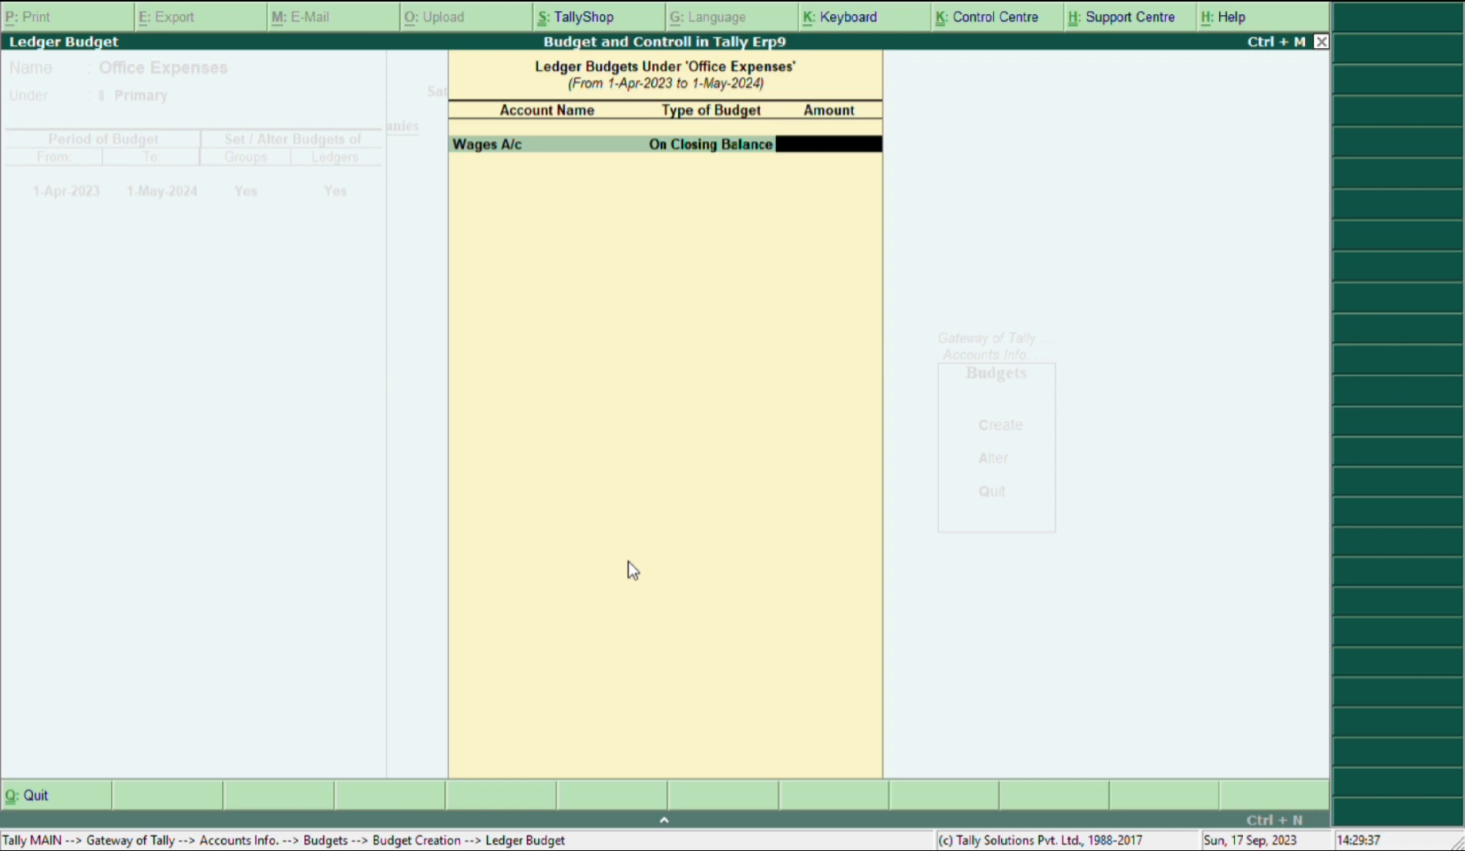
type("10000")
key("Return")
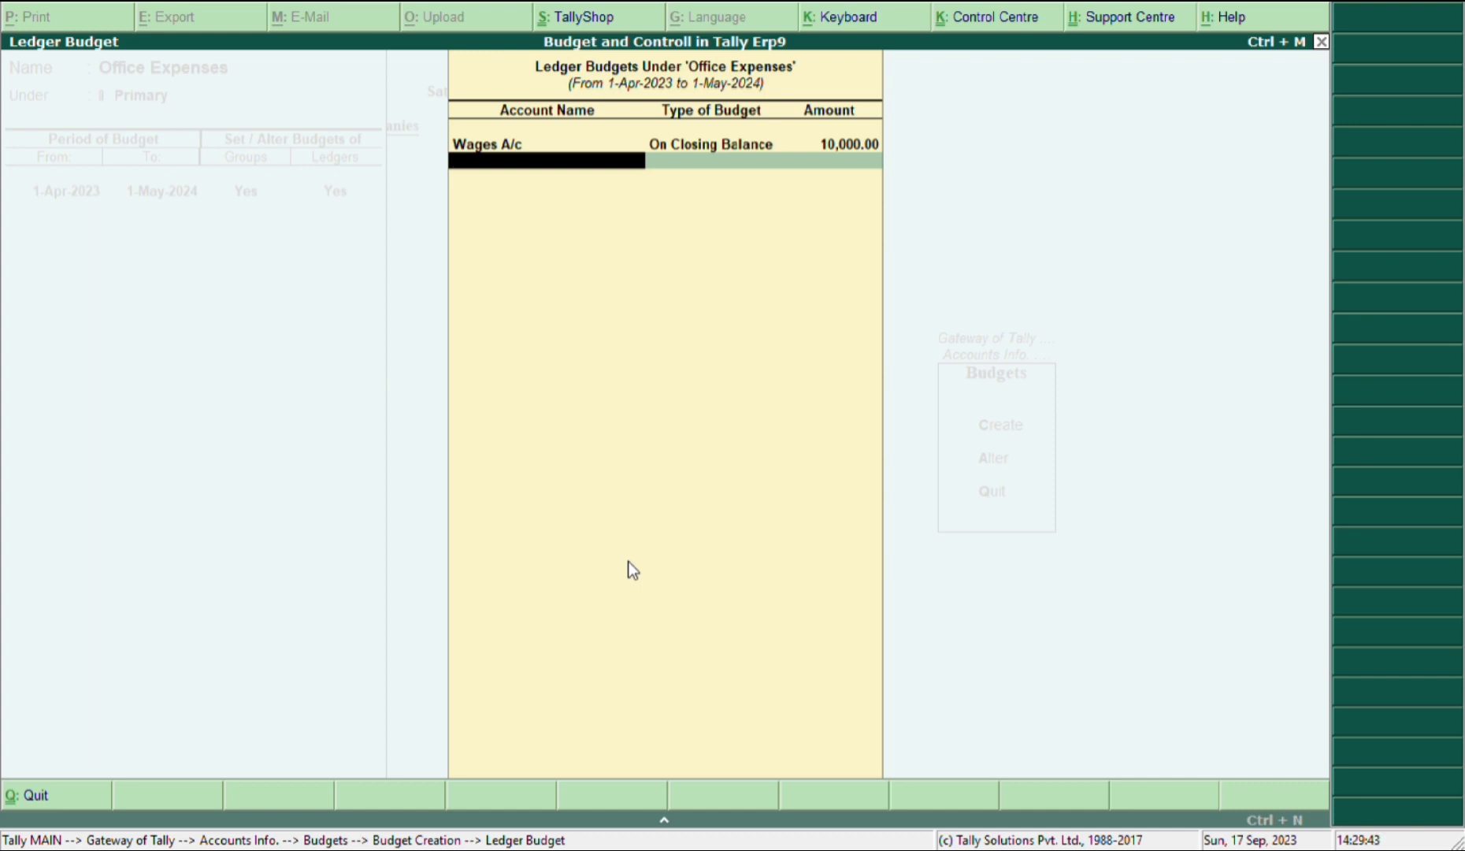
Add a ledger budget for Electricity, On Closing Balance, with an amount of 10,000
type("E")
key("Return")
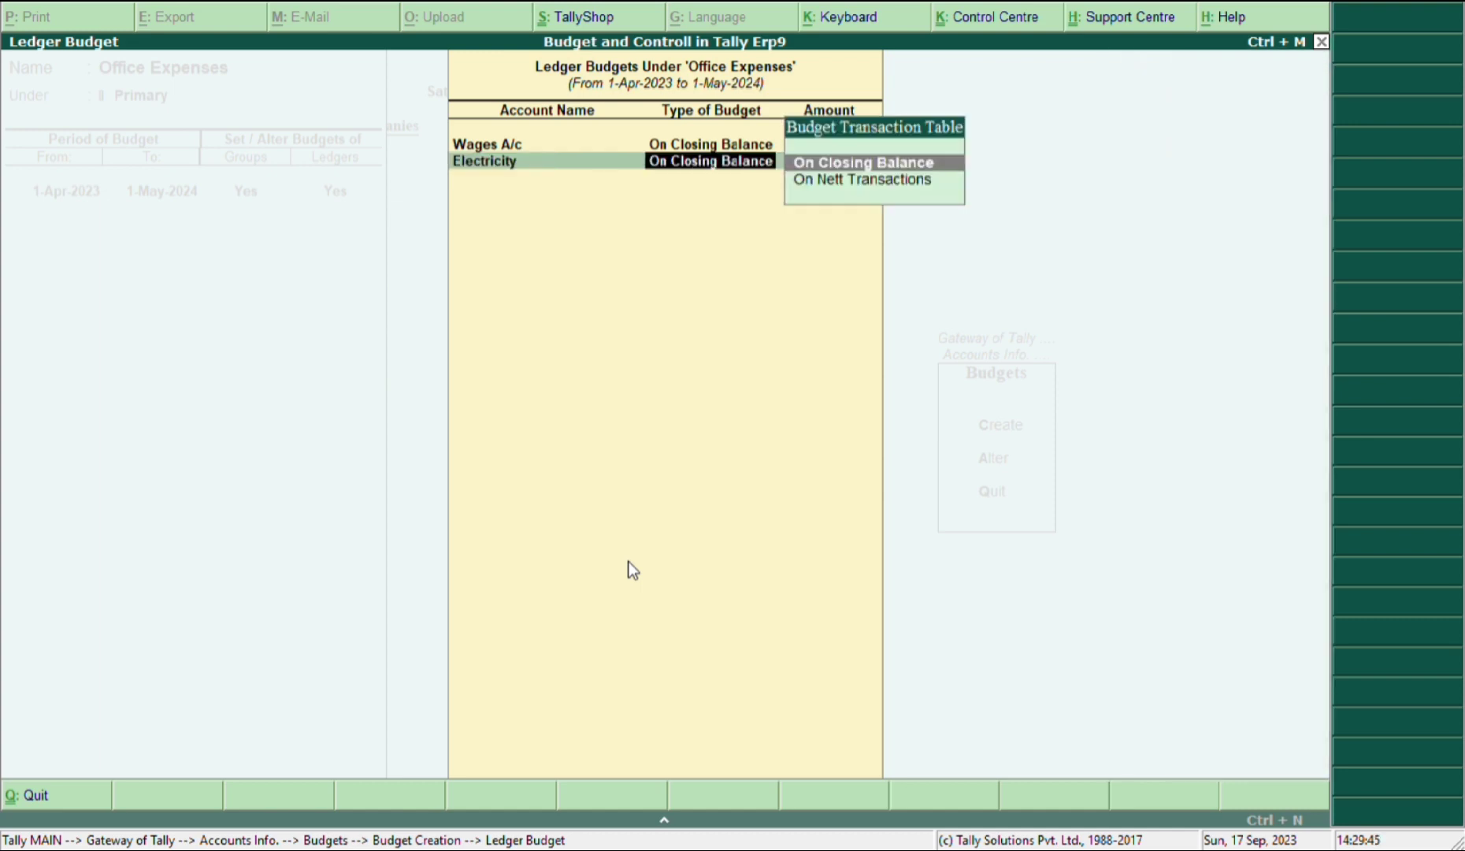
type("5")
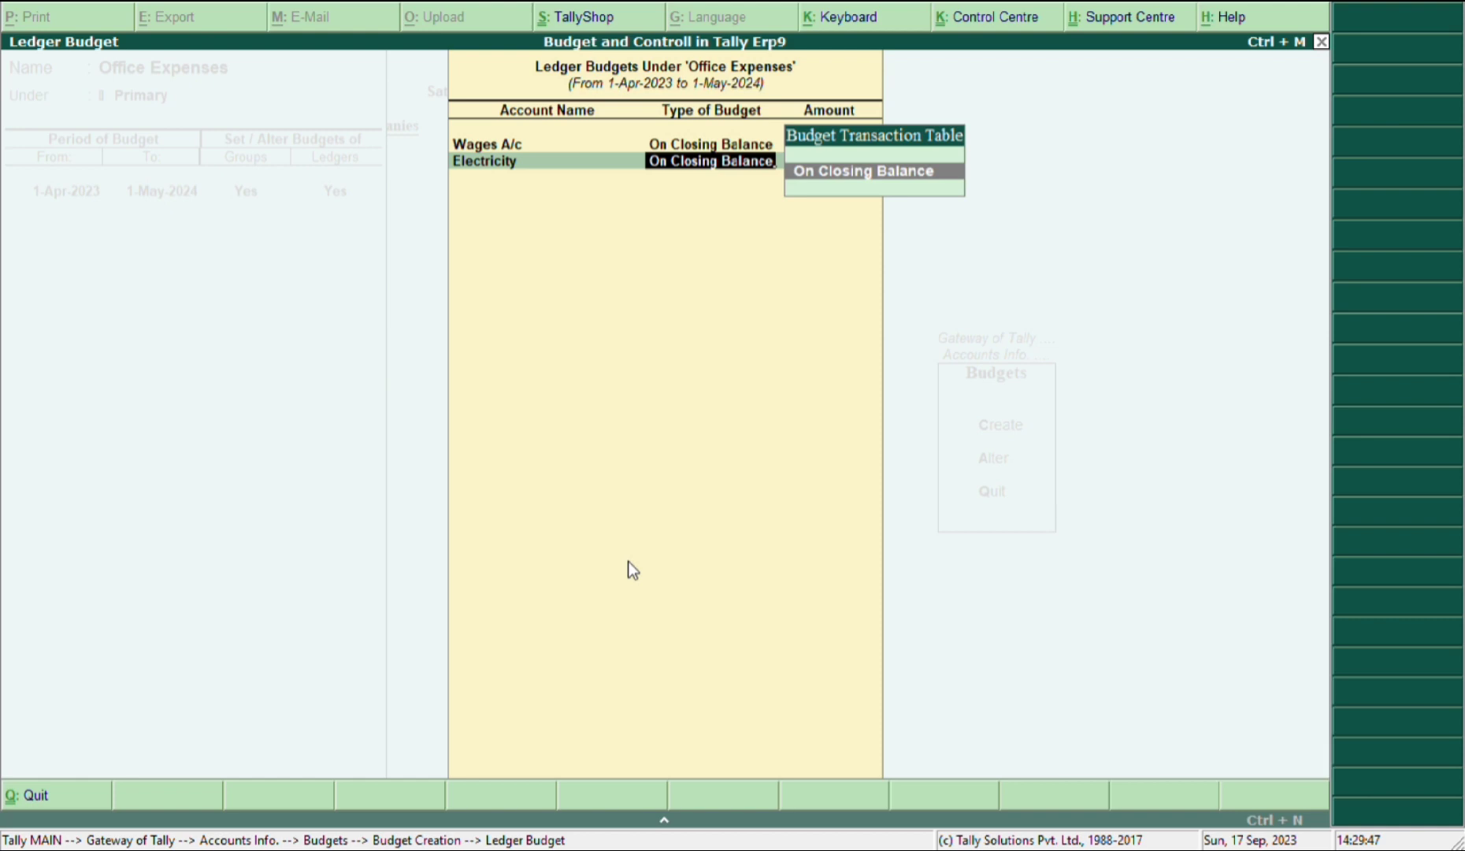
key("Return")
type("10000")
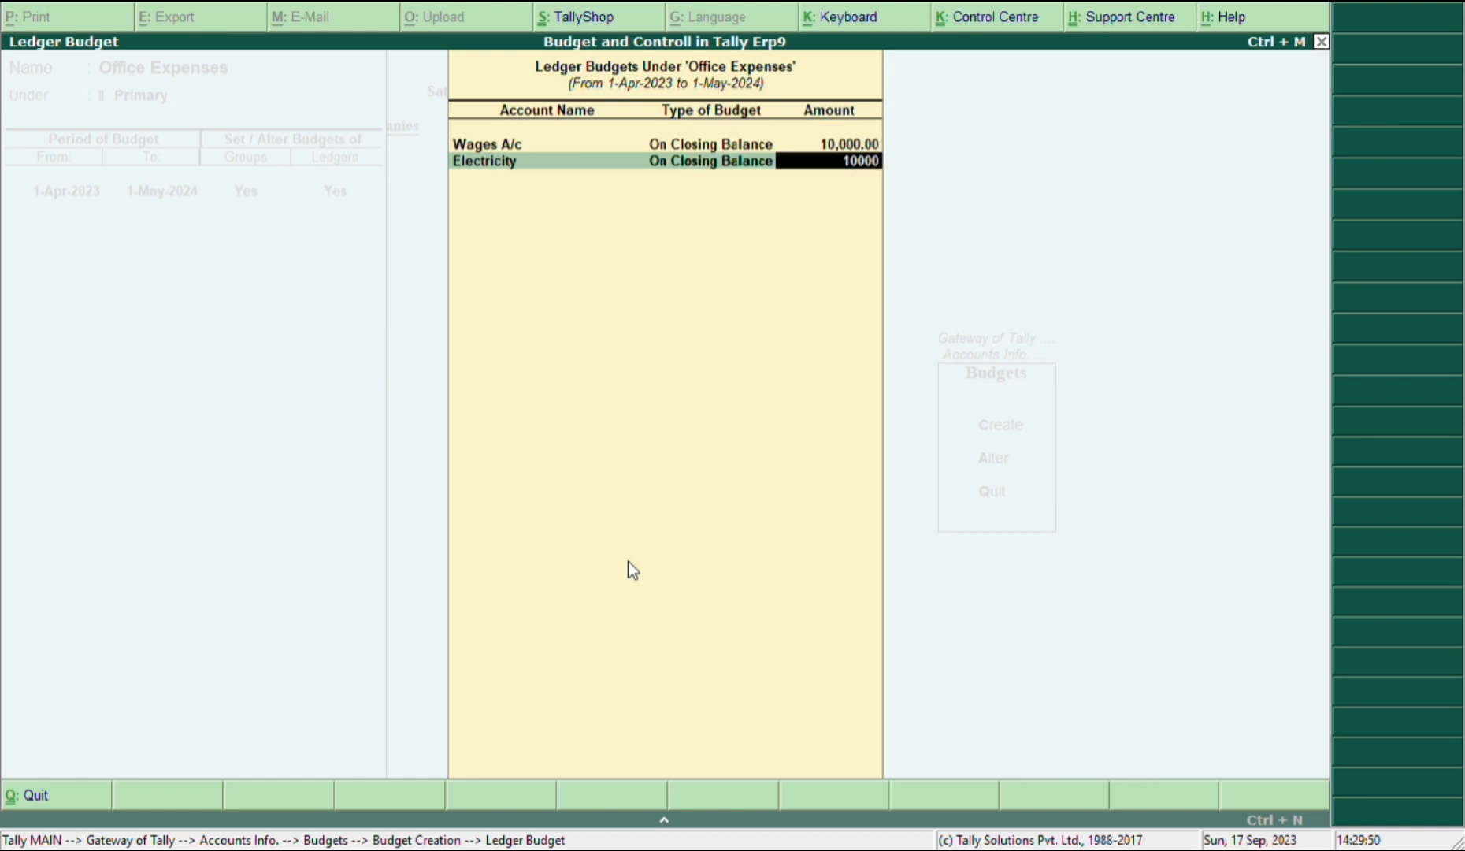
key("Return")
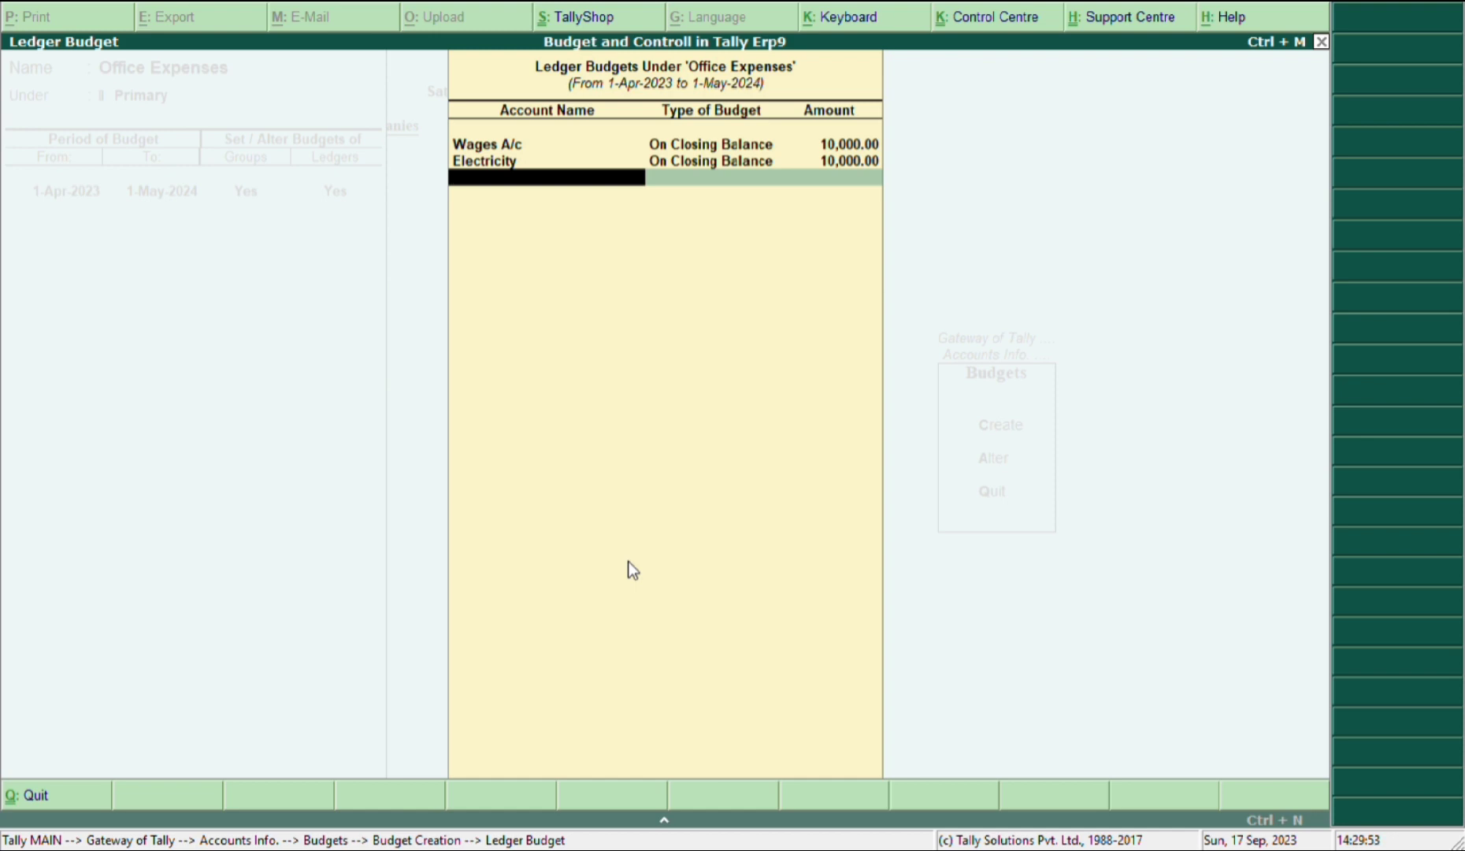
Add a ledger budget for Fuel, On Closing Balance, with an amount of 20,000 and close the ledger budget list
type("F")
key("Return")
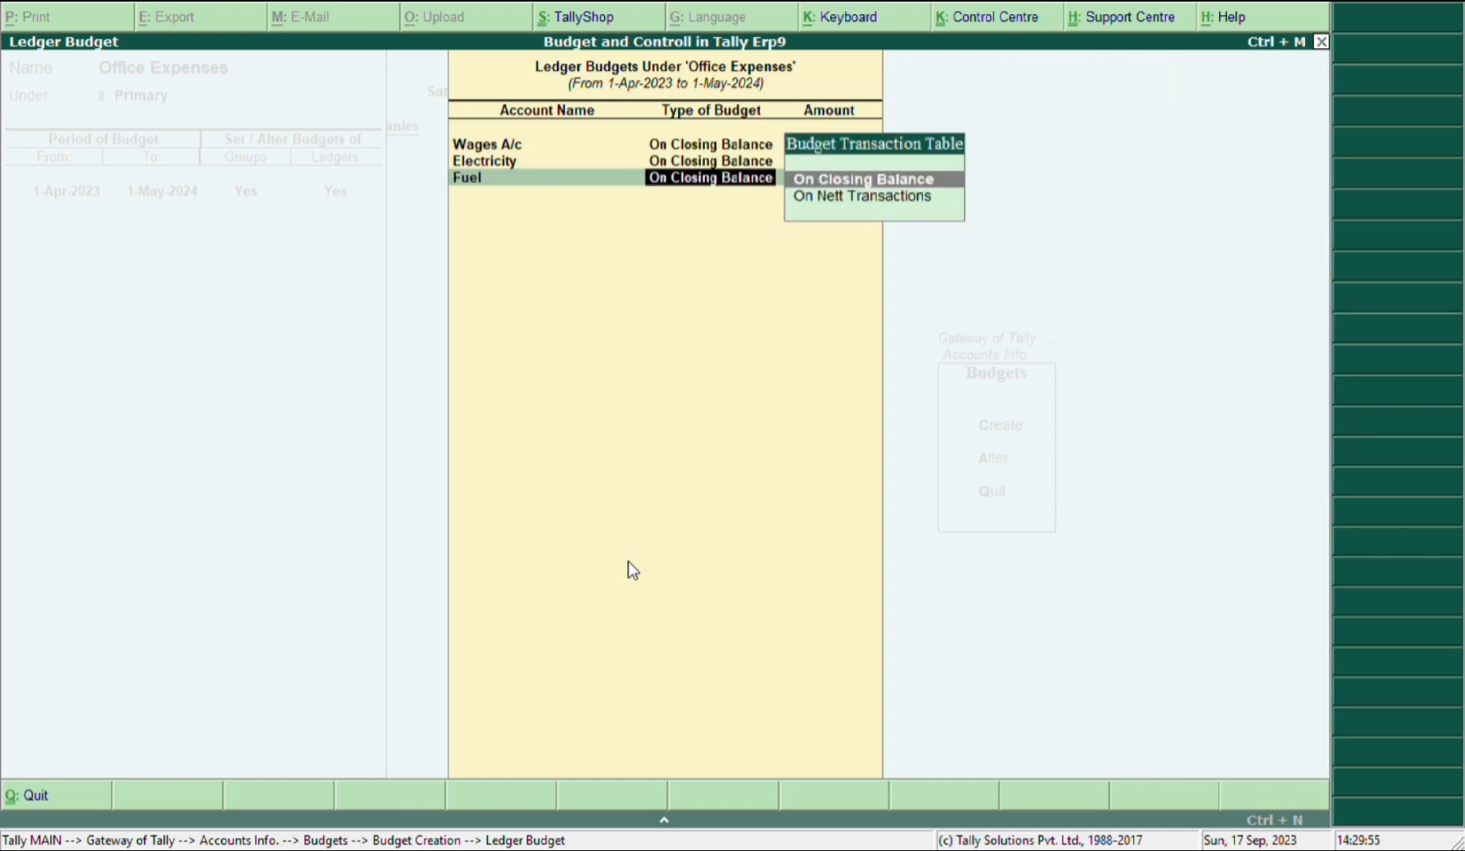
type("1")
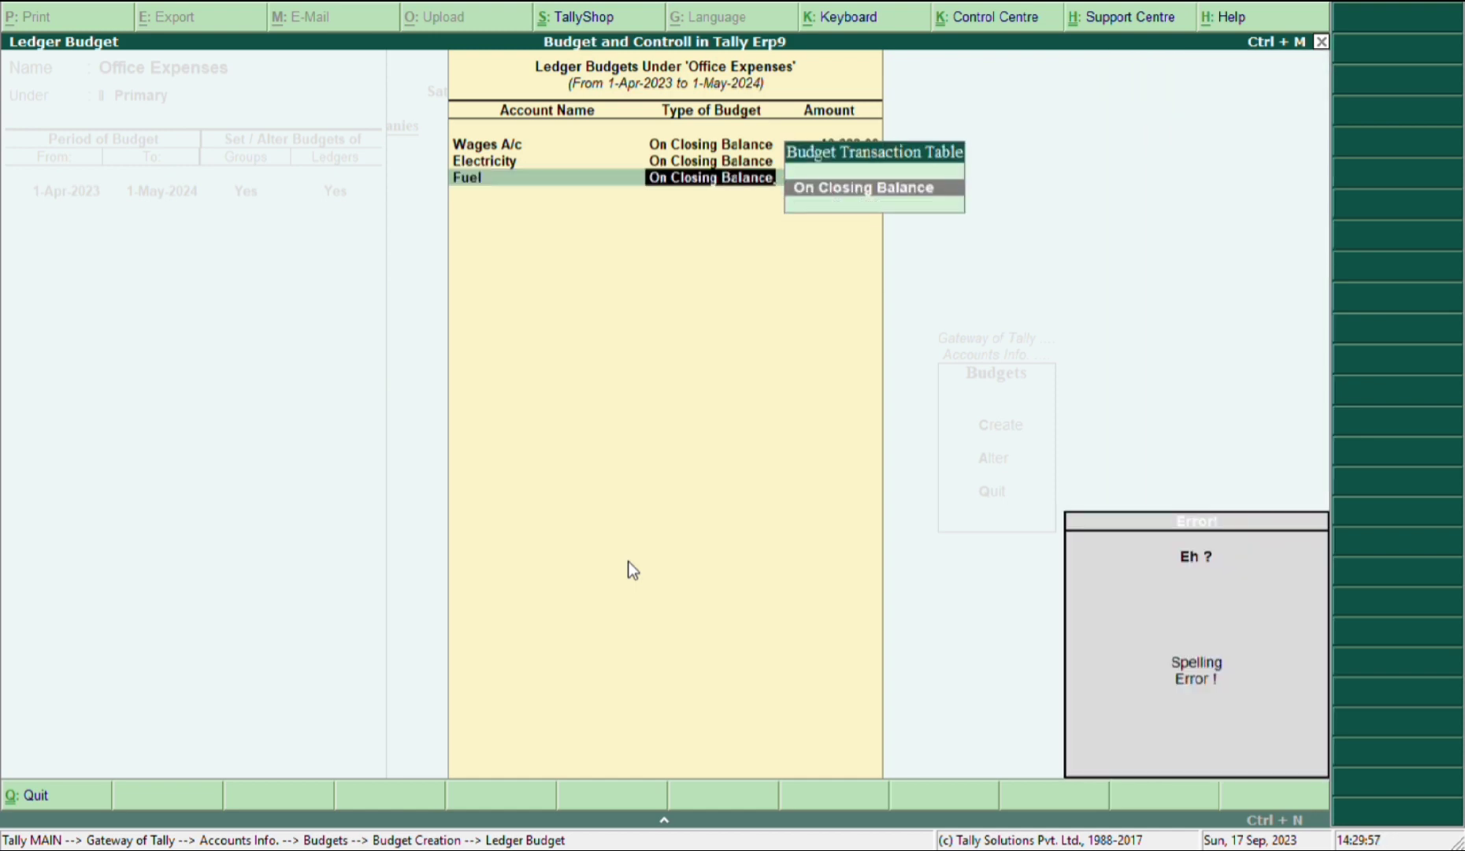
key("Return")
type("20000")
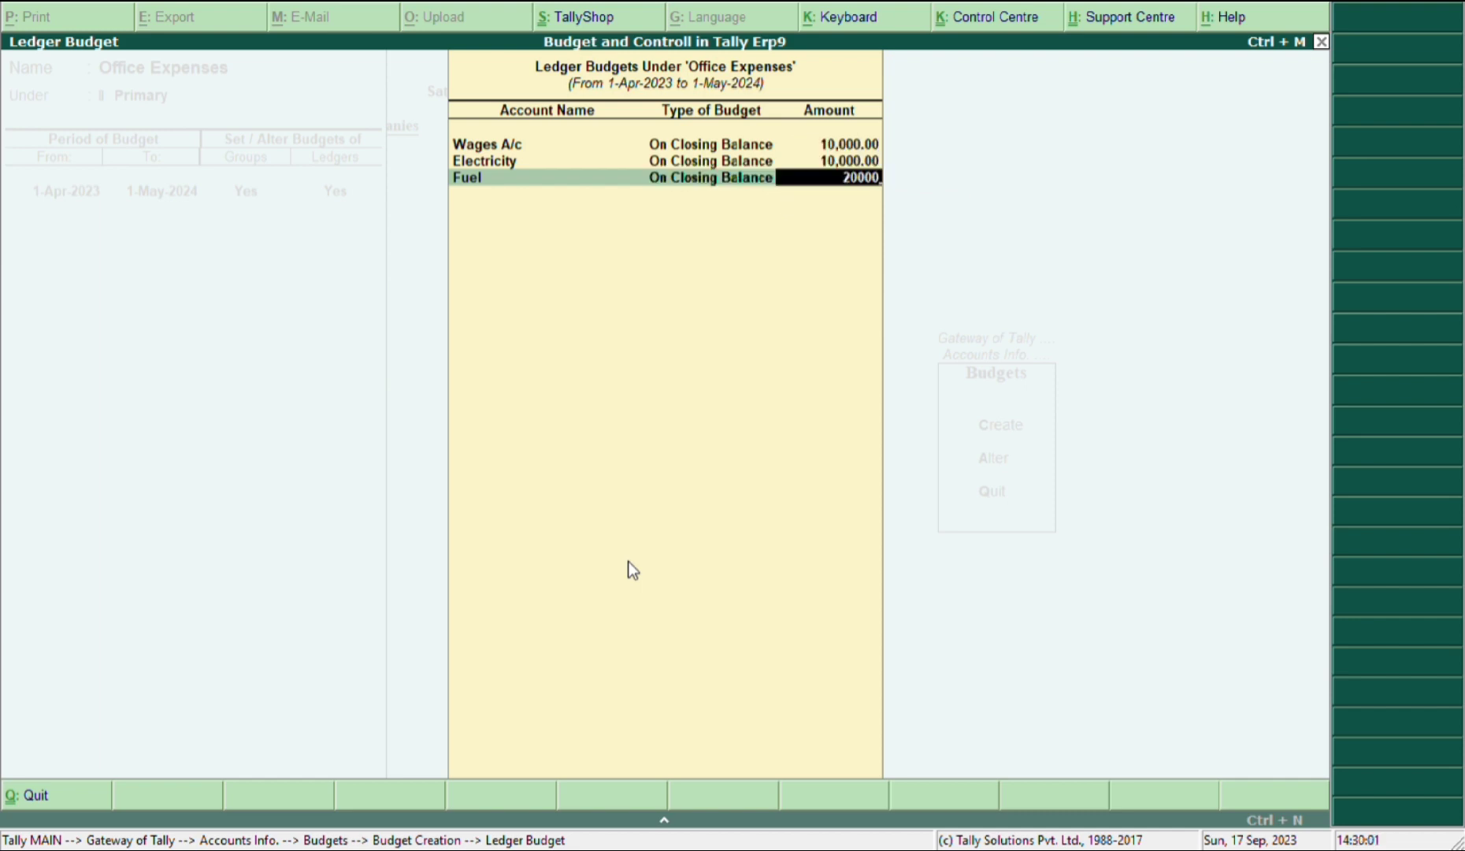
key("Return")
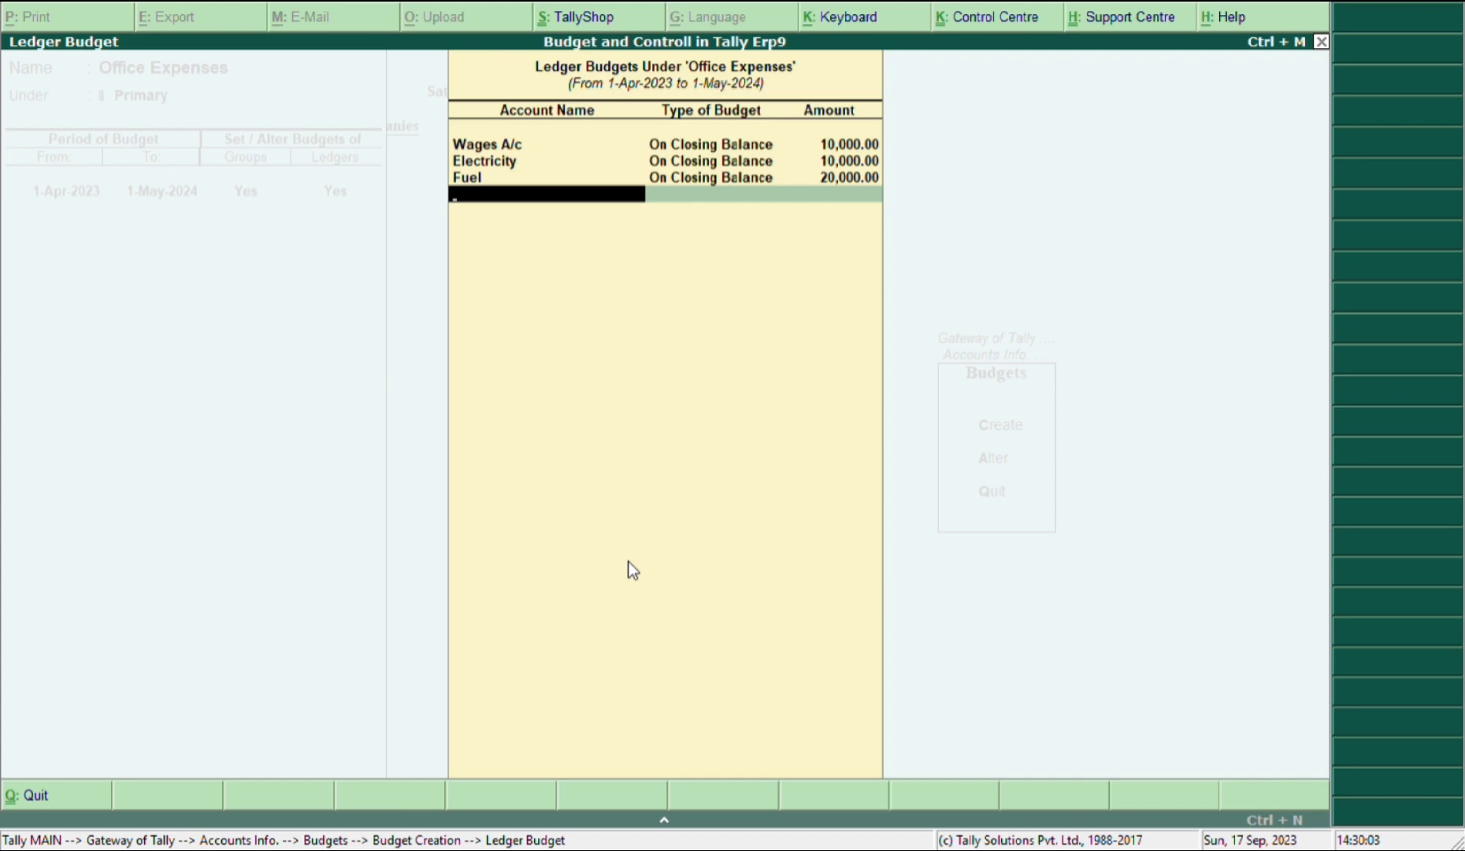
key("Return")
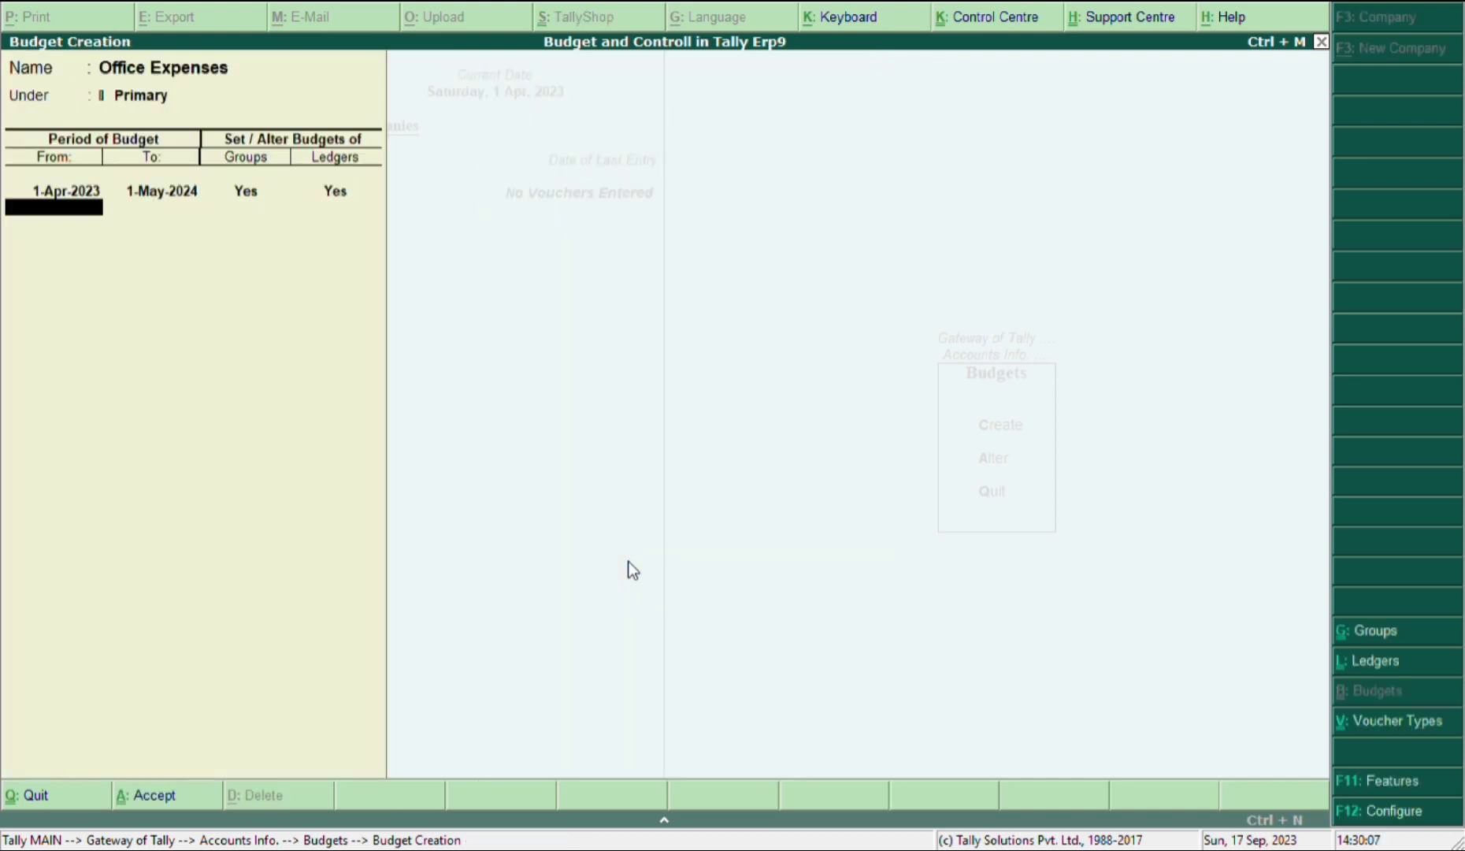
Reopen the ledger budgets under Office Expenses and advance past the existing entries to a blank row below Fuel
key("Return")
key("Return")
key("Return")
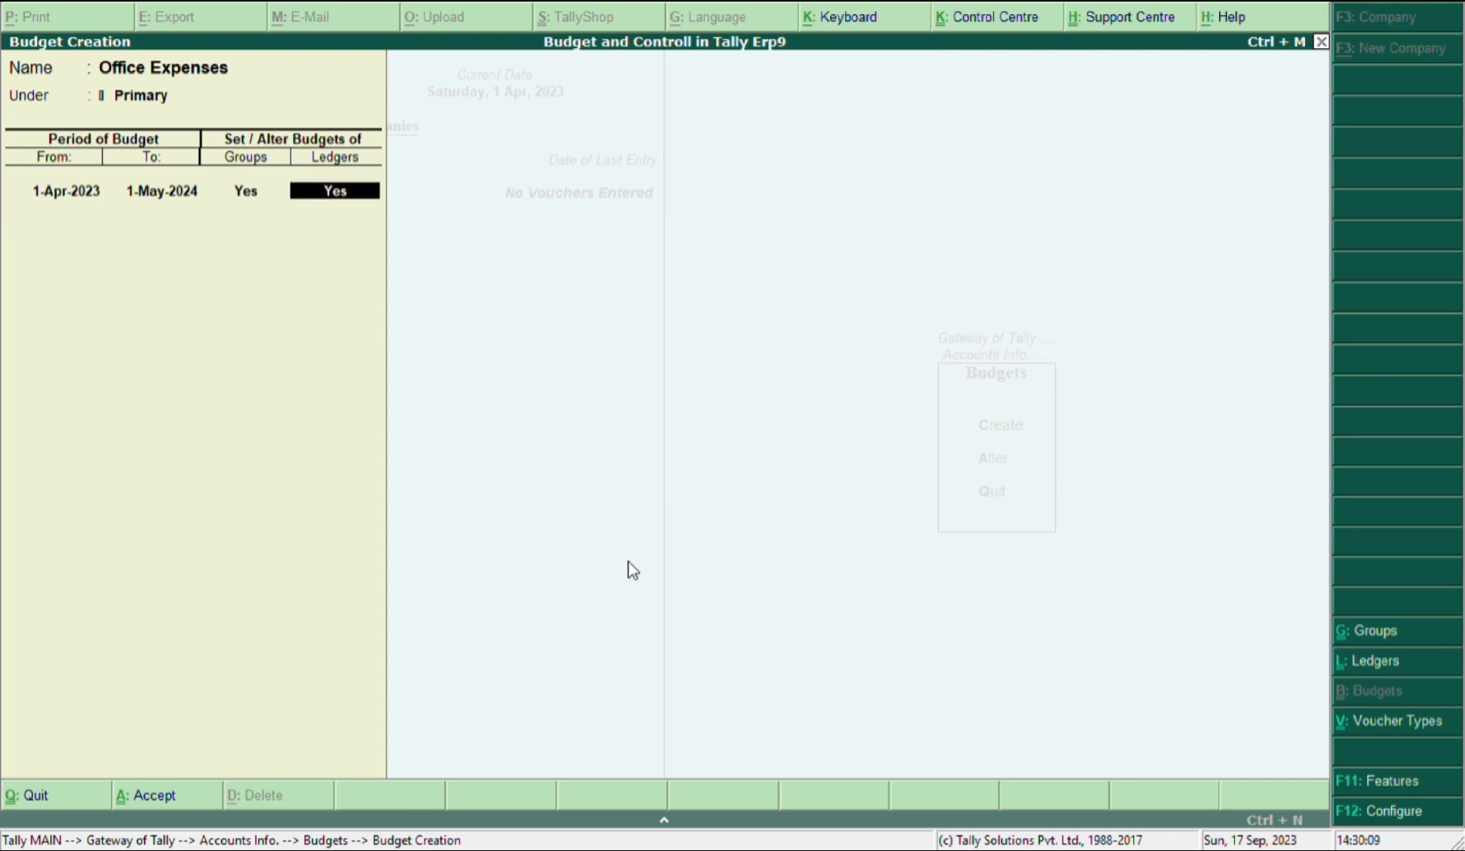
key("Return")
key("Return")
key("Return")
key("Return")
key("Return")
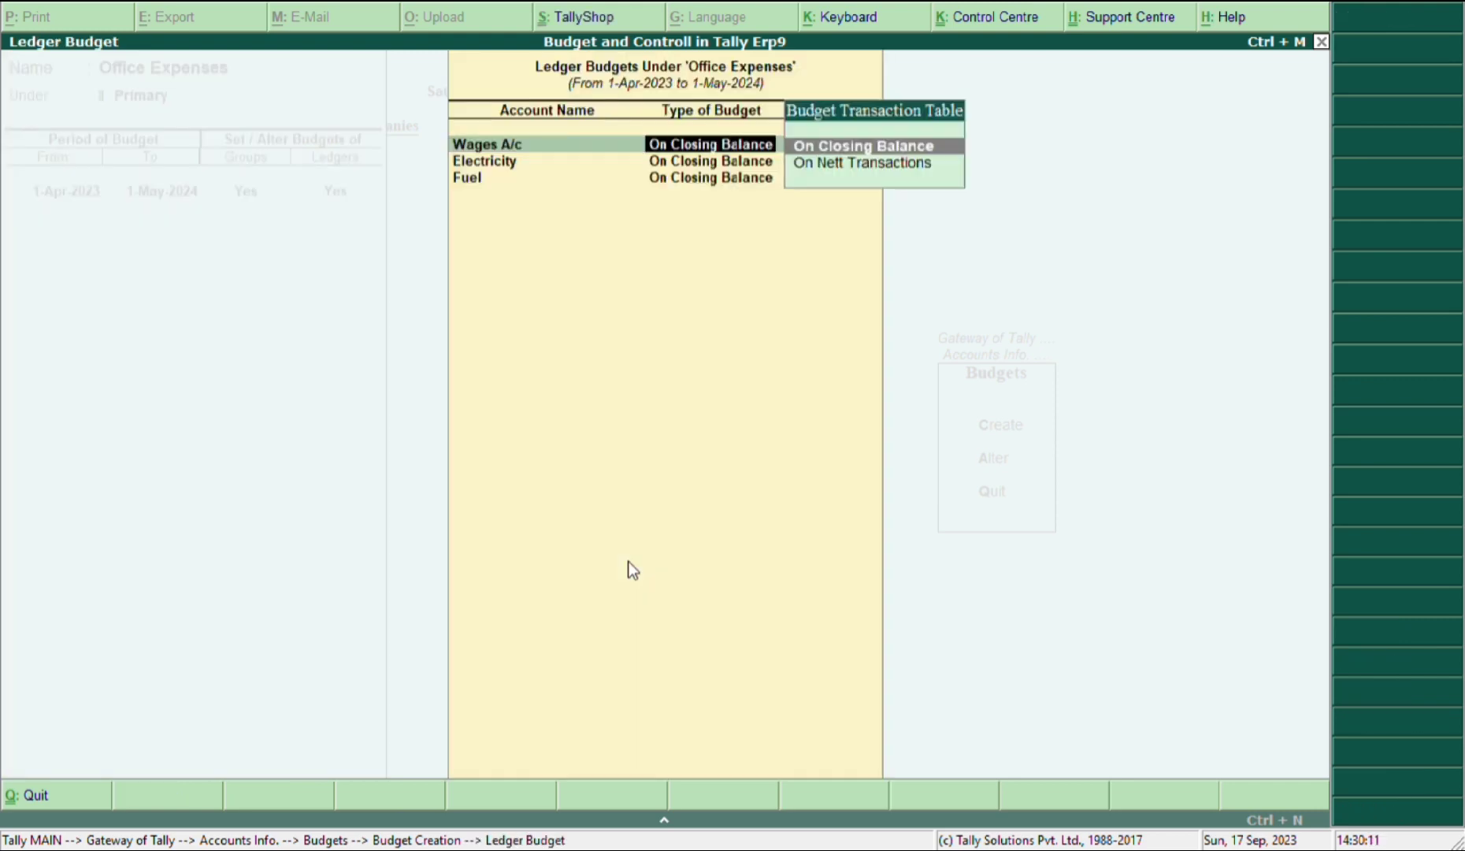
key("Return")
key("Return")
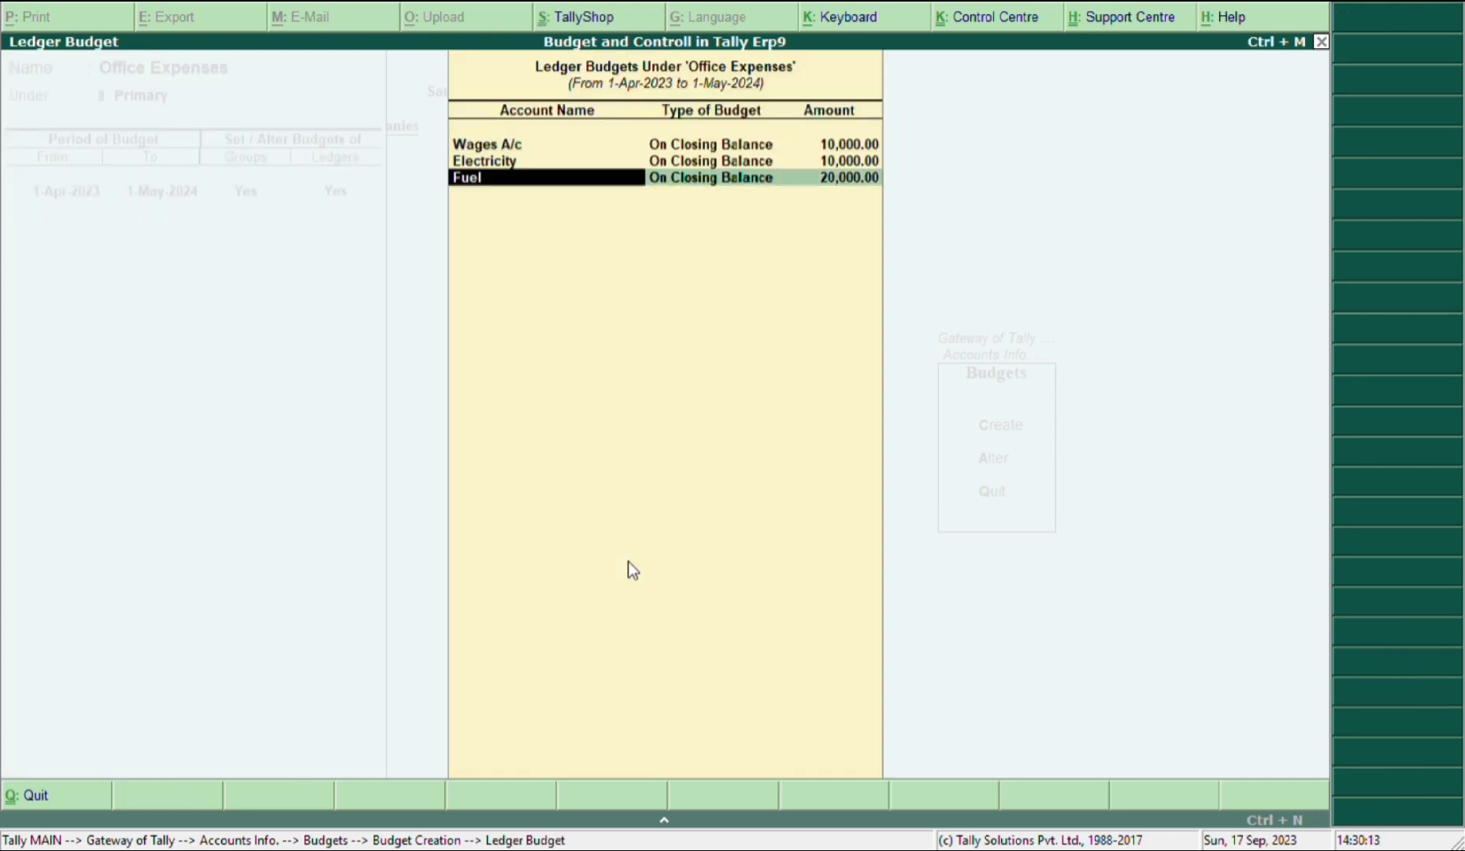
key("Return")
key("Return")
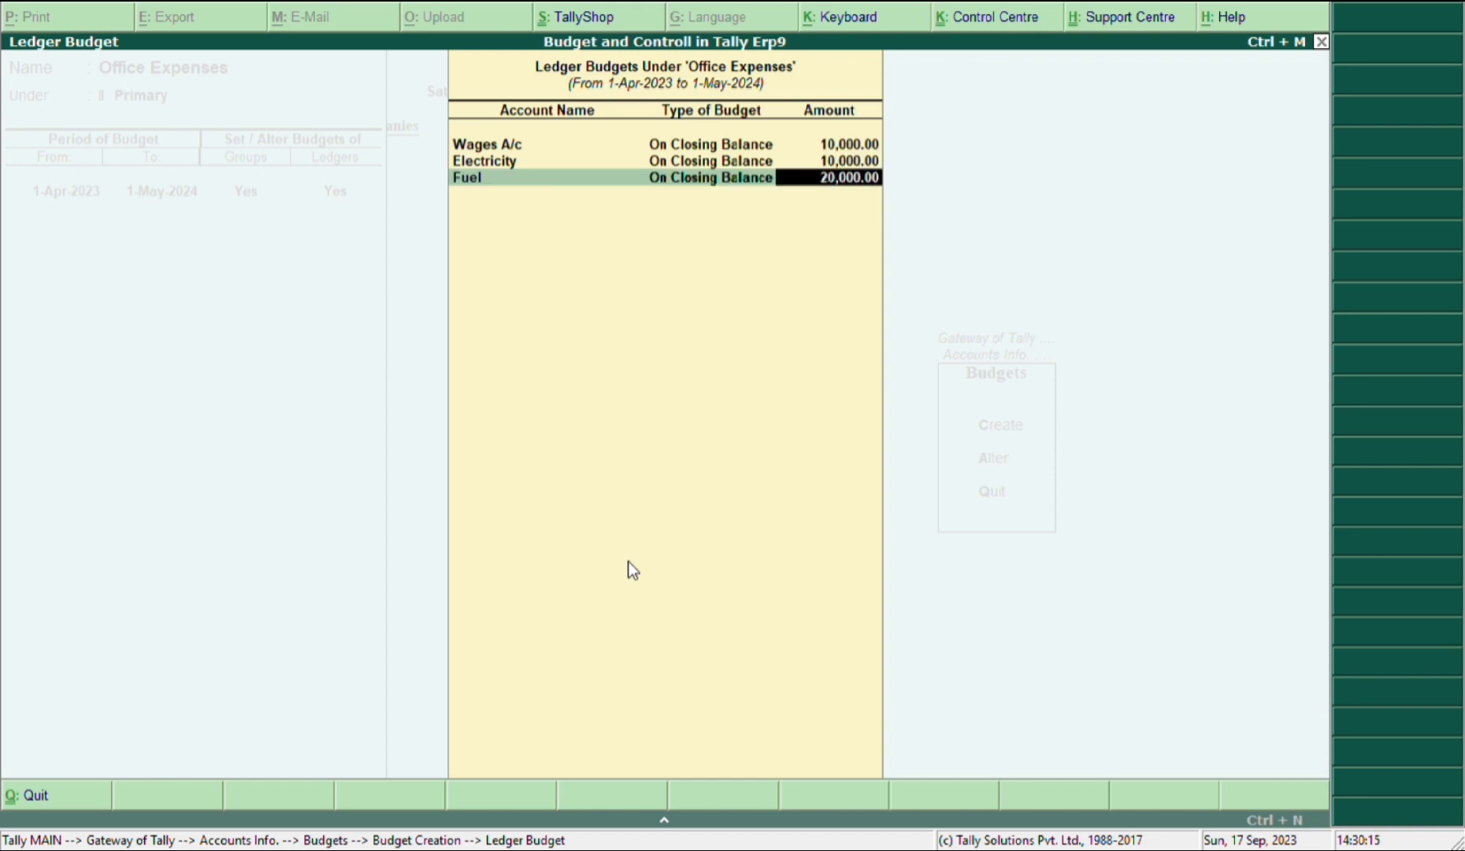
key("Return")
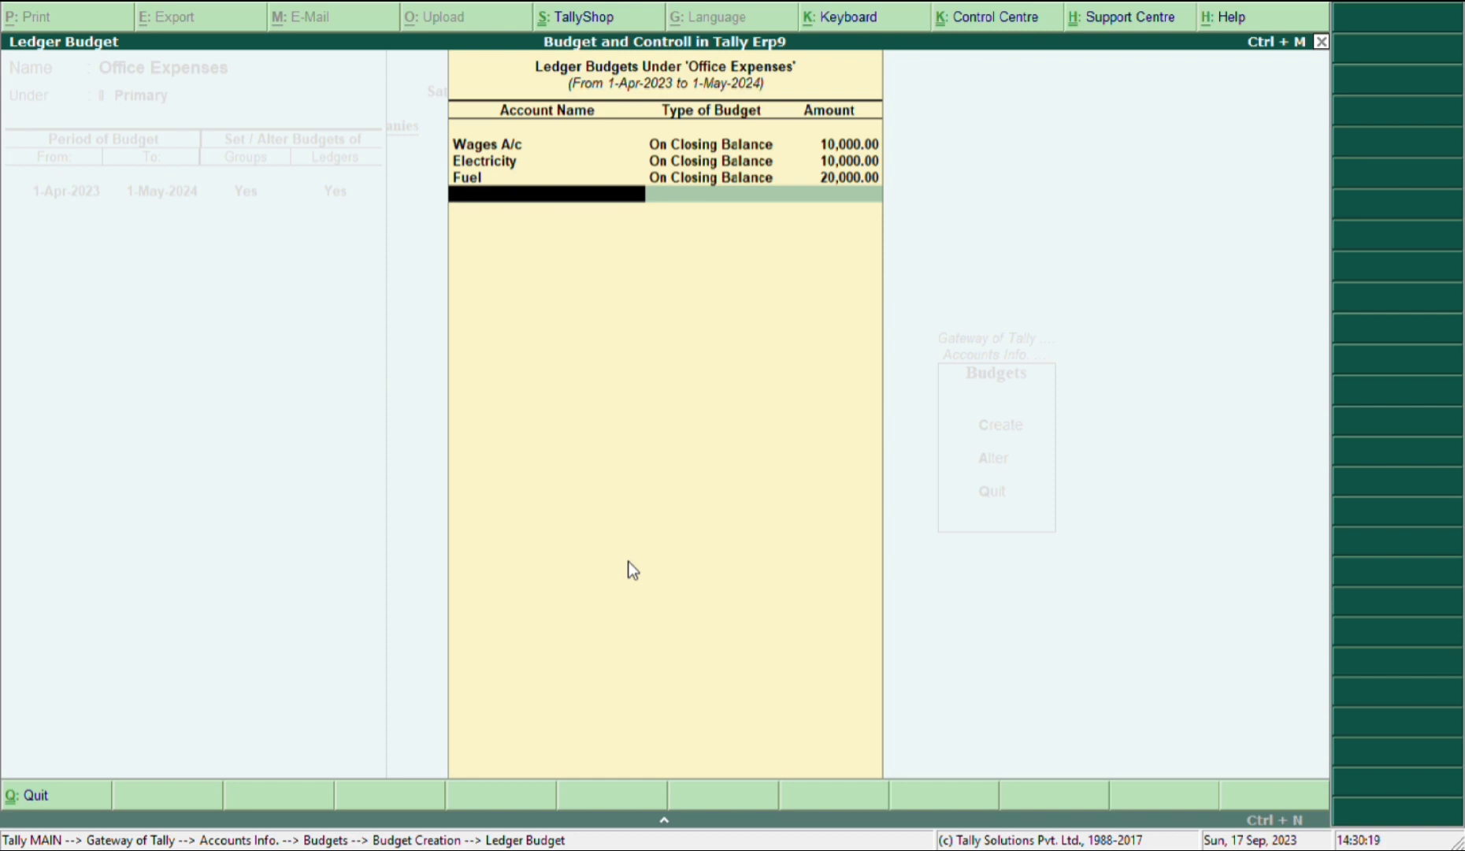
Add a ledger budget for Salary A/c, On Closing Balance, with an amount of 20,000
type("Sa")
key("Return")
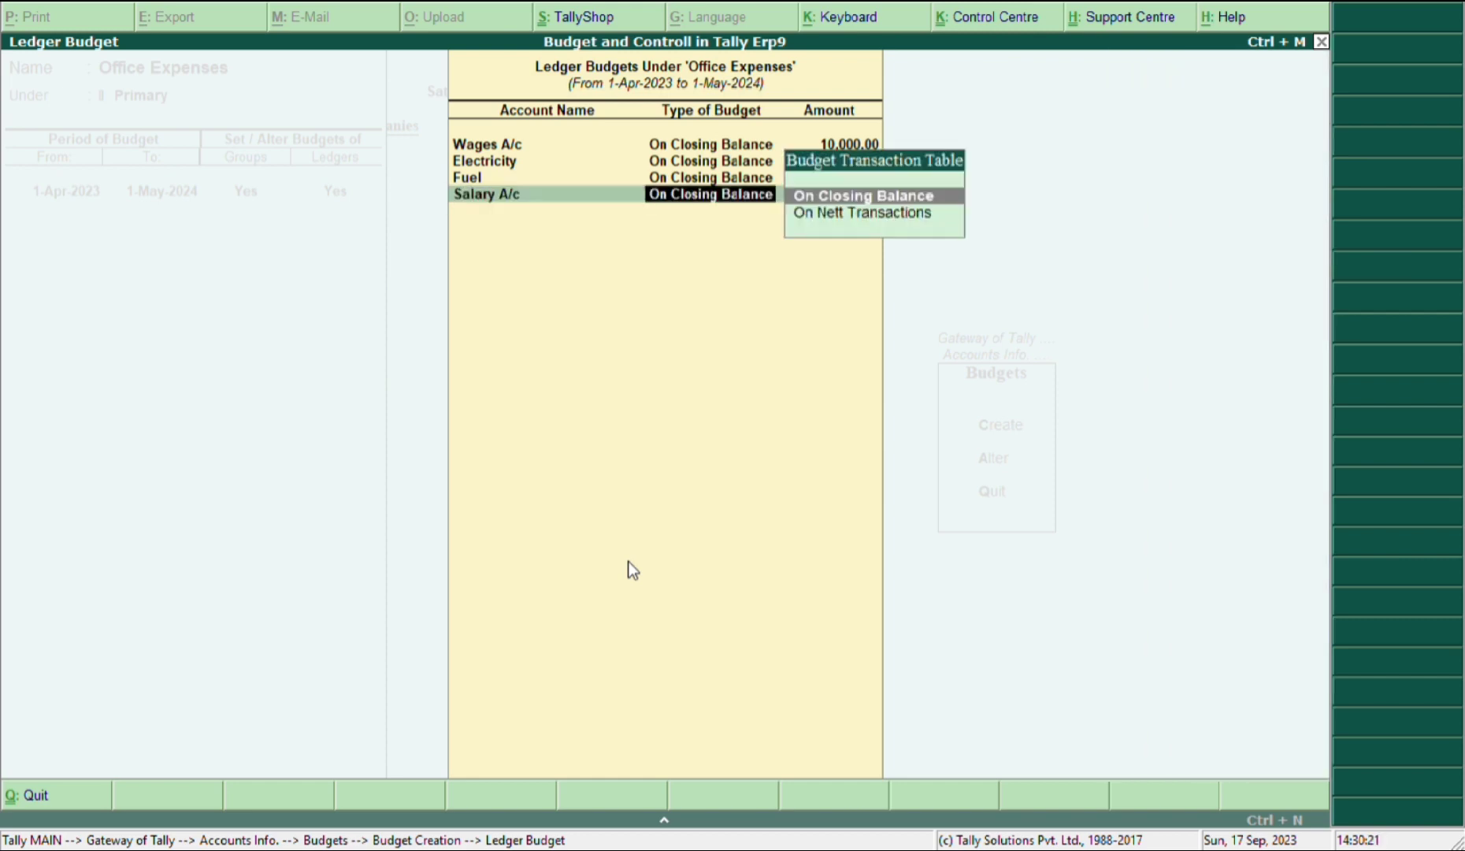
key("Return")
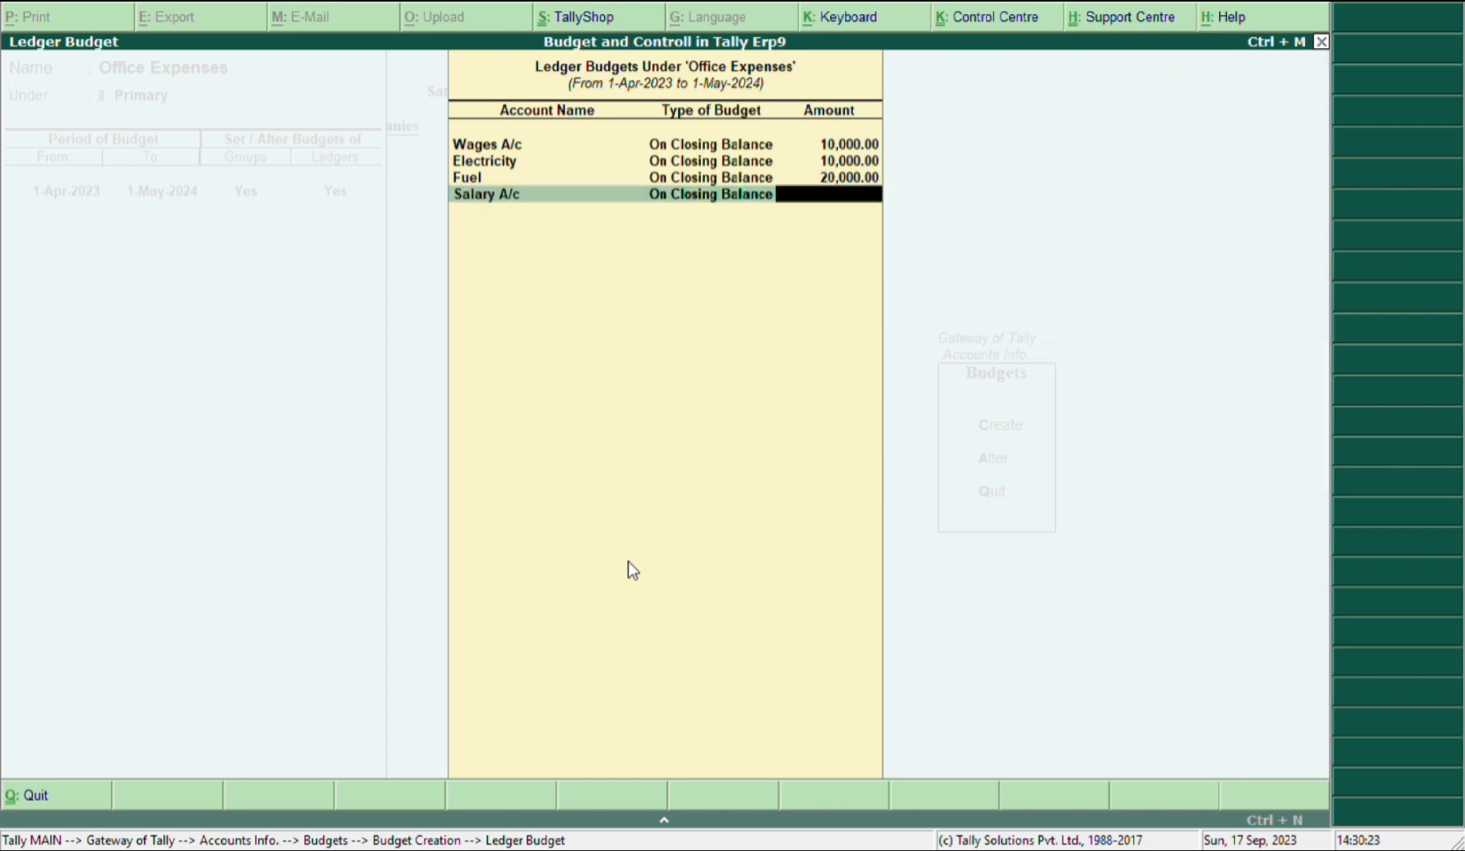
type("20000")
key("Return")
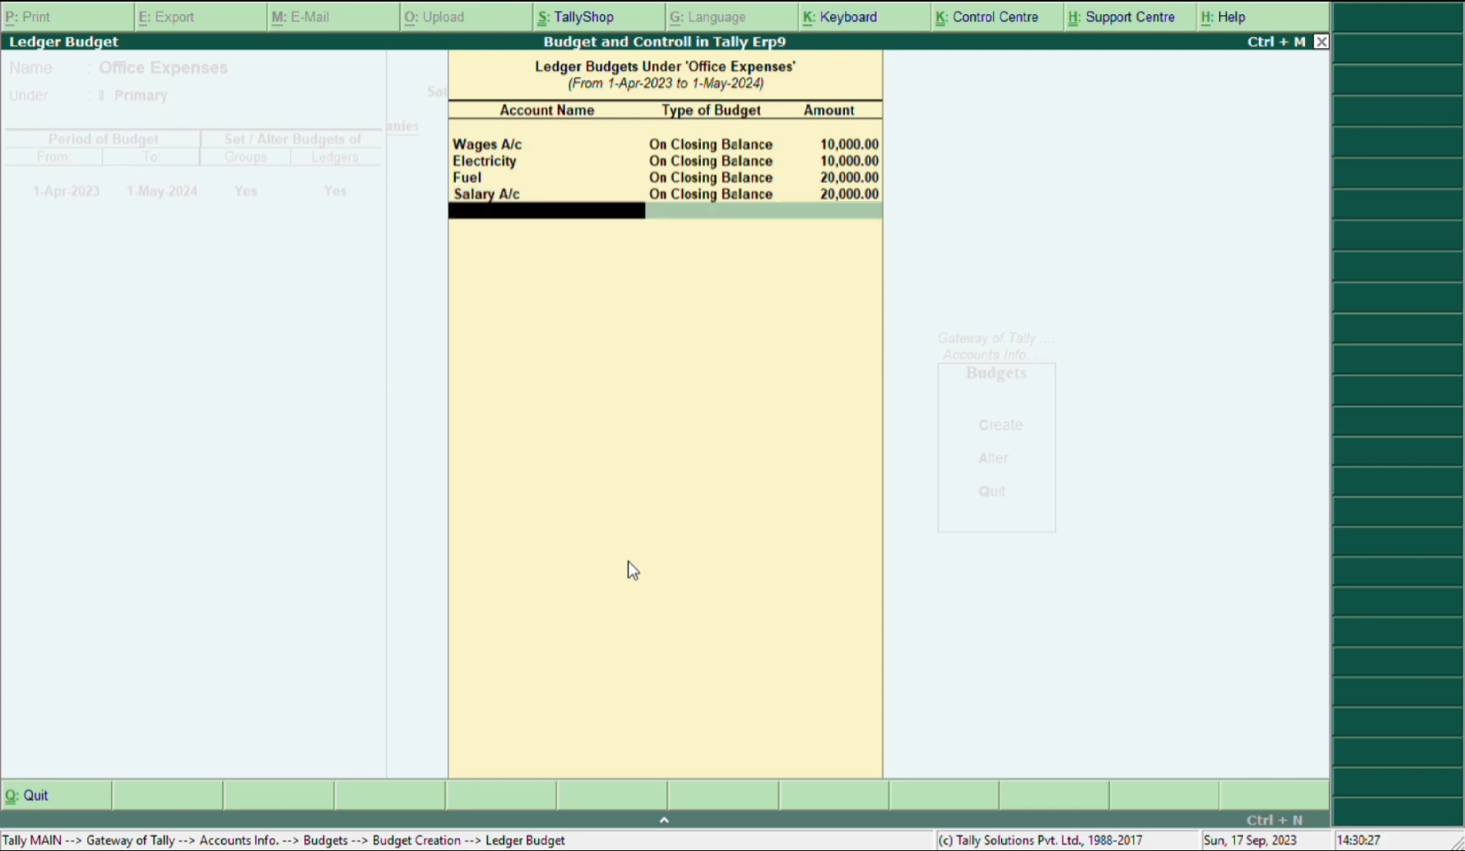
Add a ledger budget for Rental A/c, On Closing Balance, with an amount of 20,000
type("Re")
key("Return")
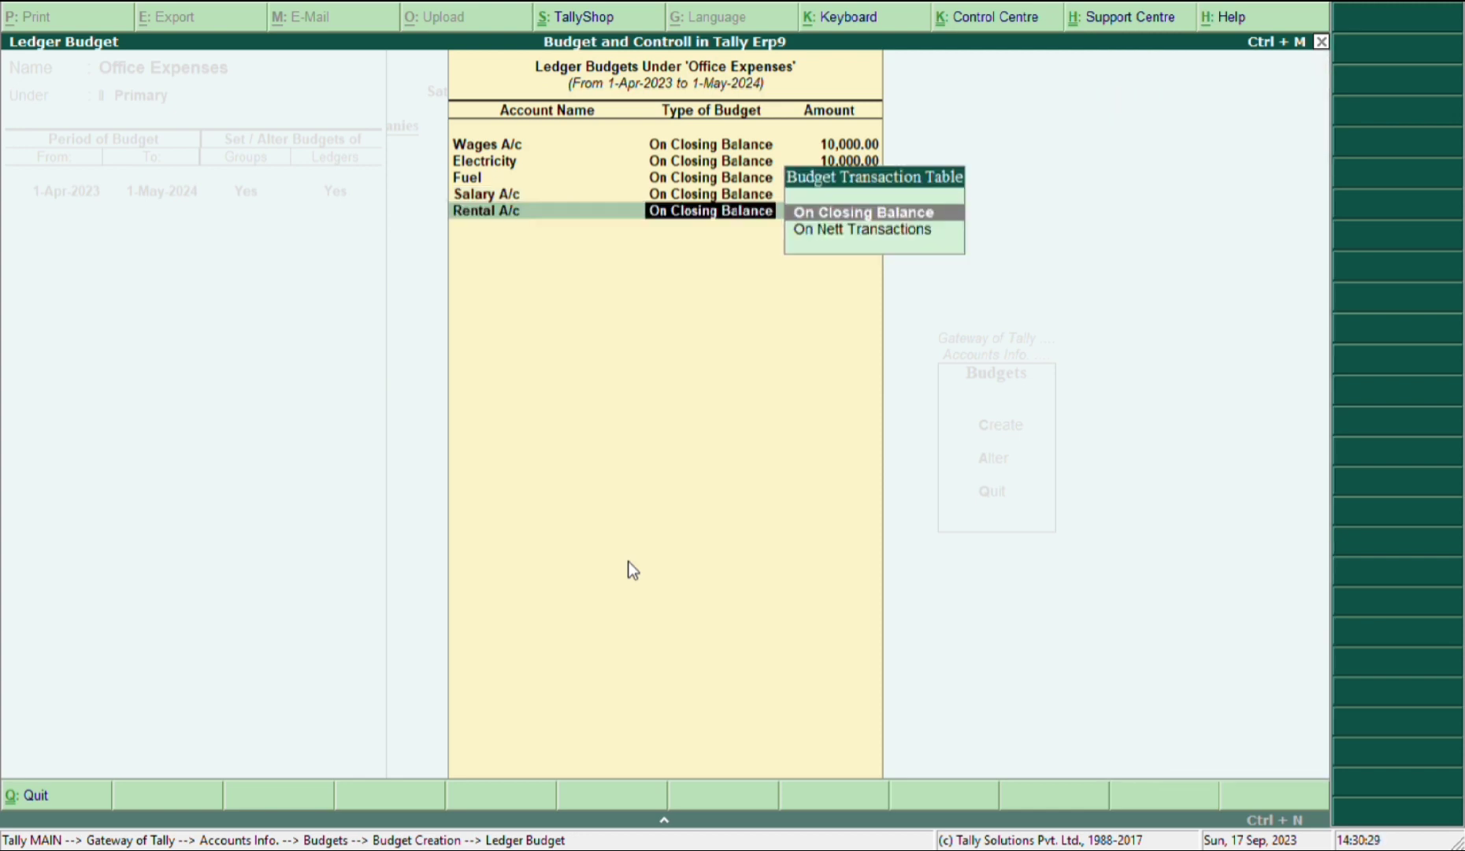
key("Return")
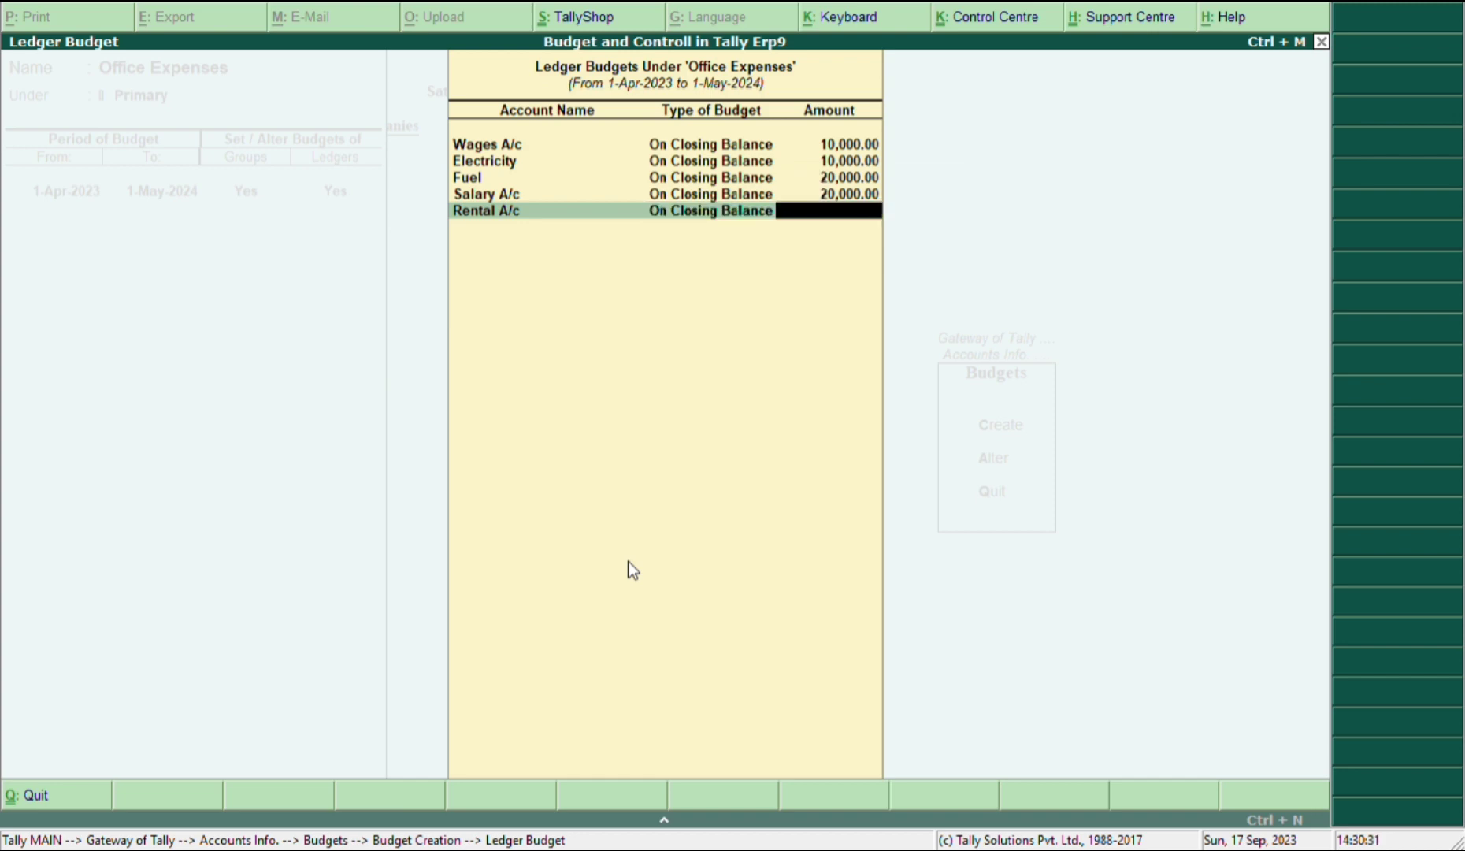
type("20000")
key("Return")
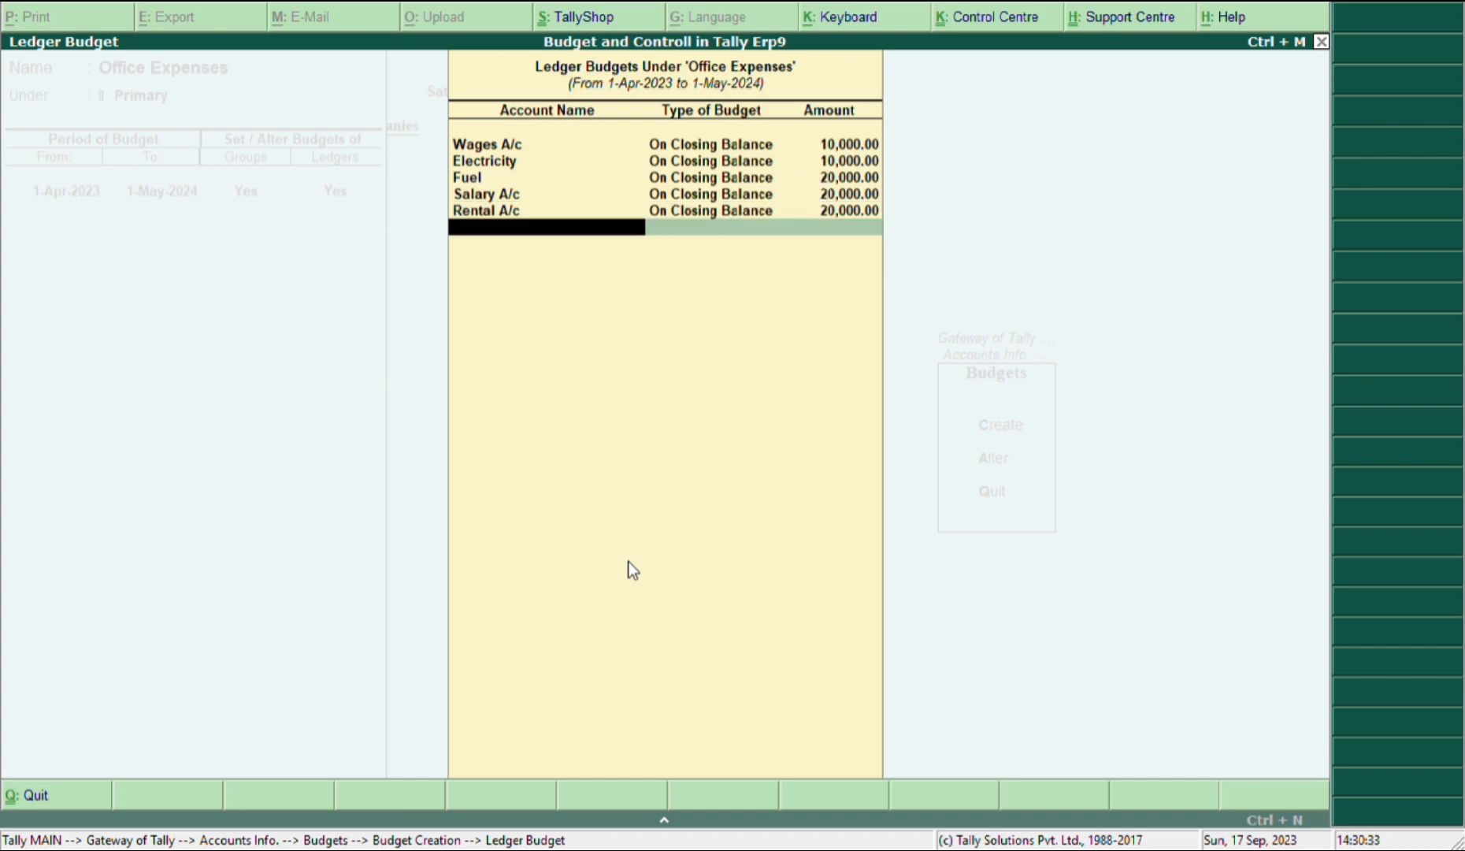
Add a ledger budget for Advertisement A/c, On Closing Balance, with an amount of 20,000
type("Ad")
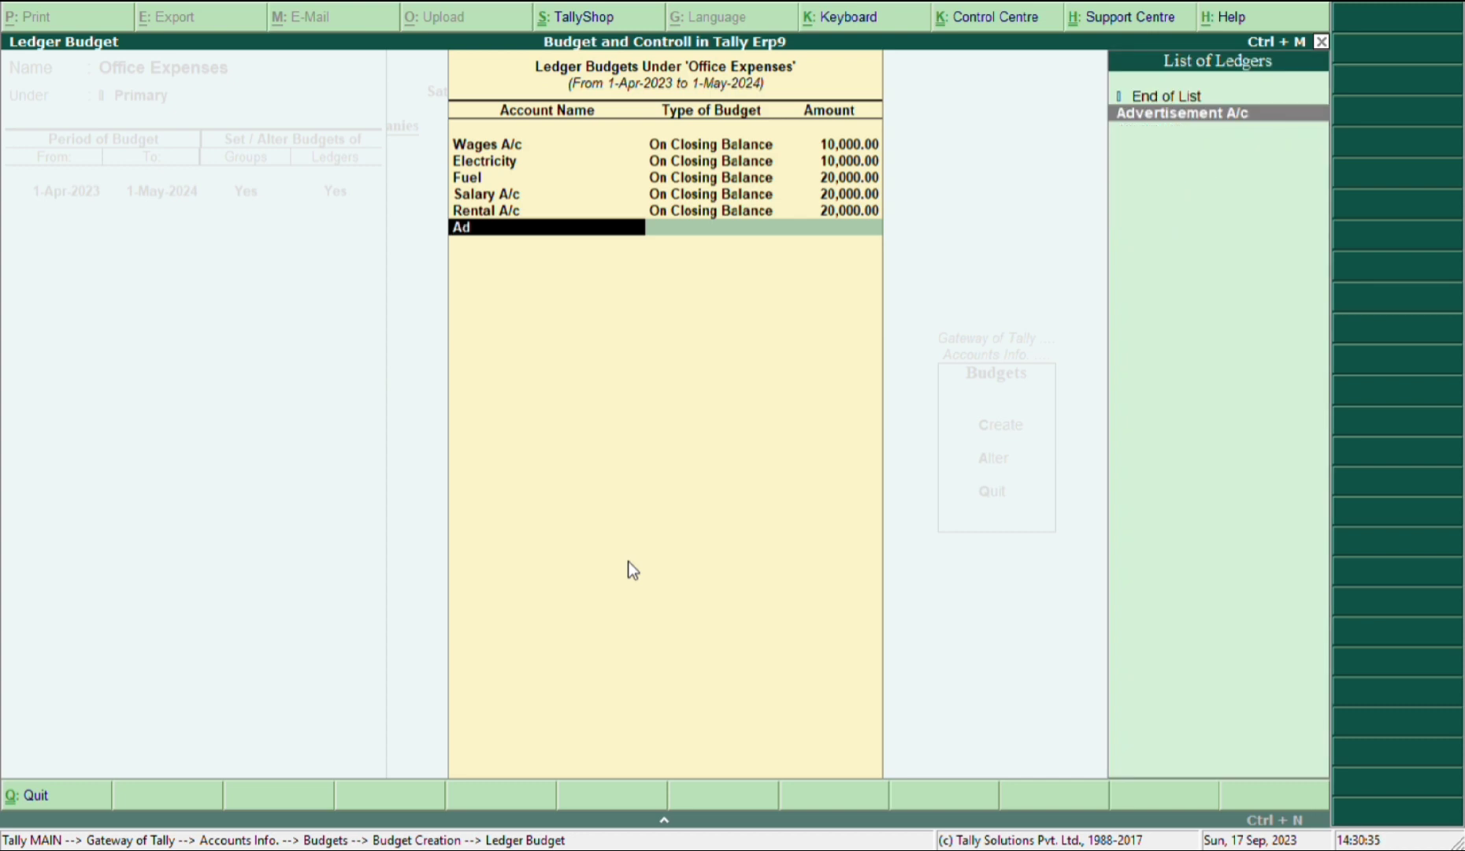
key("Return")
key("Return")
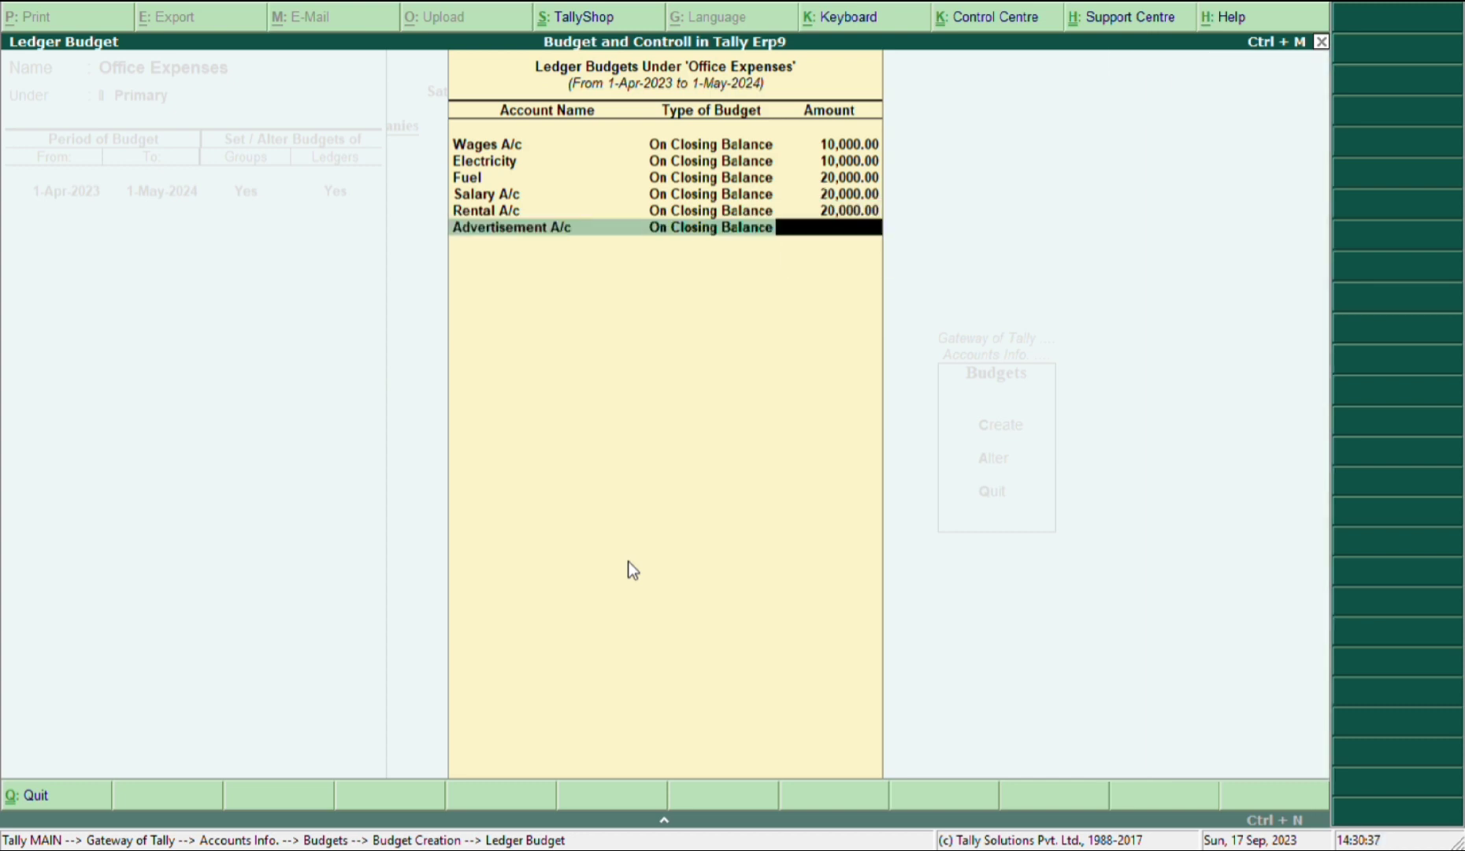
type("20000")
key("Return")
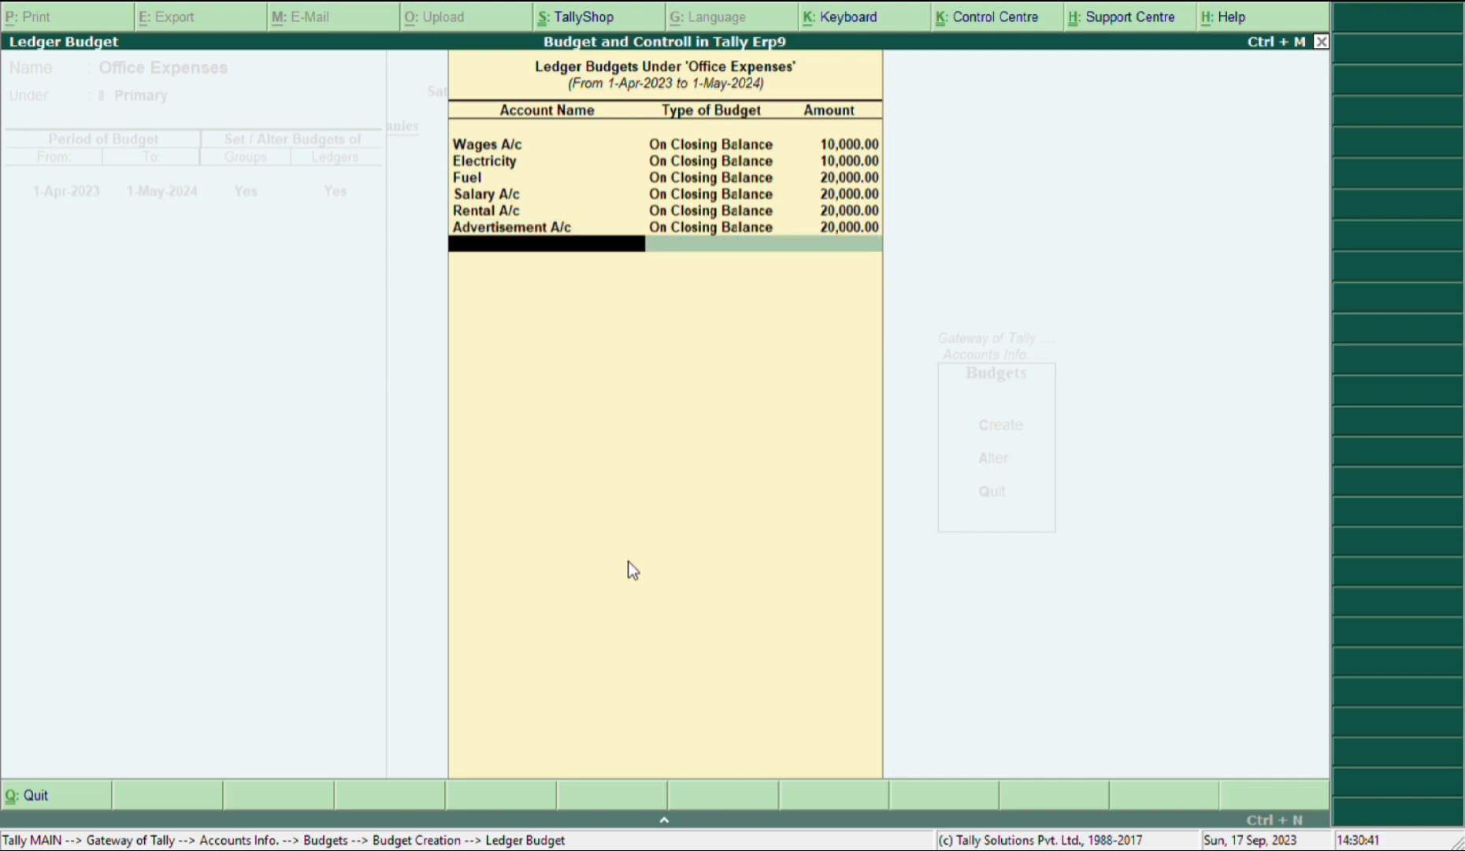
Save the Office Expenses budget with its ledger budgets and return to the Gateway of Tally
key("Return")
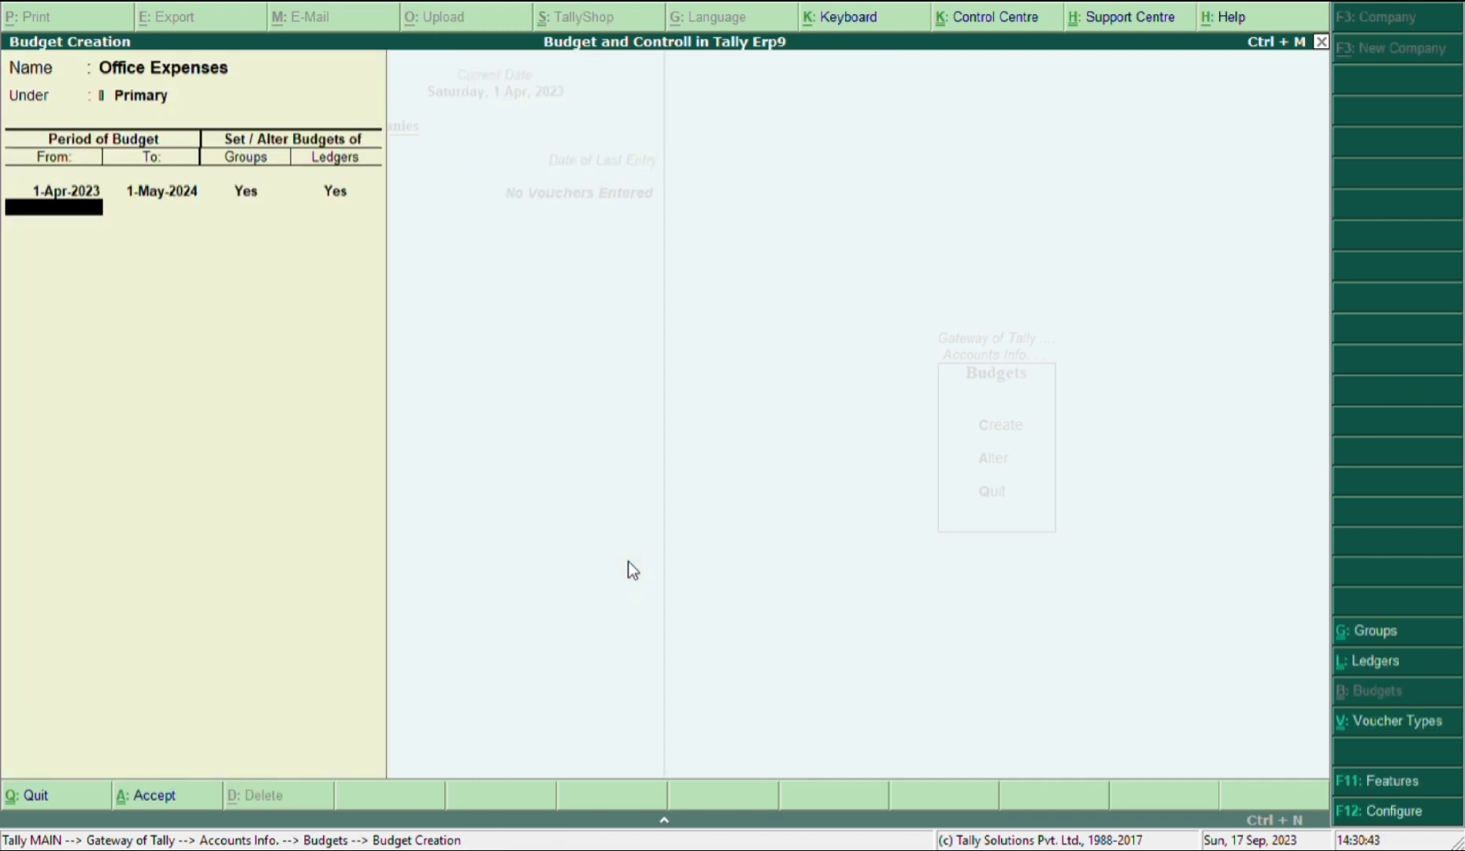
key("Return")
key("Return")
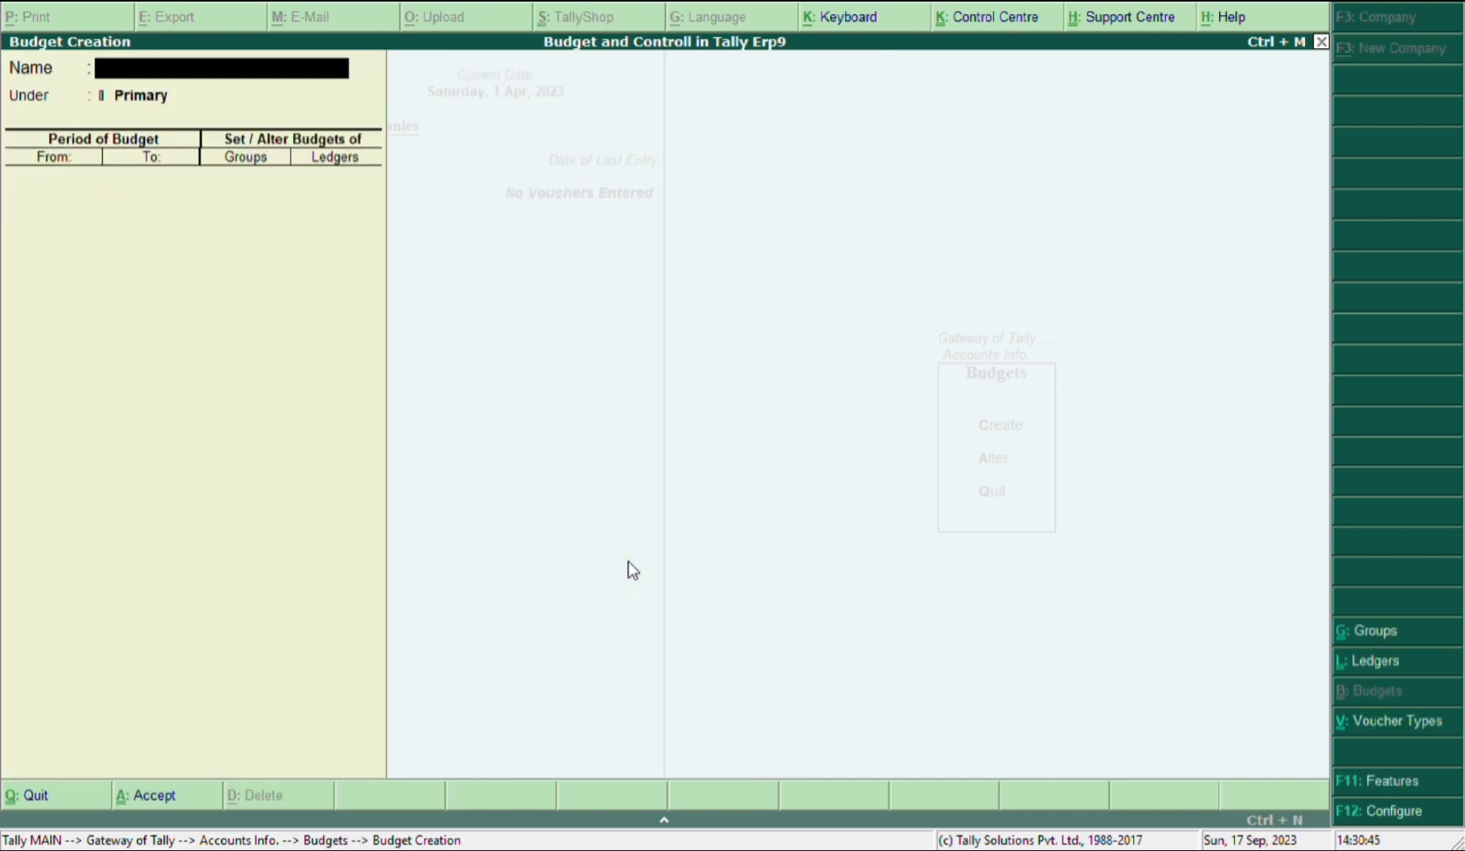
key("Escape")
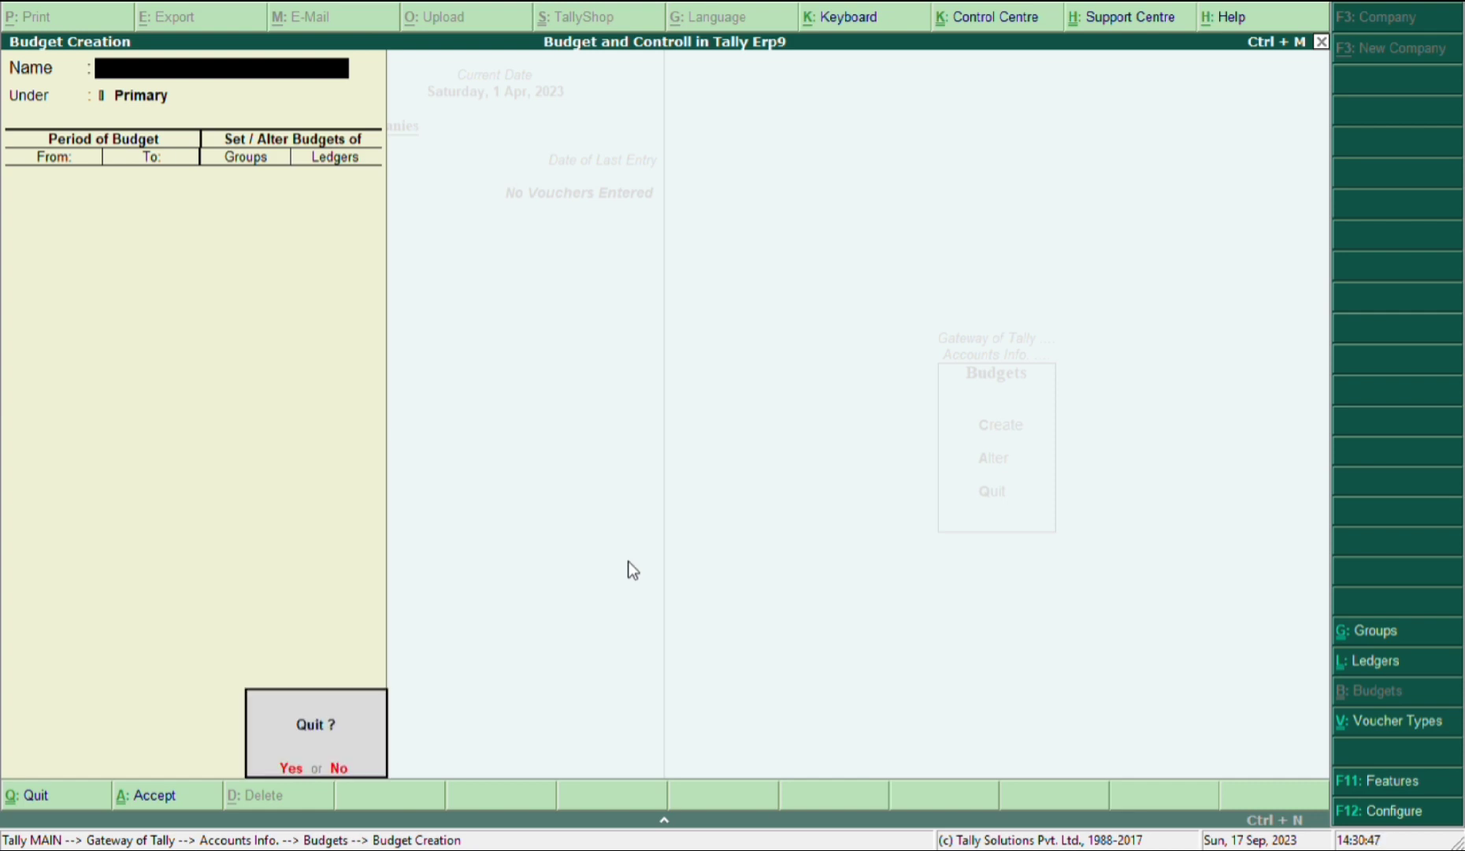
key("Return")
key("Escape")
key("Escape")
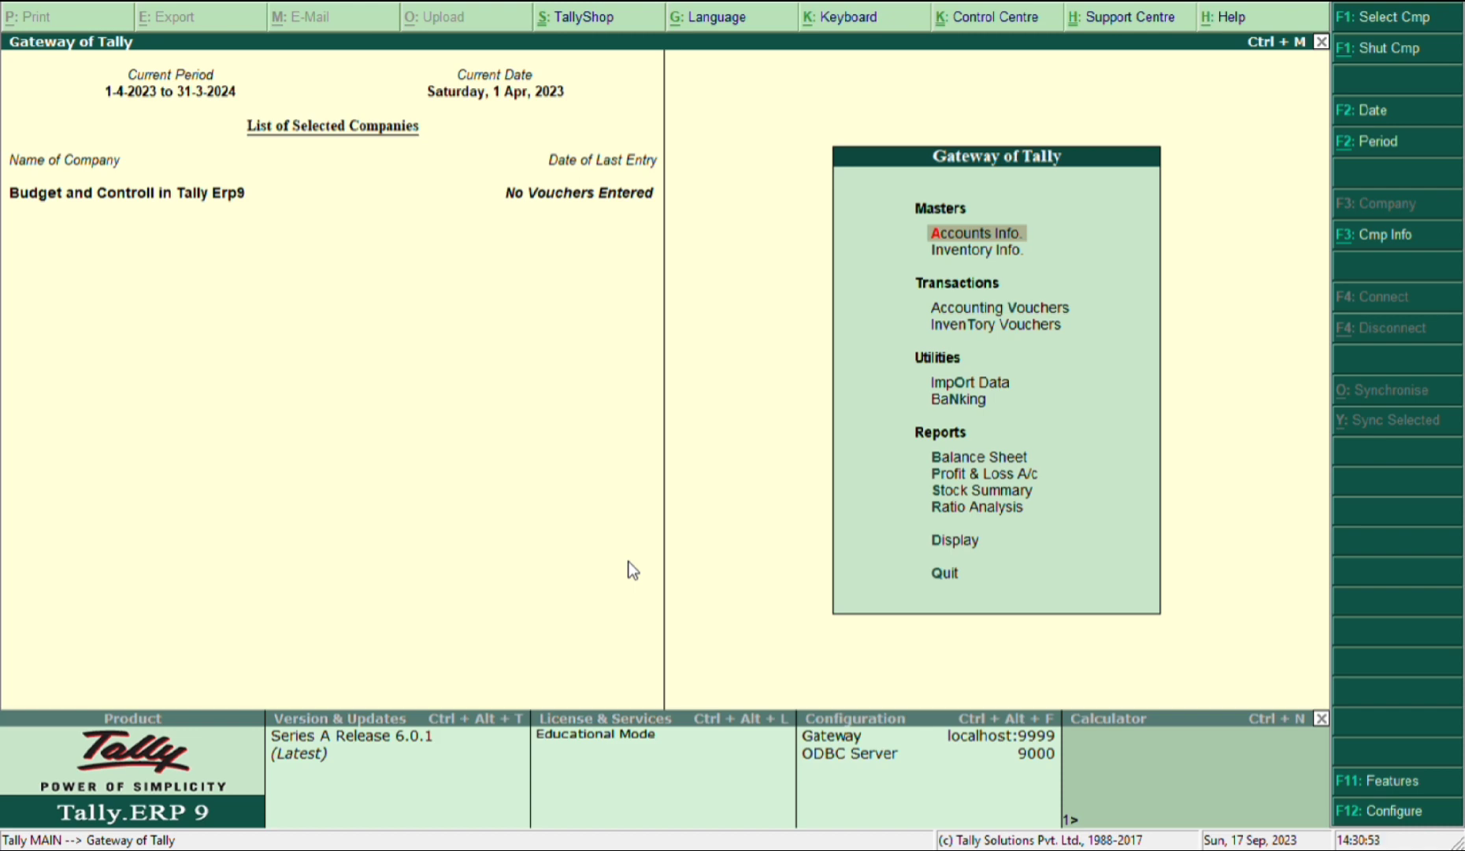
Start a Payment accounting voucher with Cash as the account
key("Down")
key("Down")
key("Down")
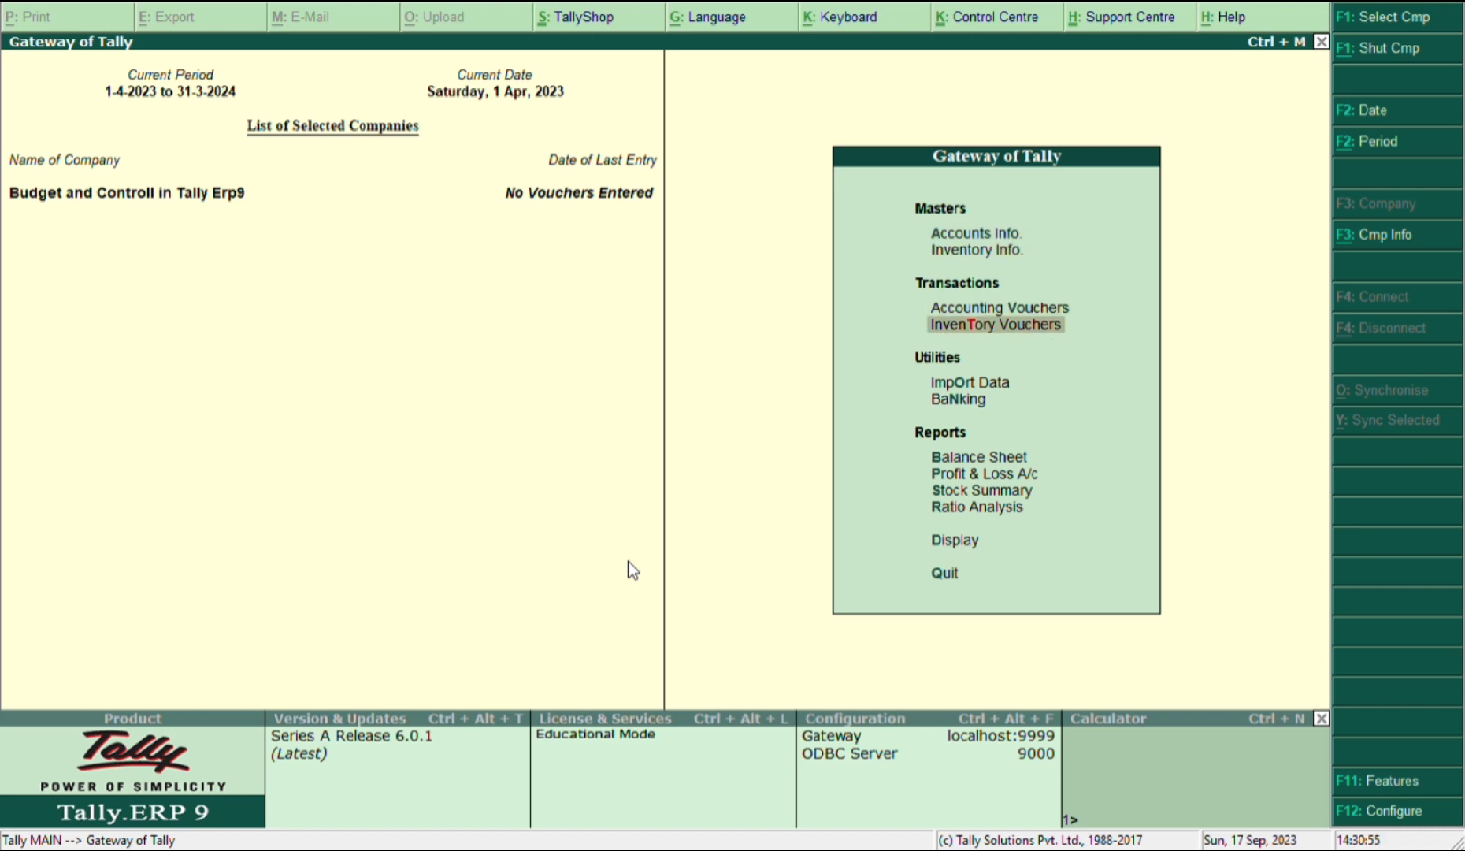
key("Up")
key("Return")
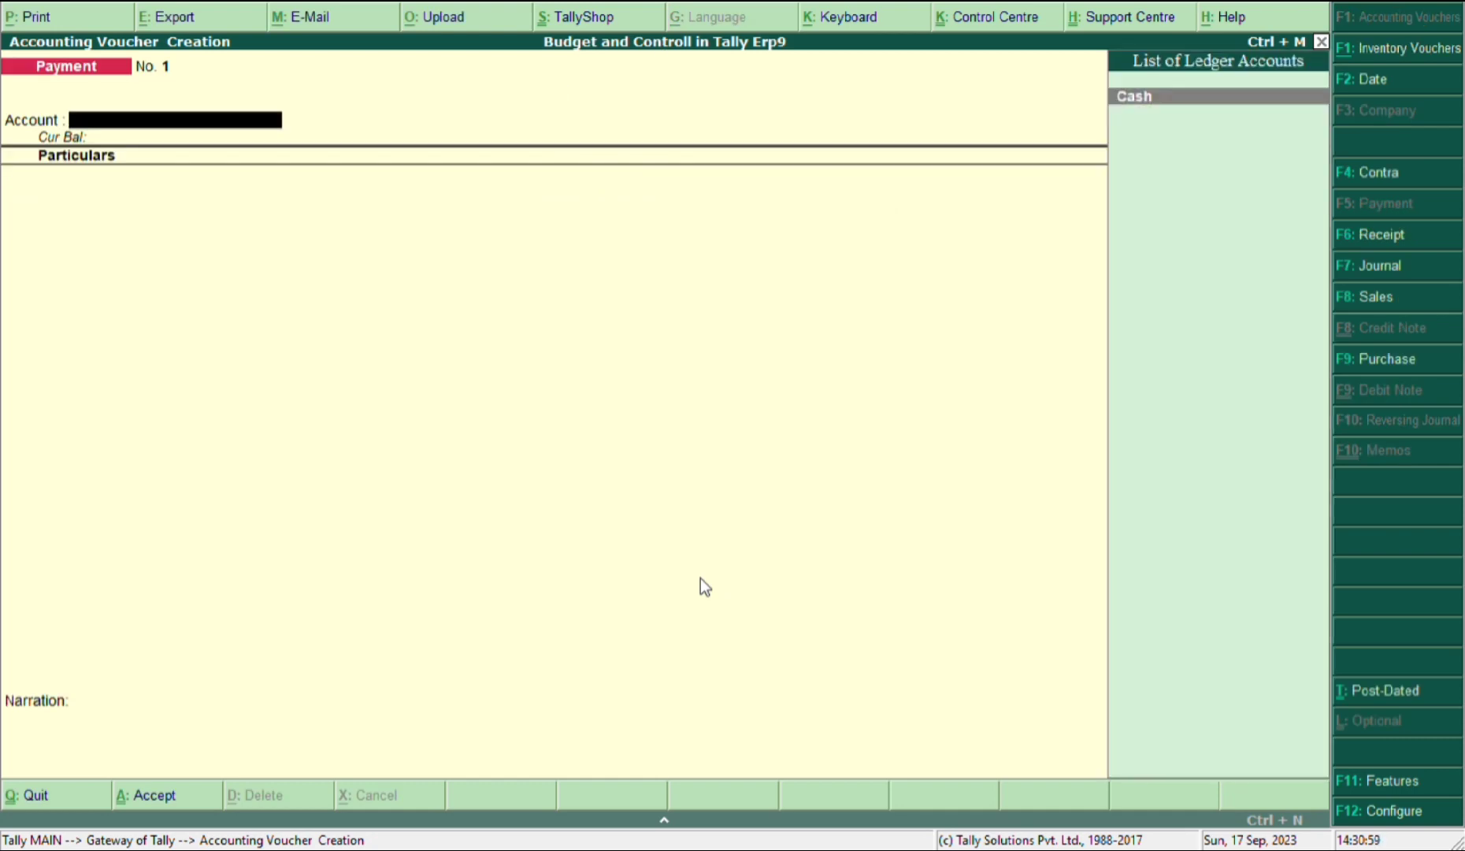
key("Return")
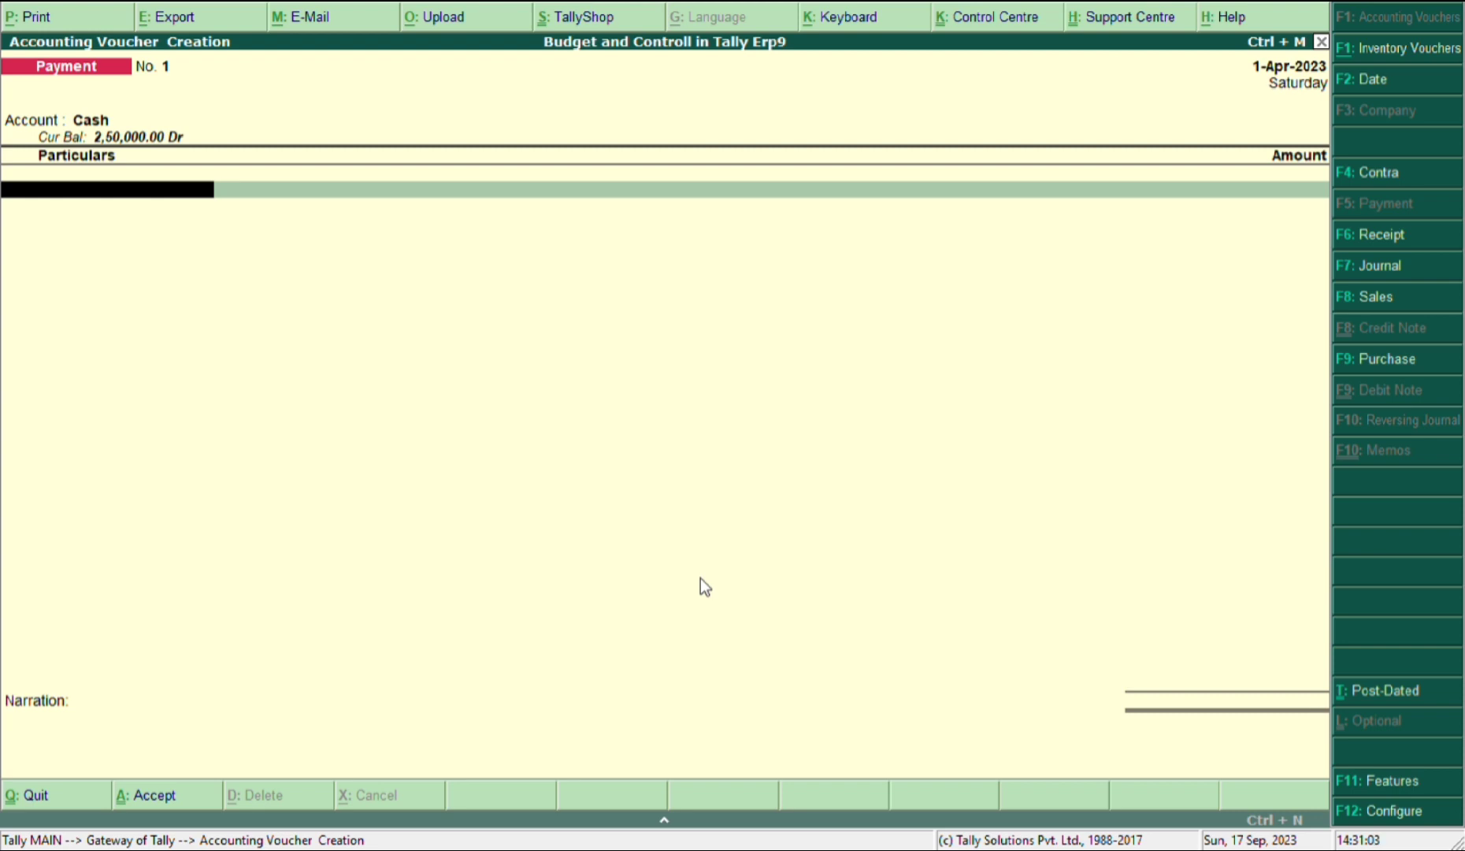
Enter Wages A/c in the payment voucher with an amount of 10,500
type("Wa")
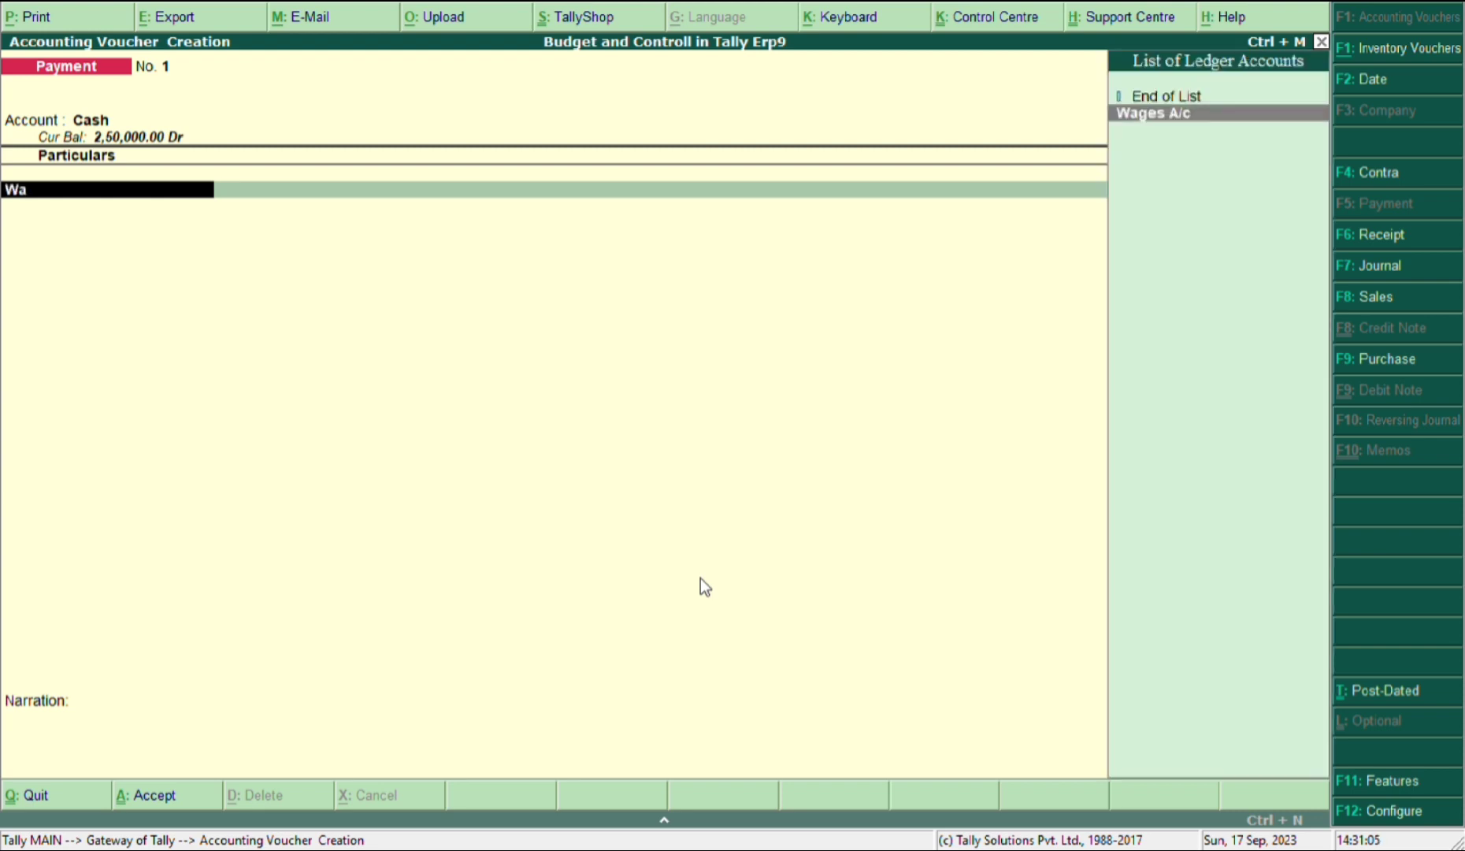
key("Return")
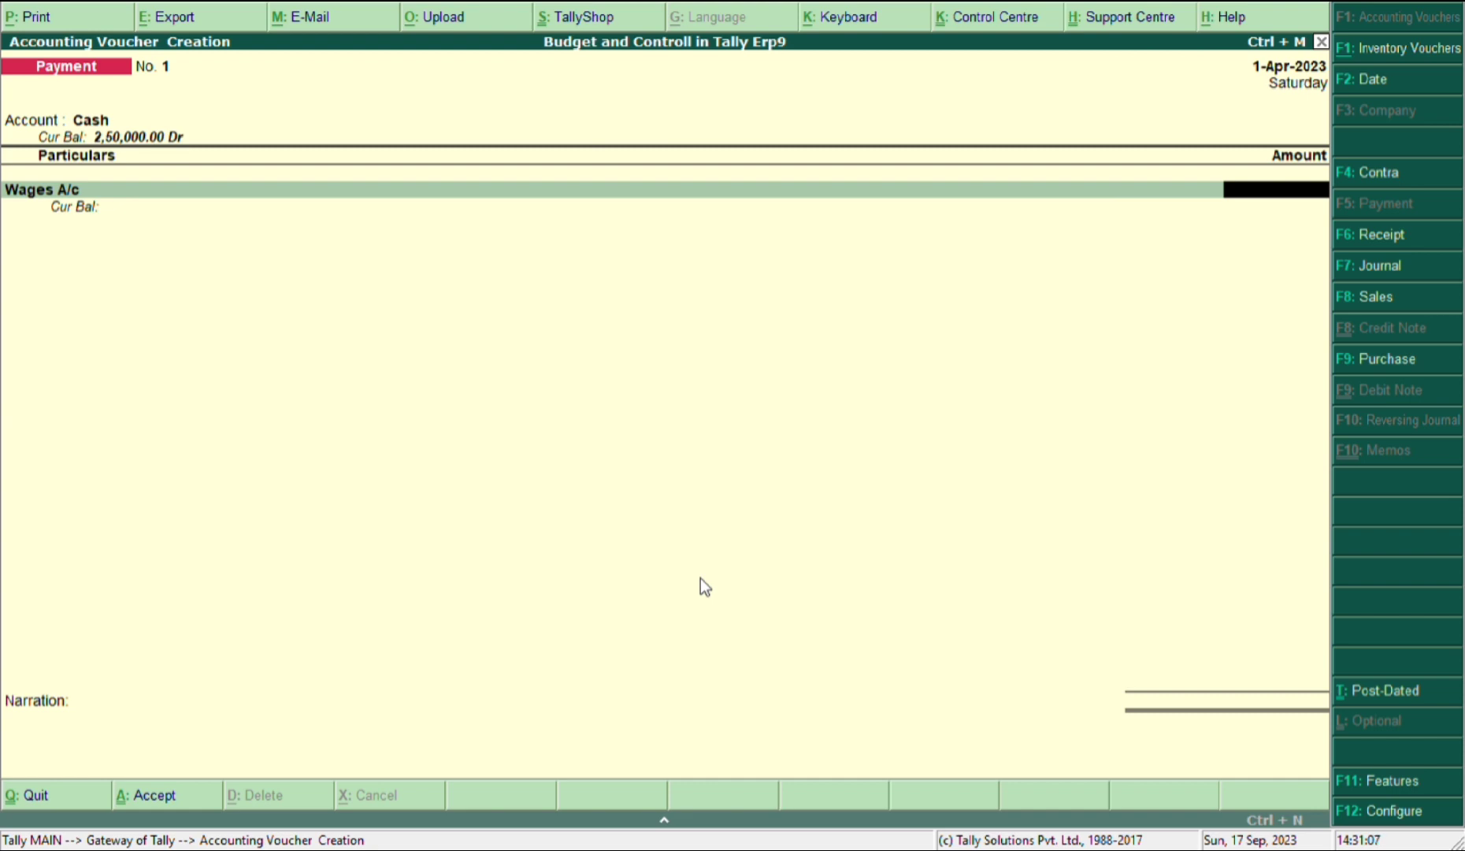
type("105000")
key("BackSpace")
key("Return")
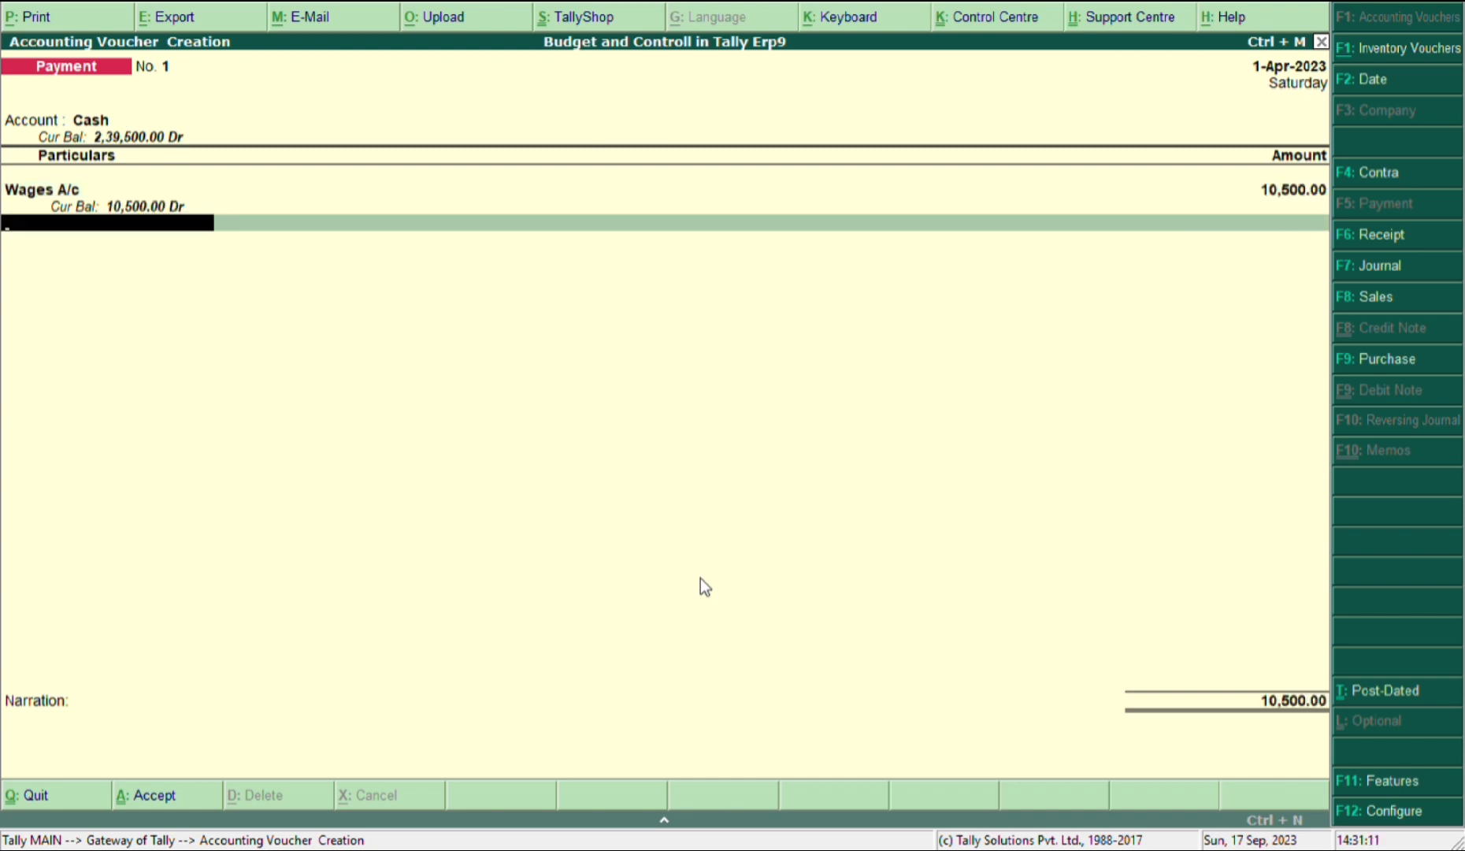
Enter Electricity in the payment voucher with an amount of 9,500
type("El")
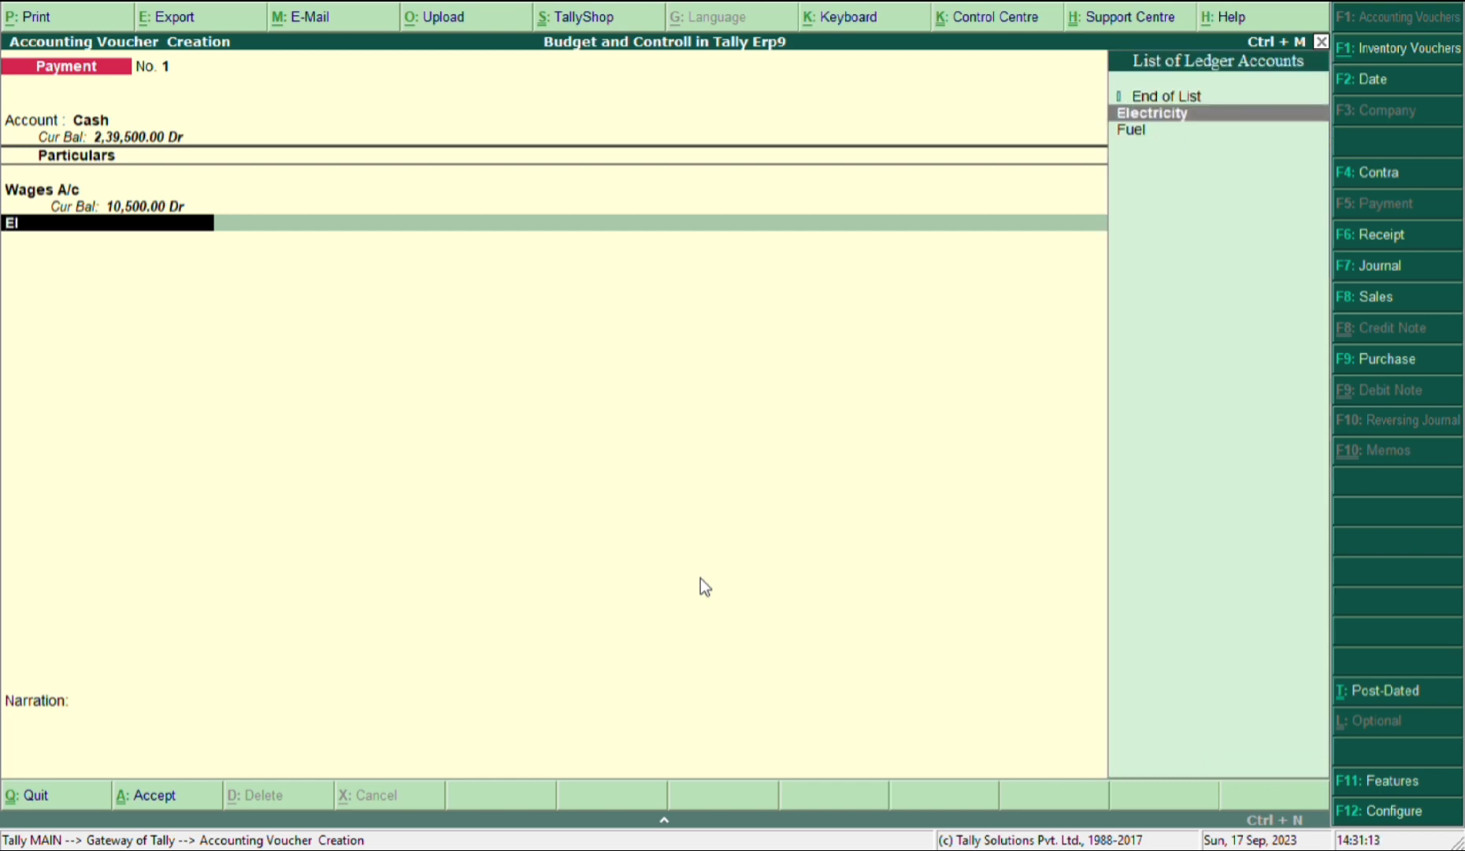
key("Return")
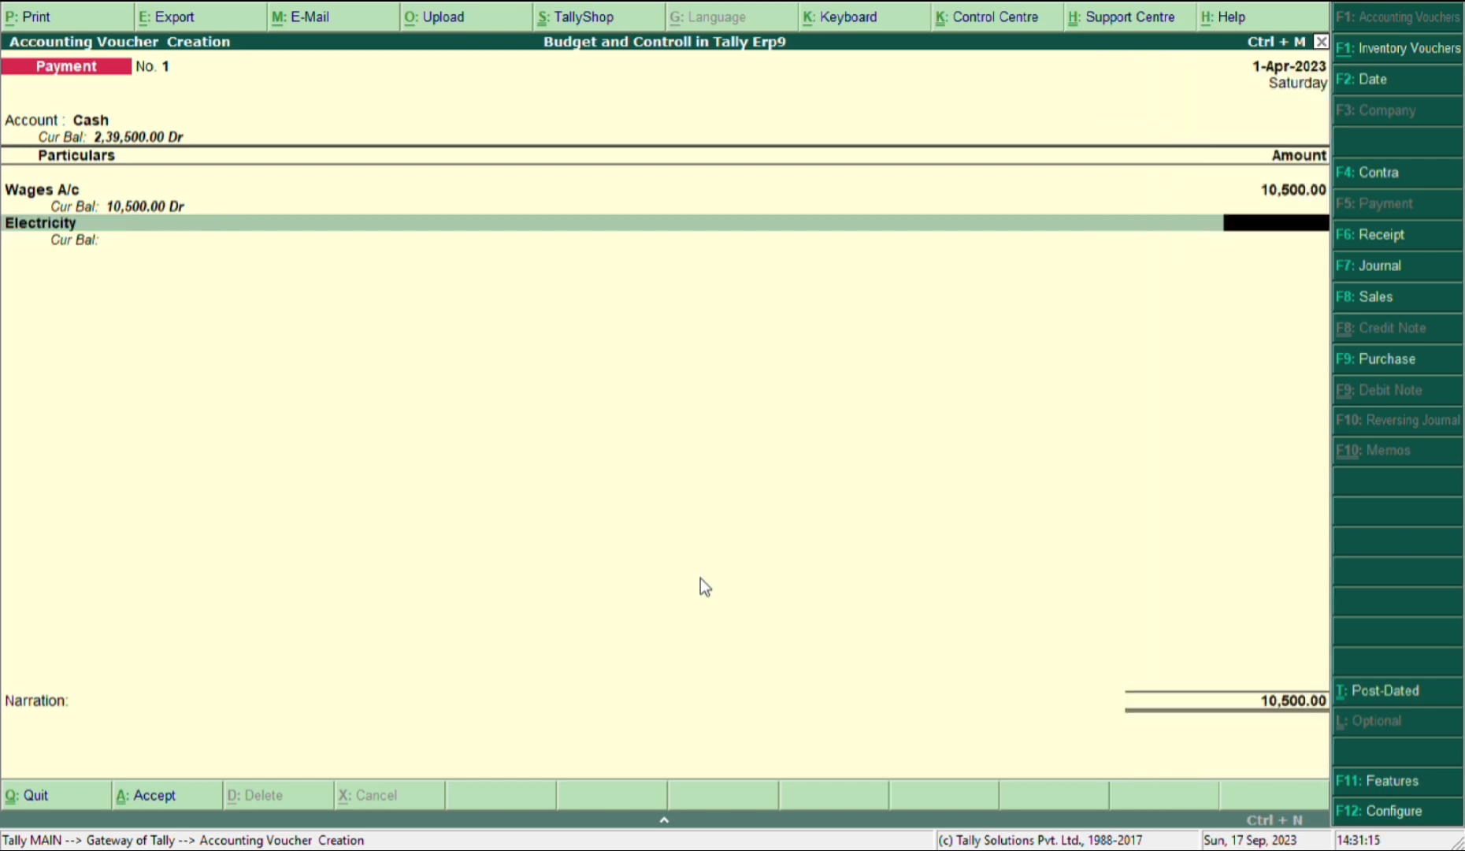
type("9500")
key("Return")
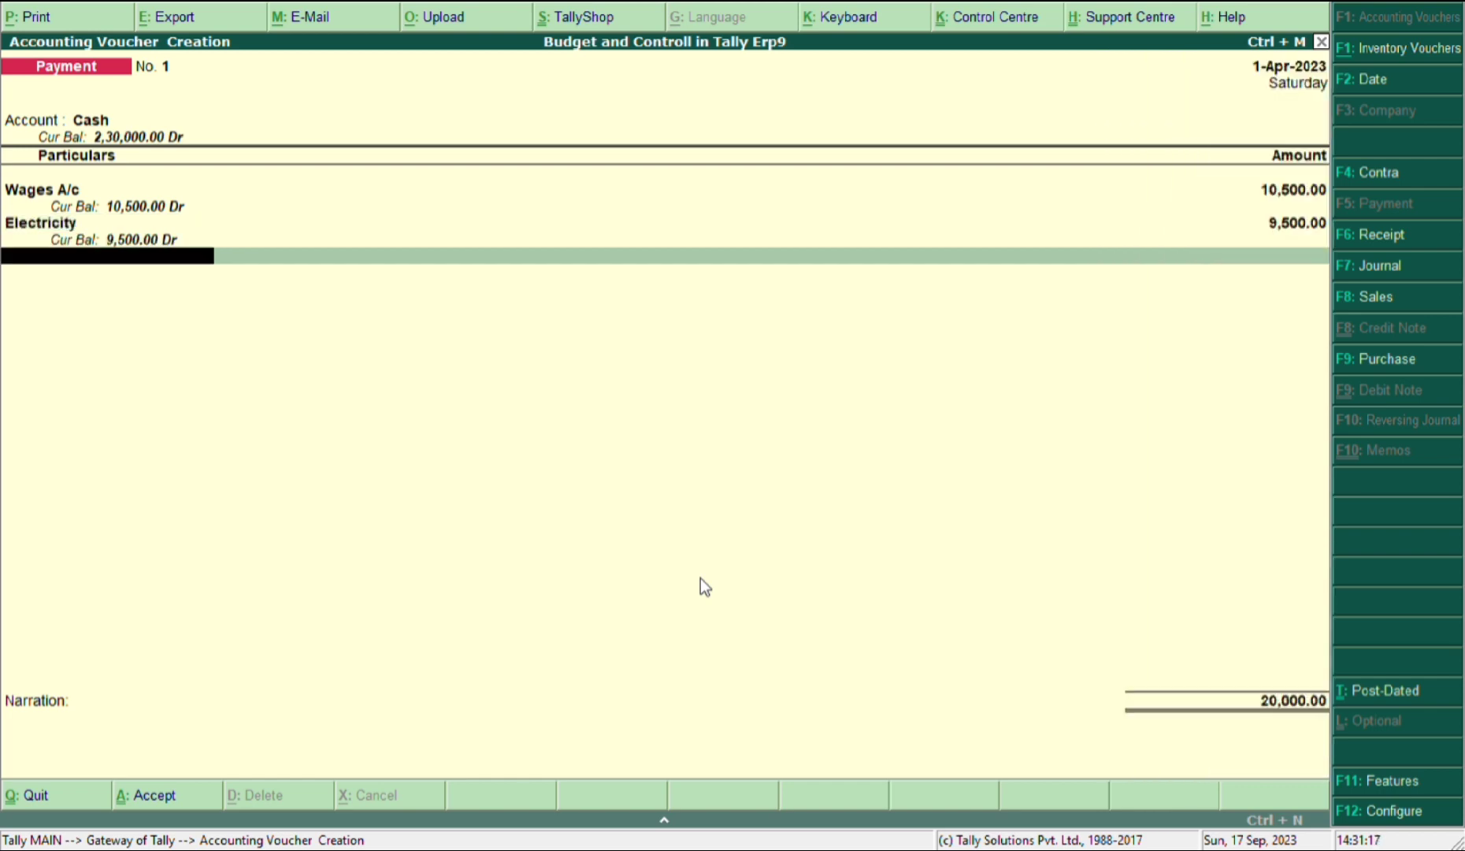
Enter Fuel in the payment voucher with an amount of 20,500
type("F")
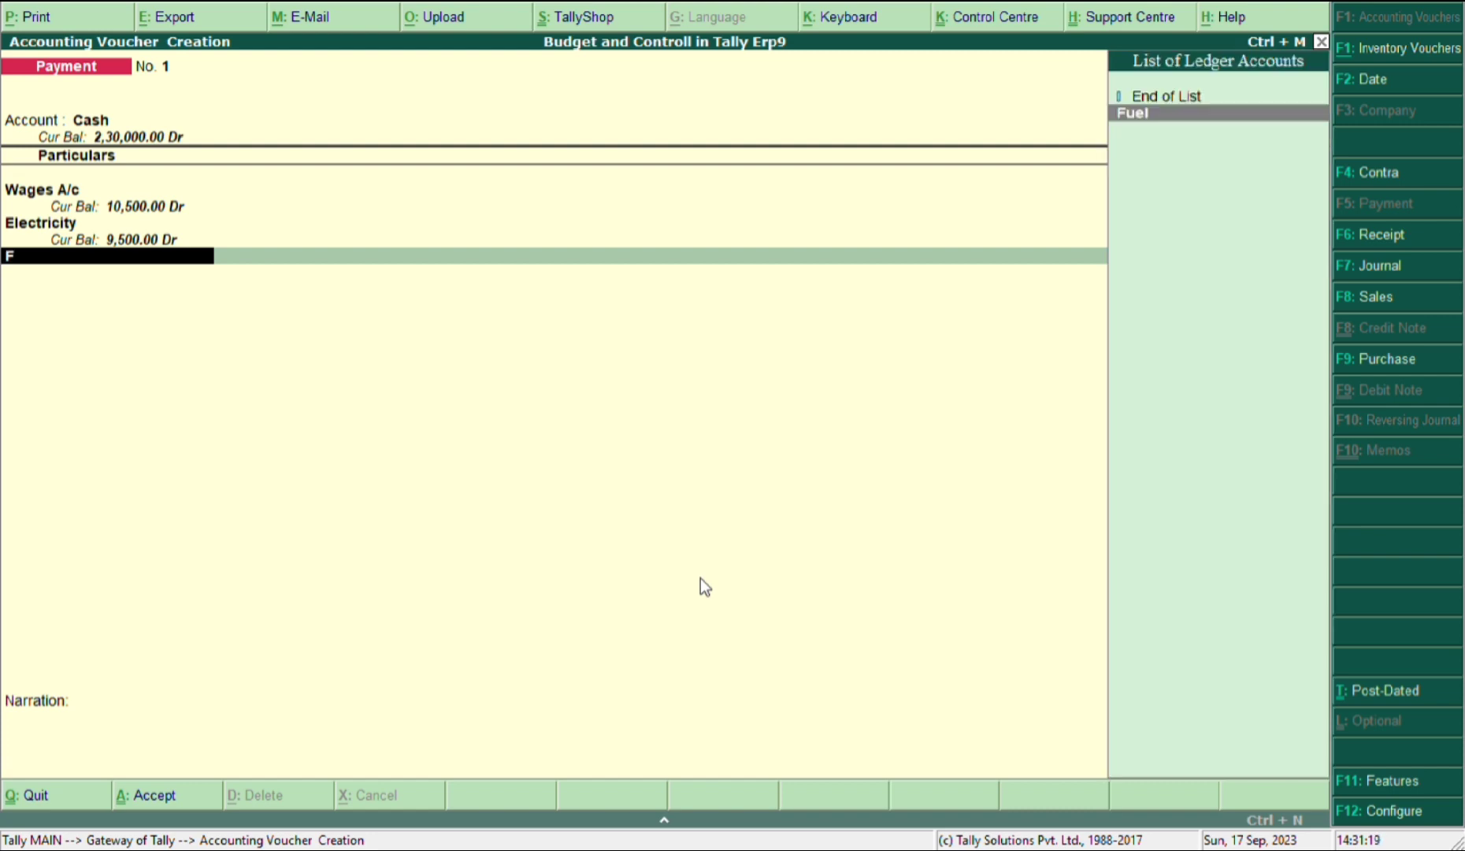
key("Return")
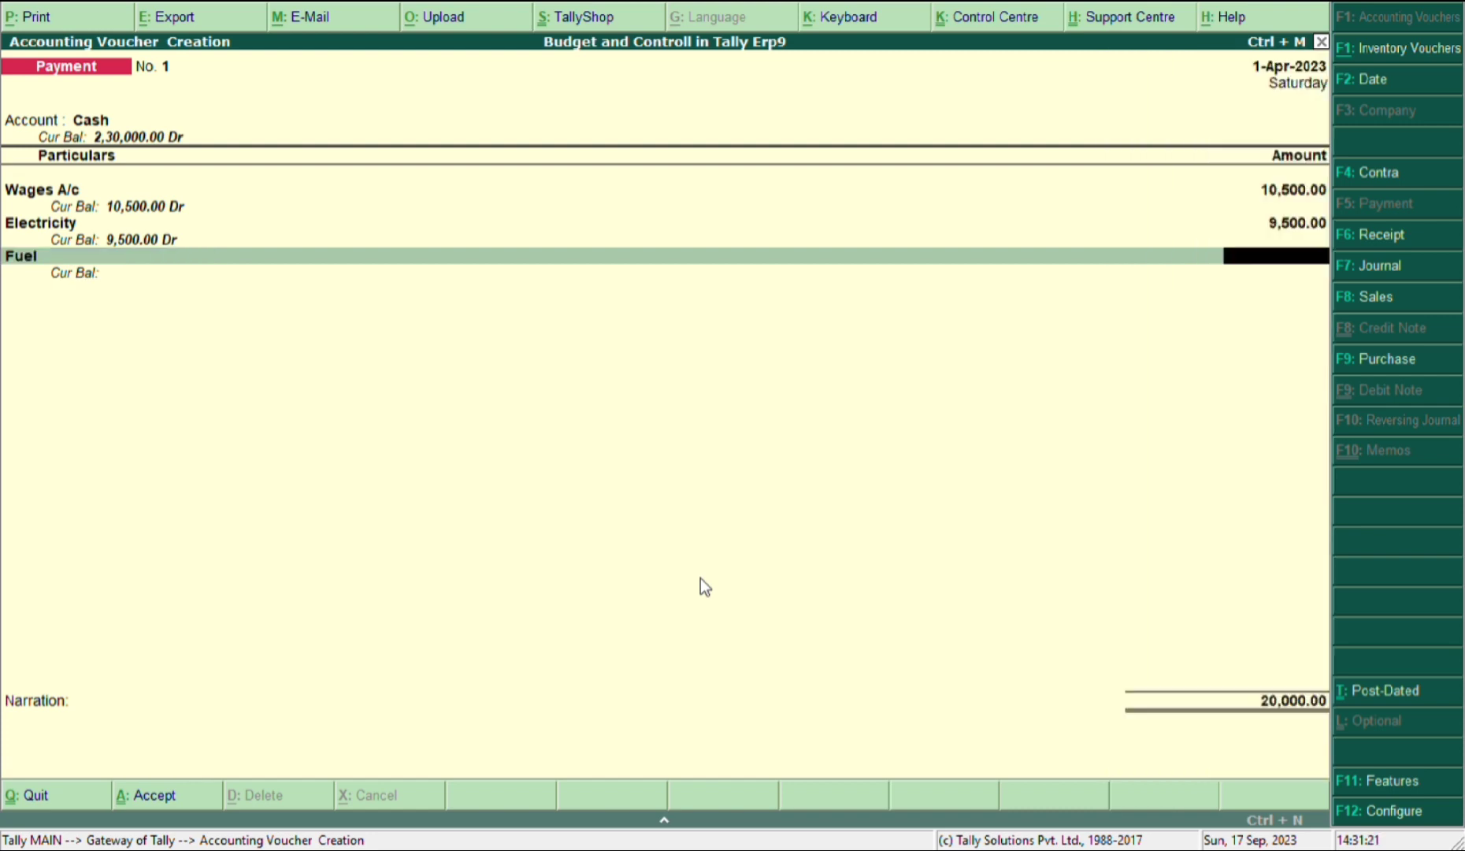
type("20,500")
key("Return")
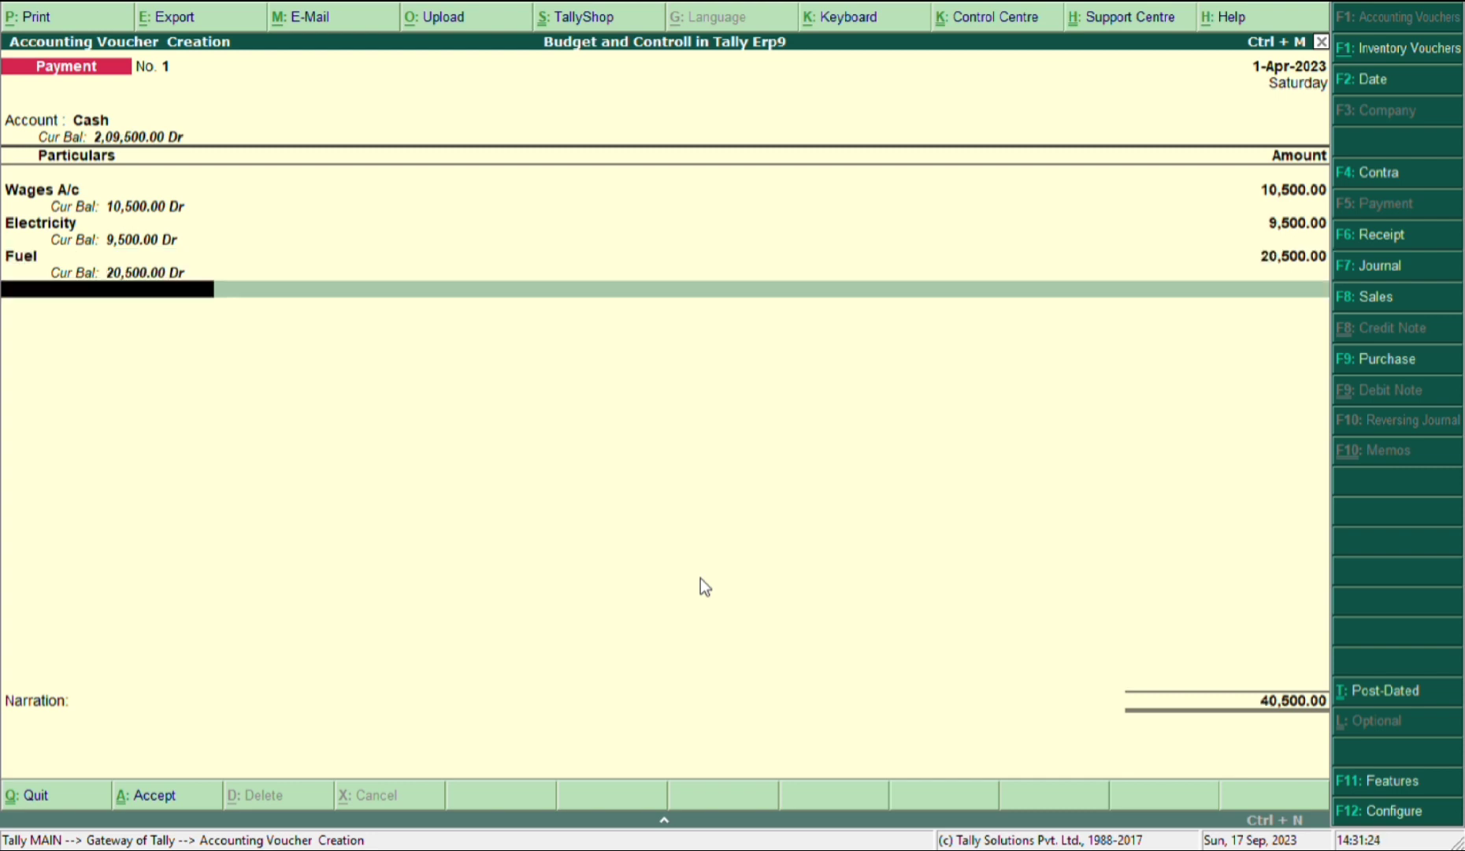
Enter Rental A/c in the payment voucher with an amount of 21,000
type("Re")
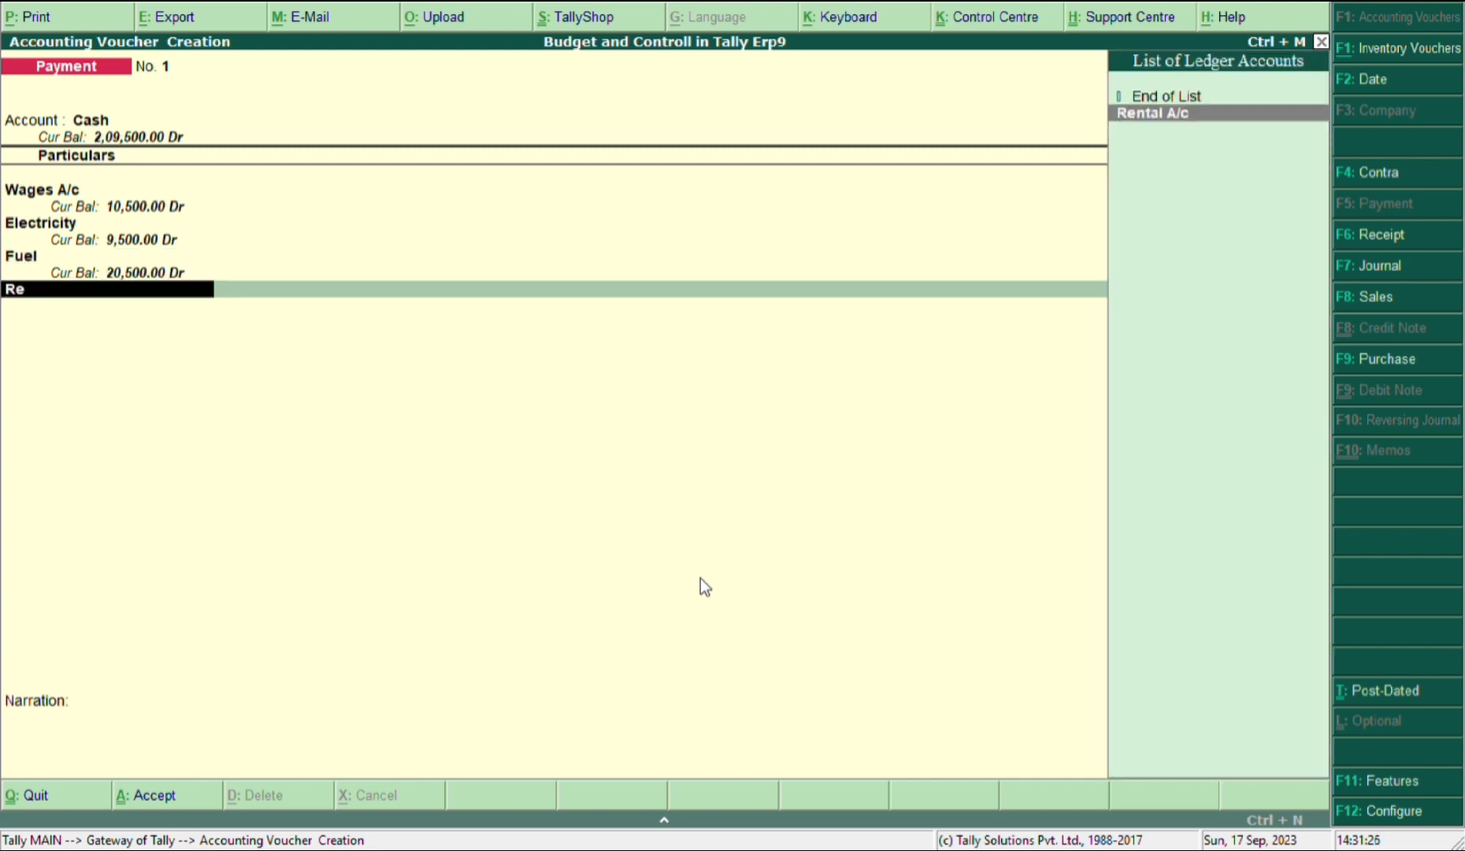
key("Return")
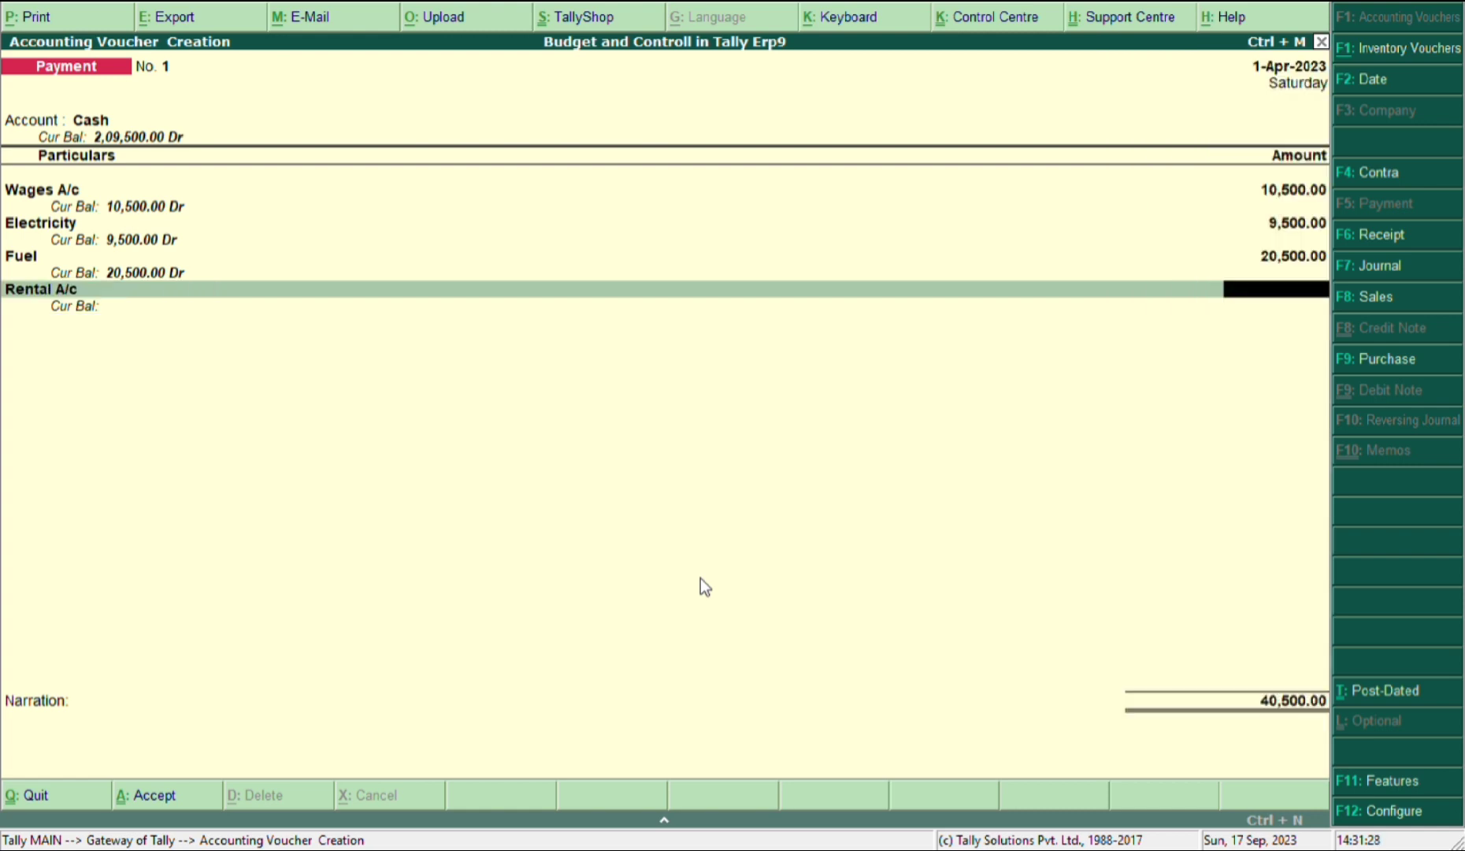
type("21000")
key("Return")
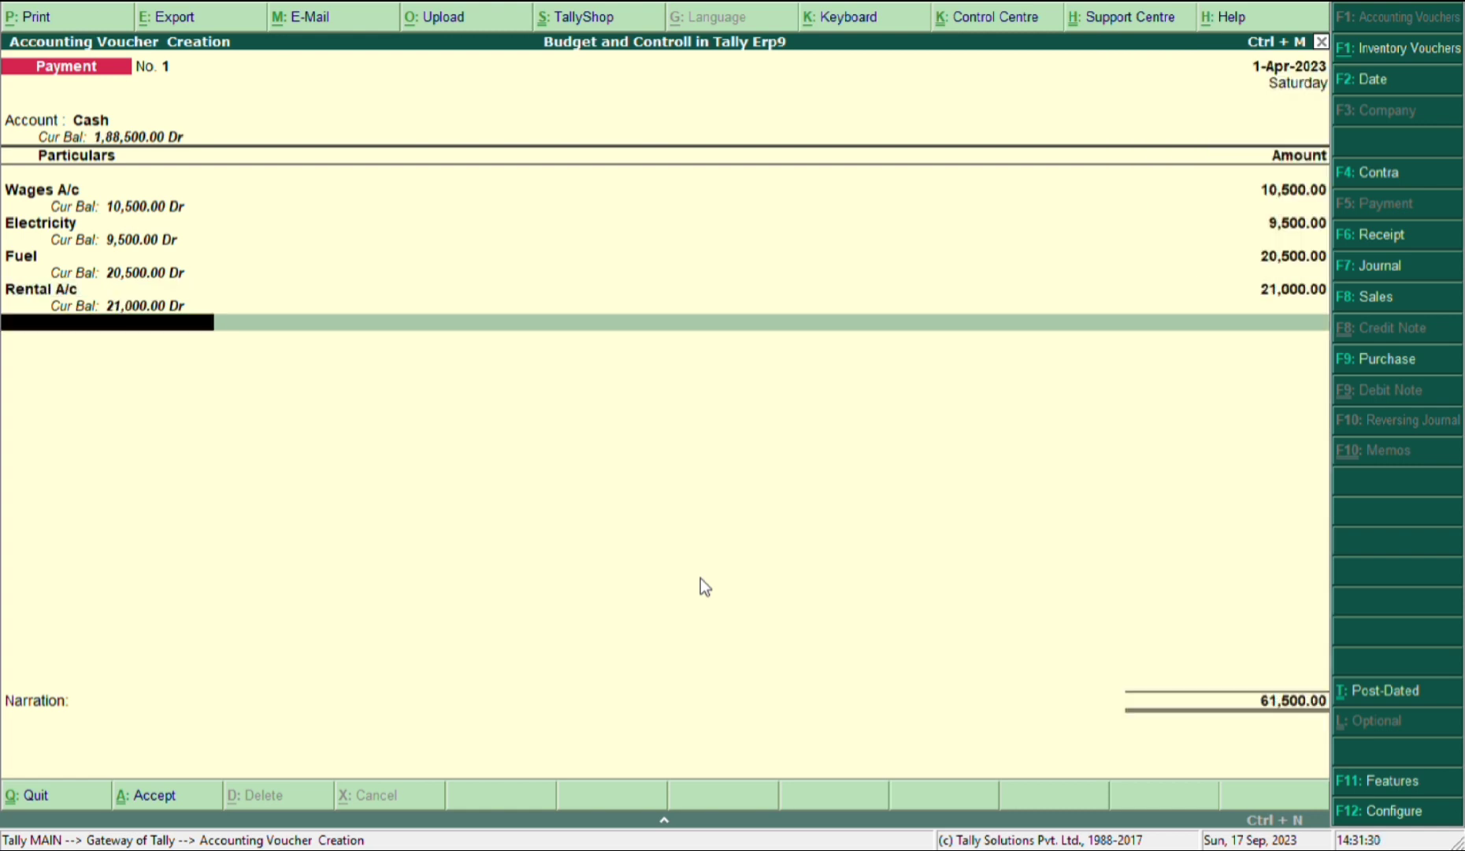
Enter Salary A/c in the payment voucher with an amount of 20,000
type("Sal;")
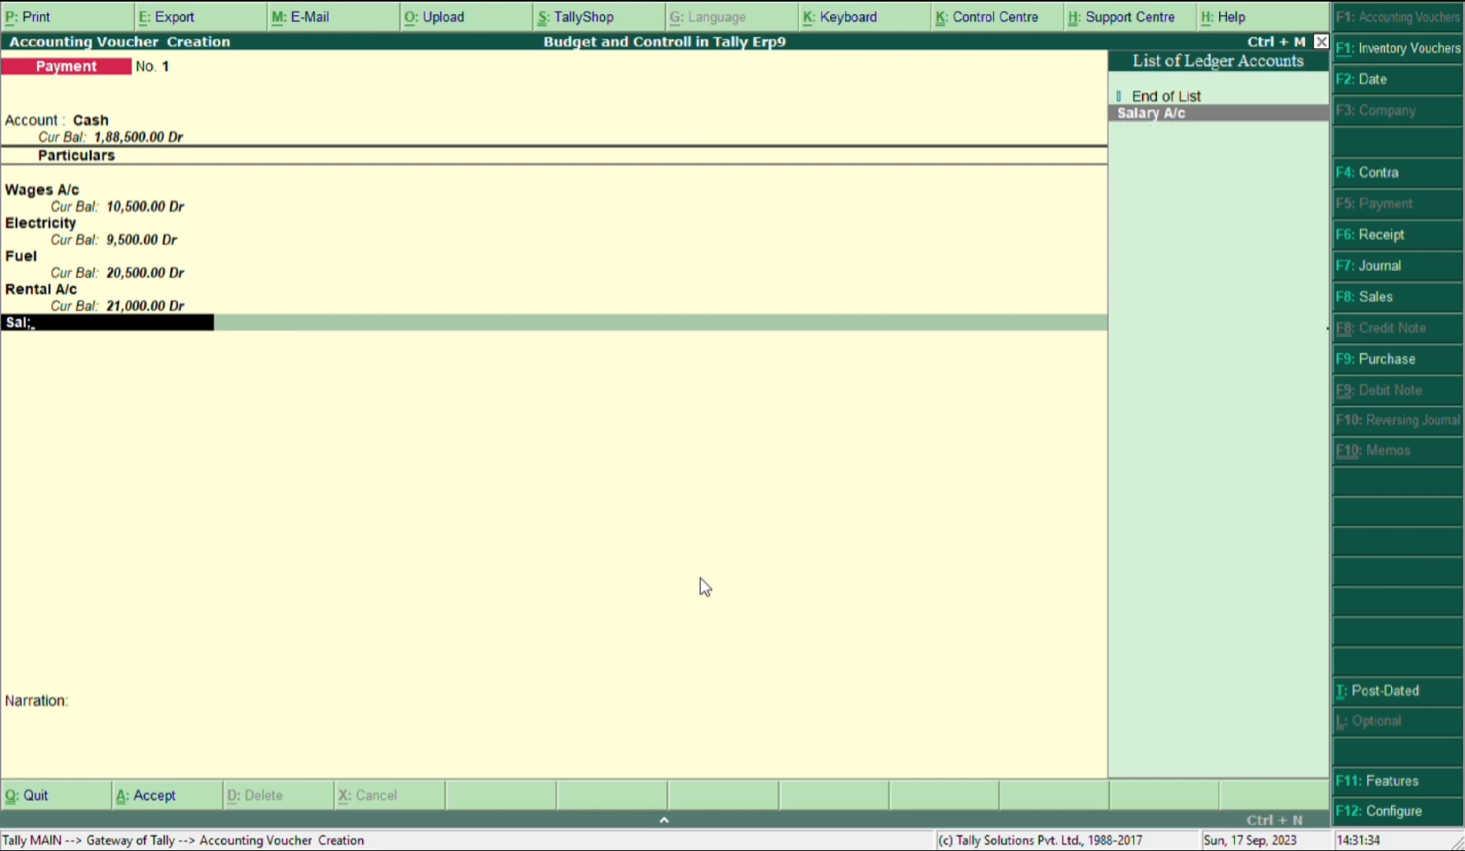
key("Return")
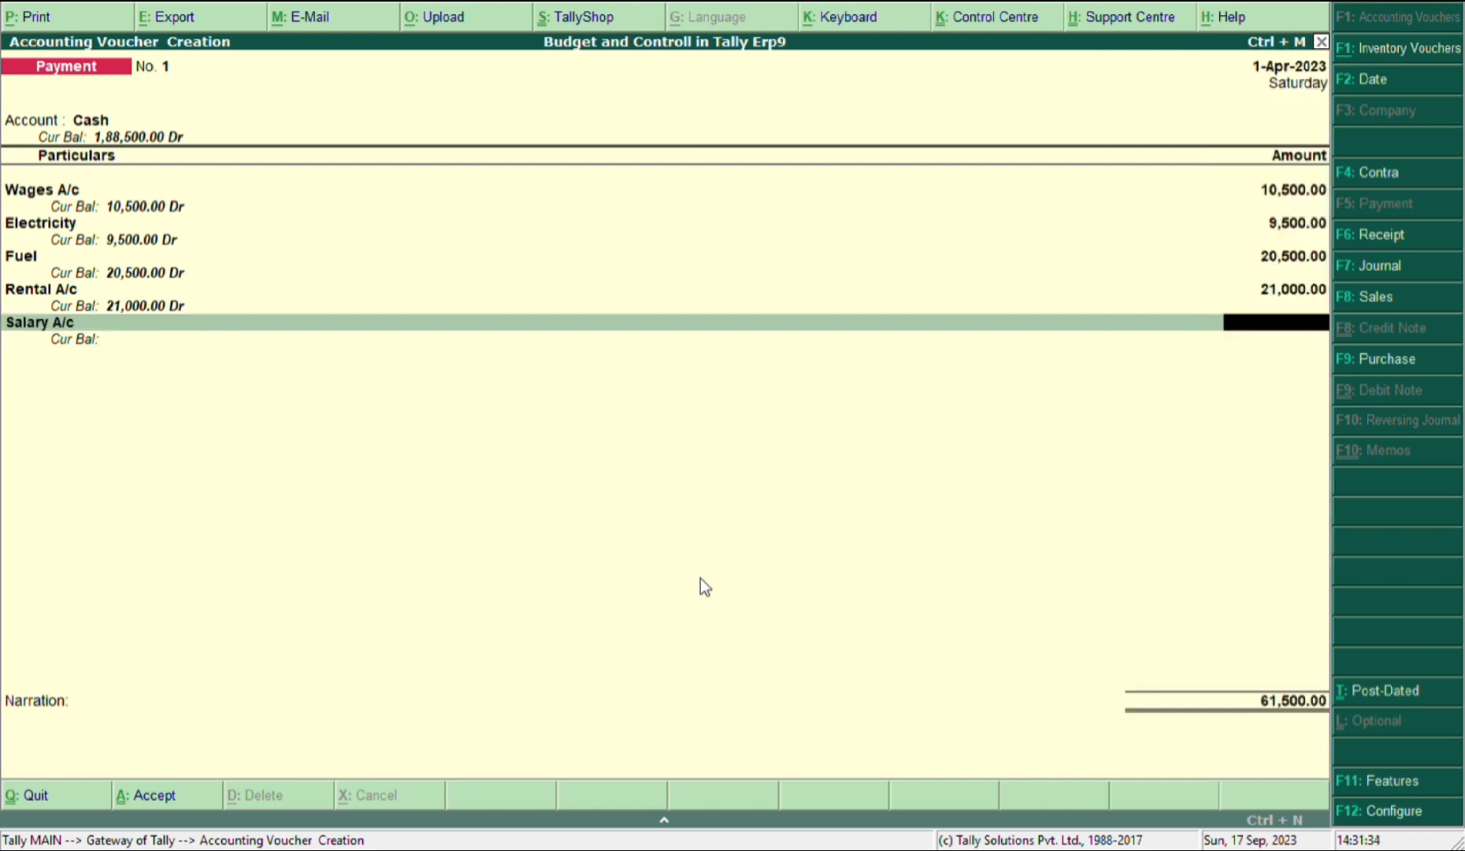
type("20,0")
type("0")
type("000")
key("Return")
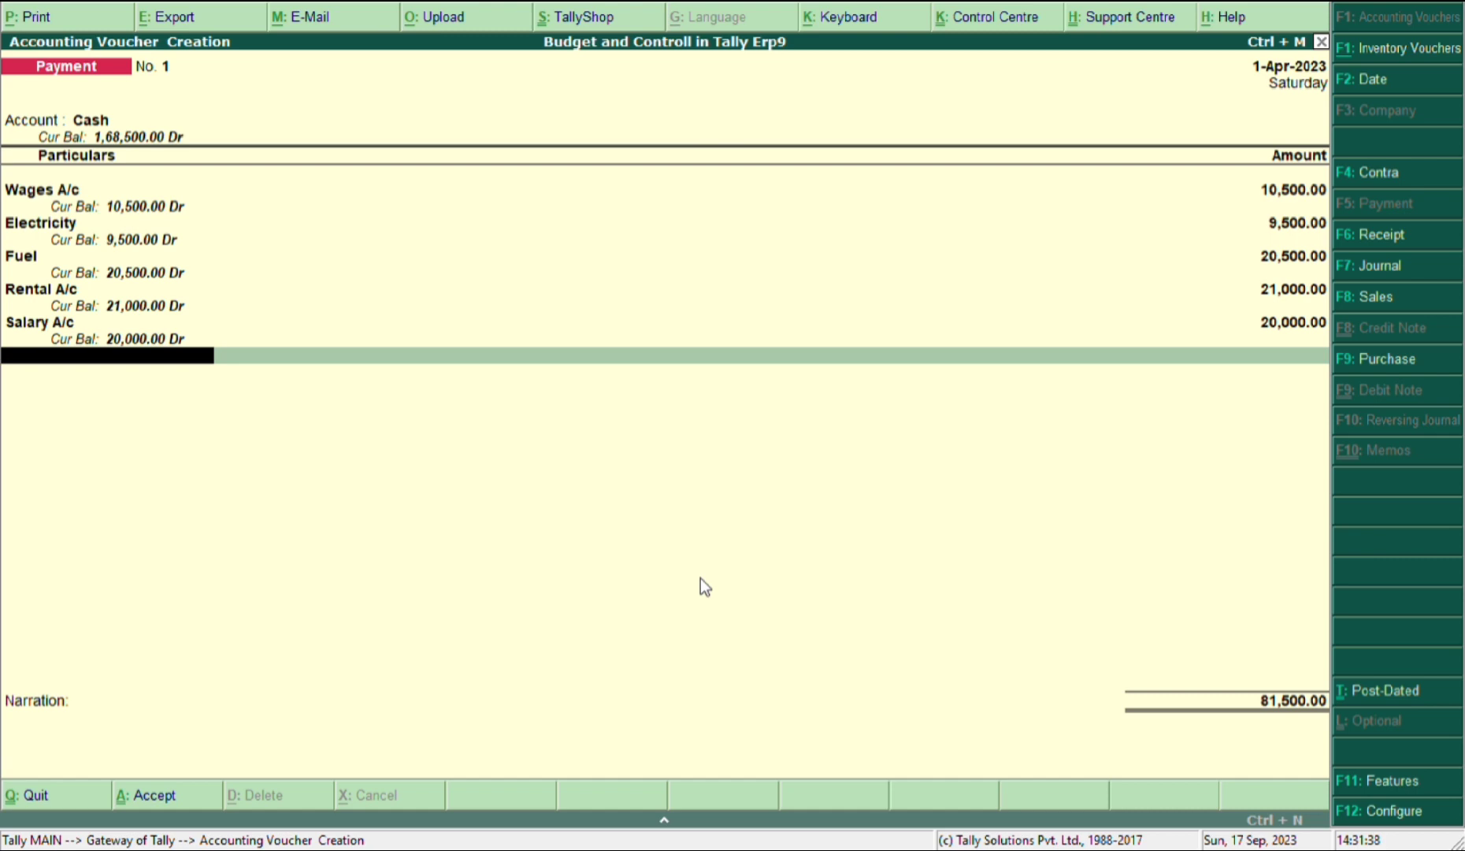
Enter Advertisement A/c in the payment voucher with an amount of 19,500
type("Ad")
key("Return")
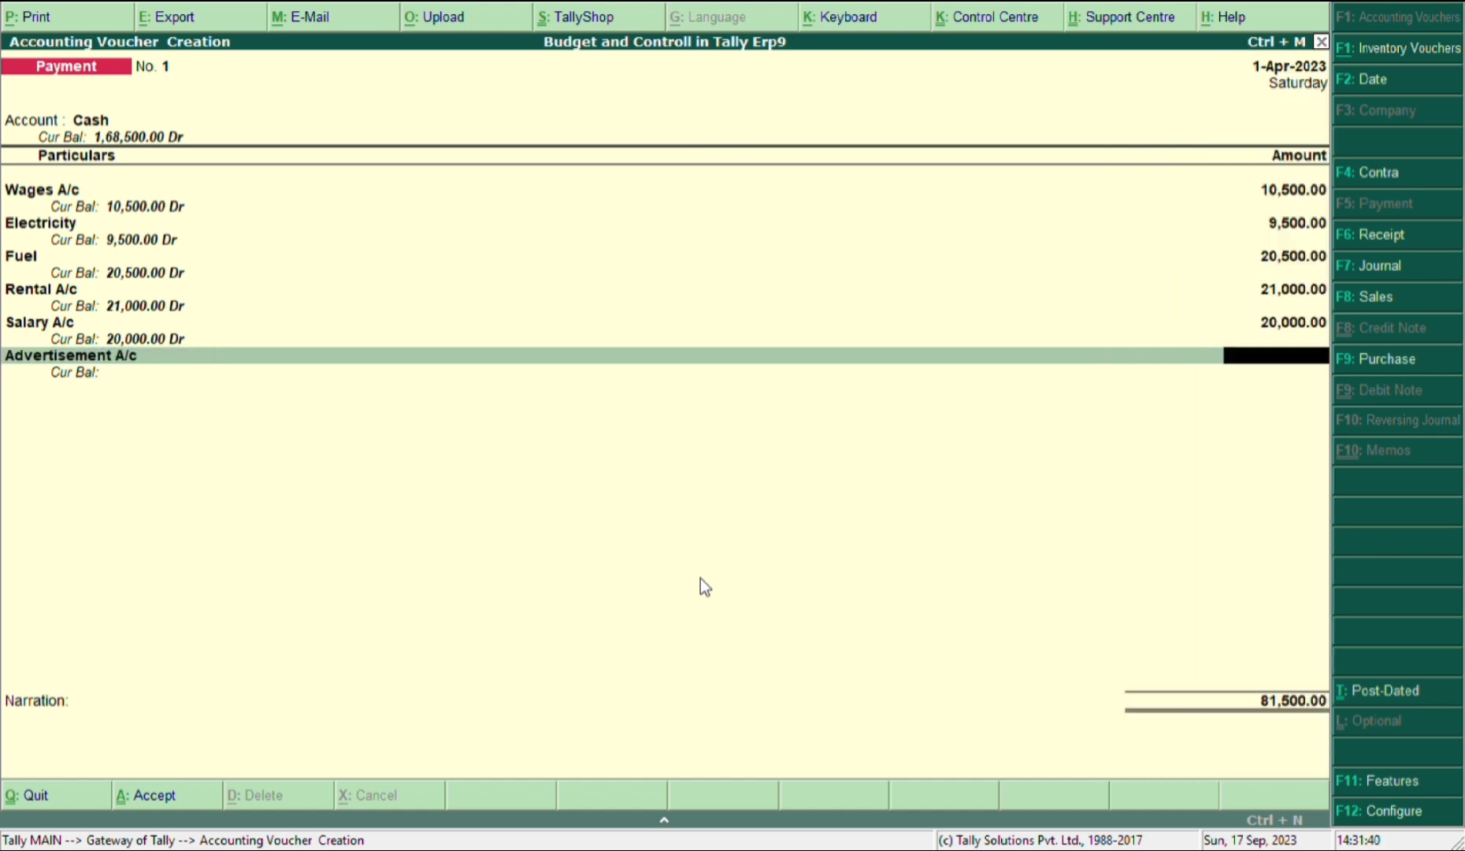
type("19500")
key("Return")
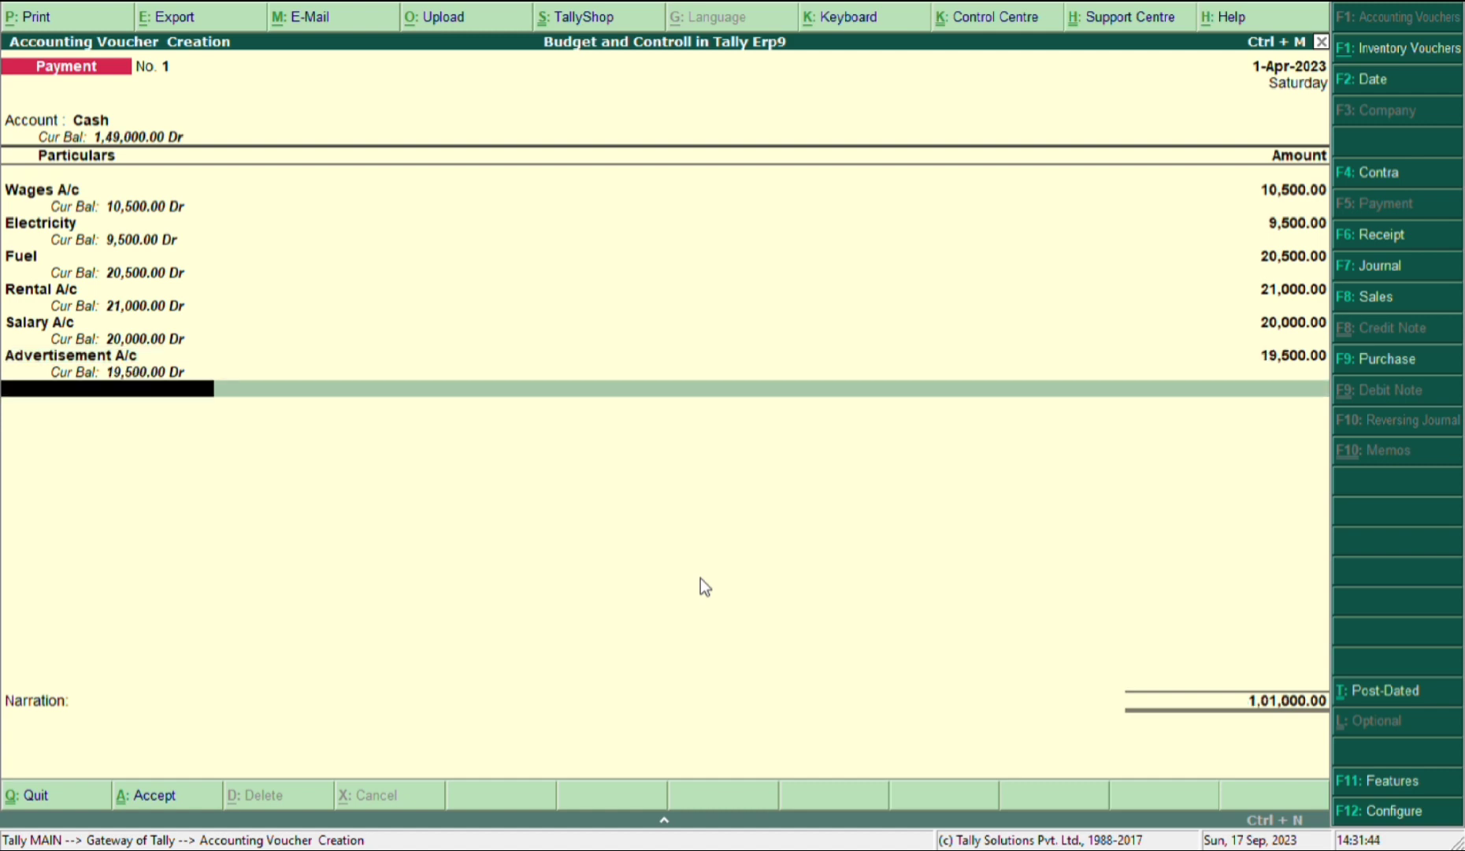
Save the payment voucher without a narration and return to the Gateway of Tally
key("Return")
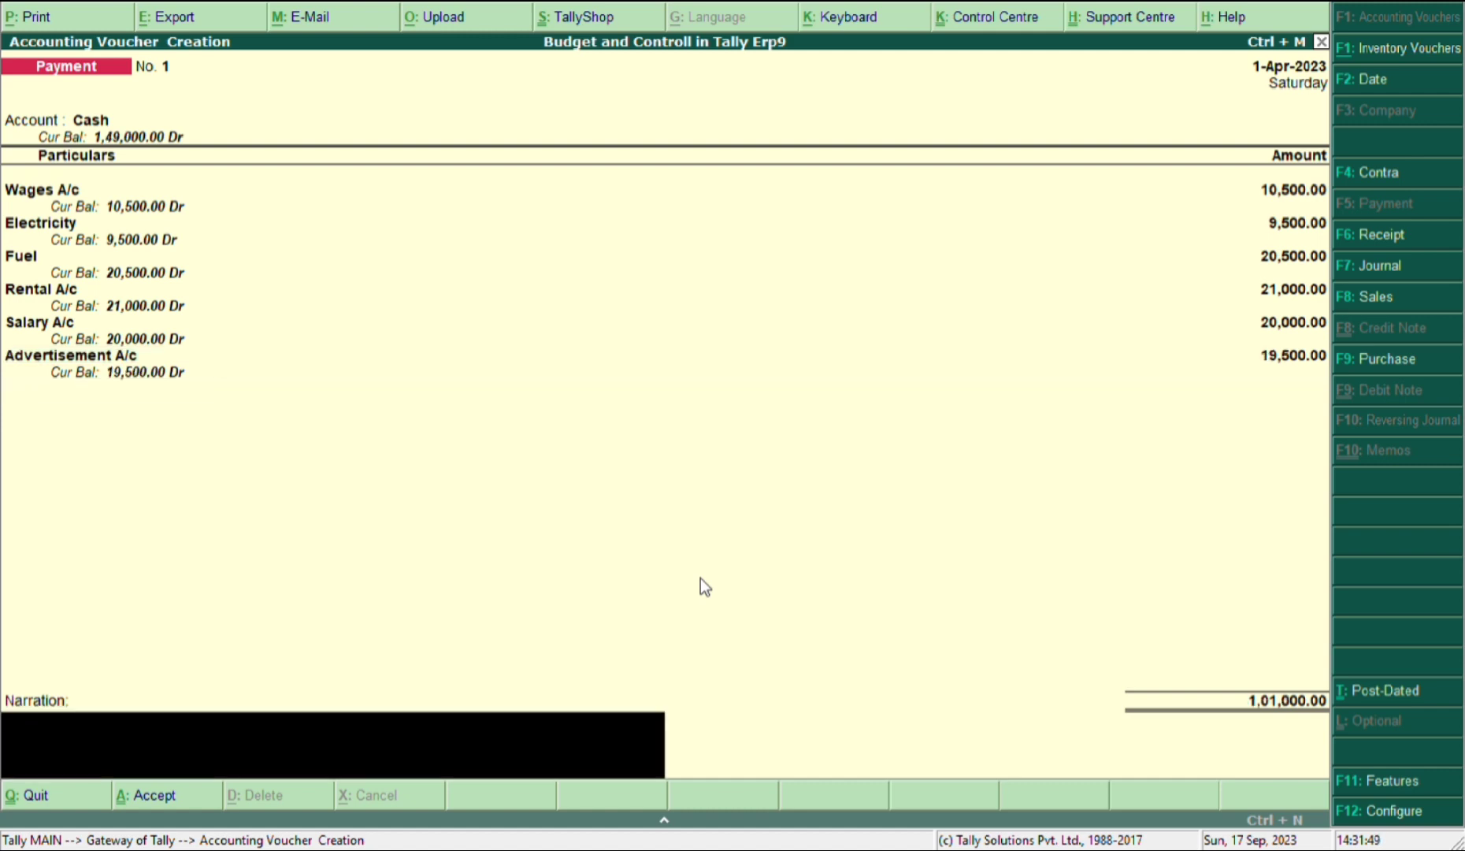
key("Return")
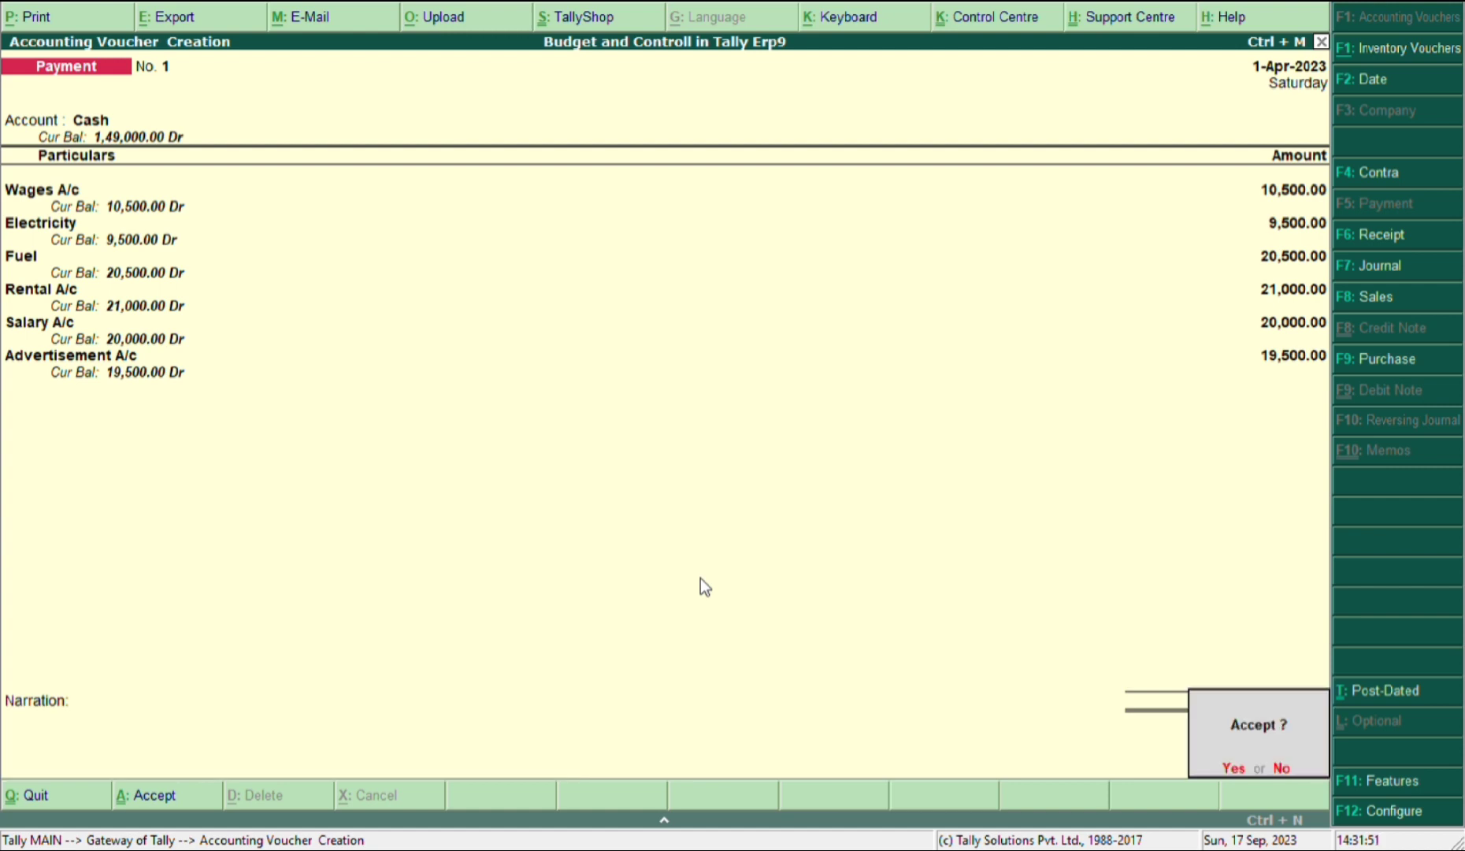
key("Return")
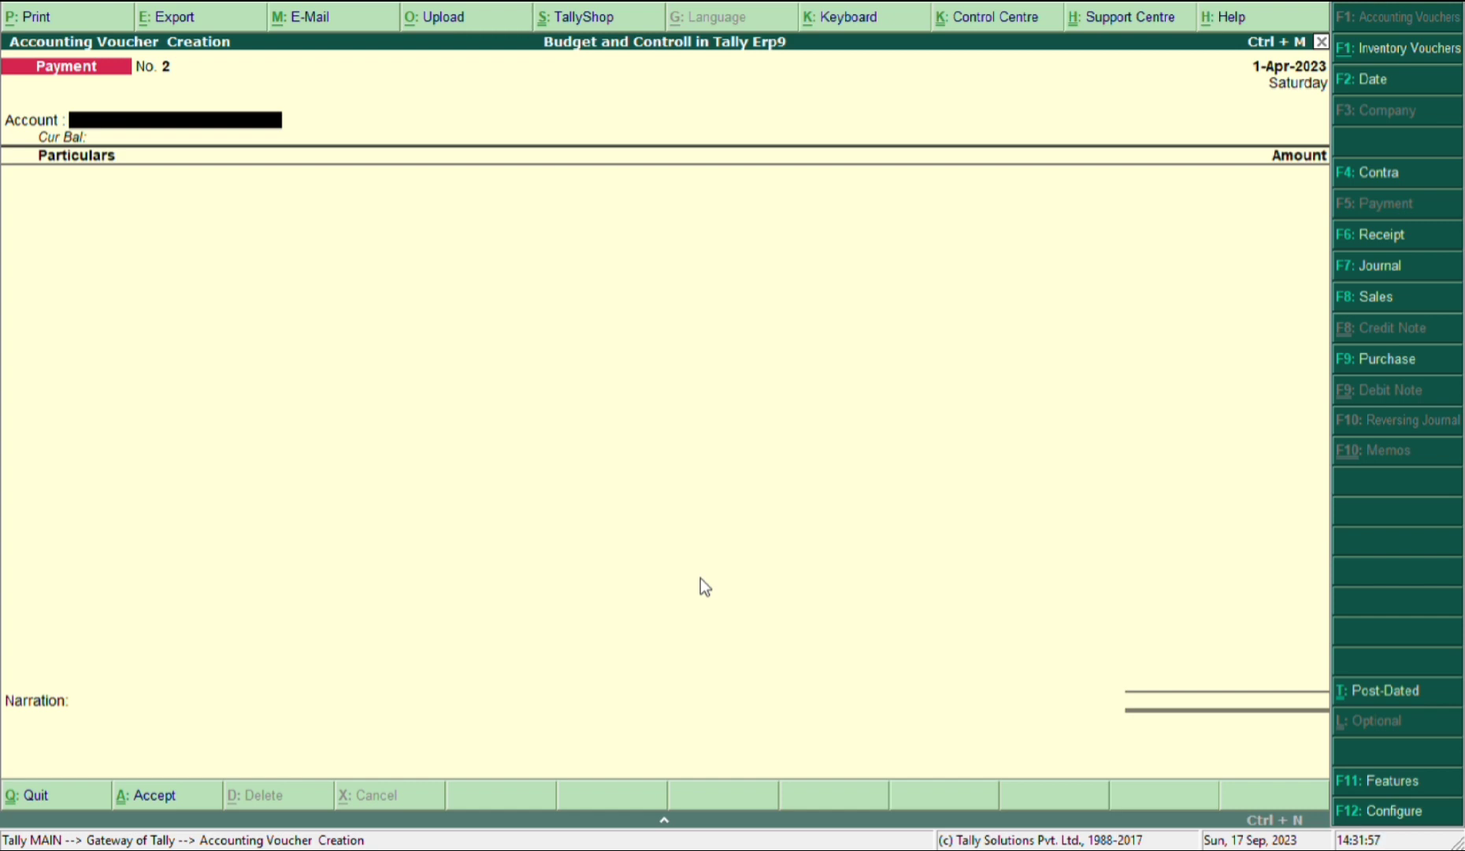
key("Escape")
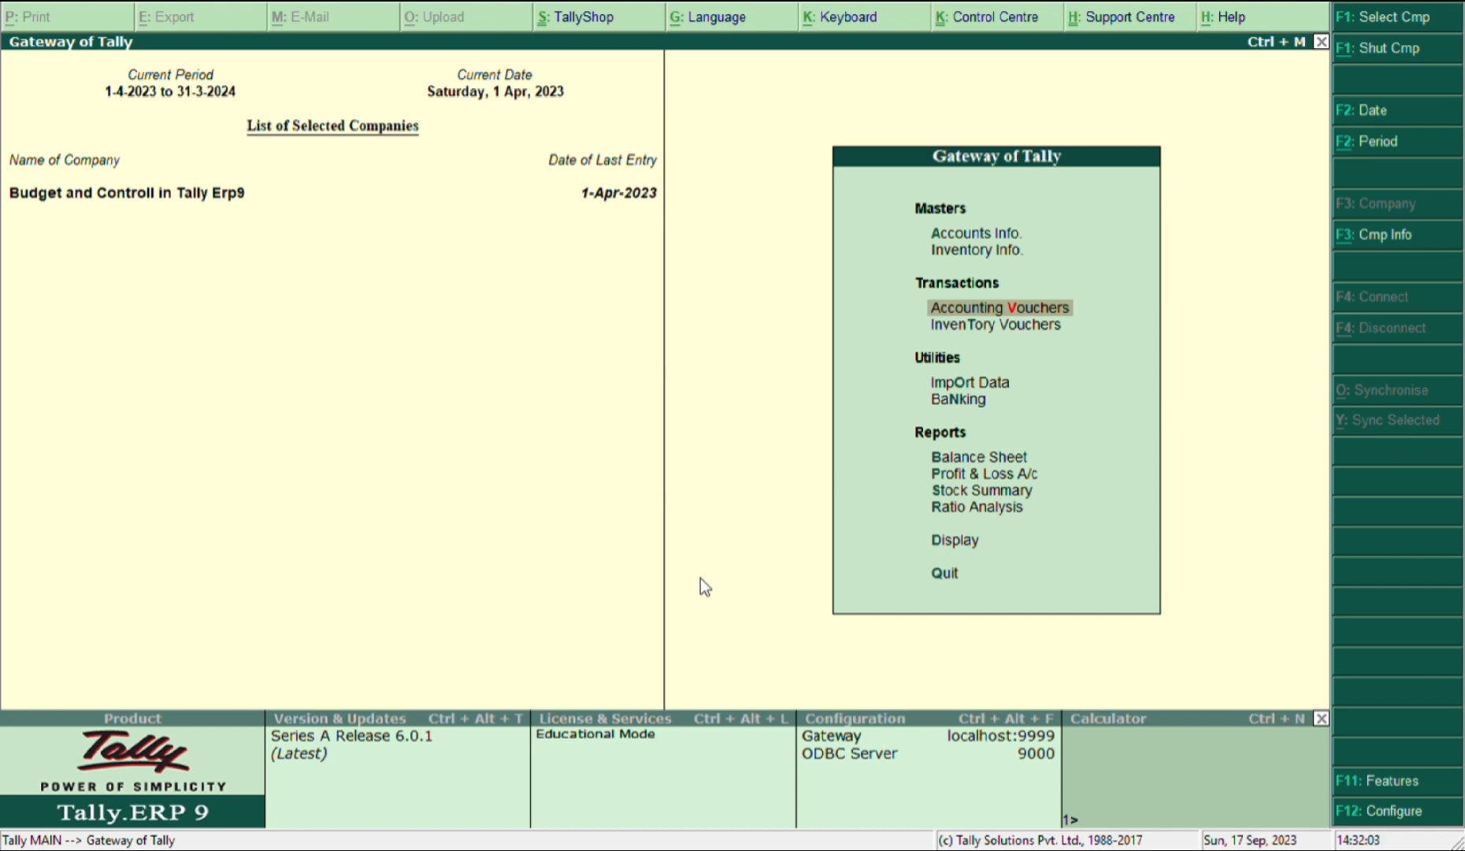
Display the Trial Balance report in detailed form, with the ledgers listed under each group
key("Down")
key("Down")
key("Down")
key("Down")
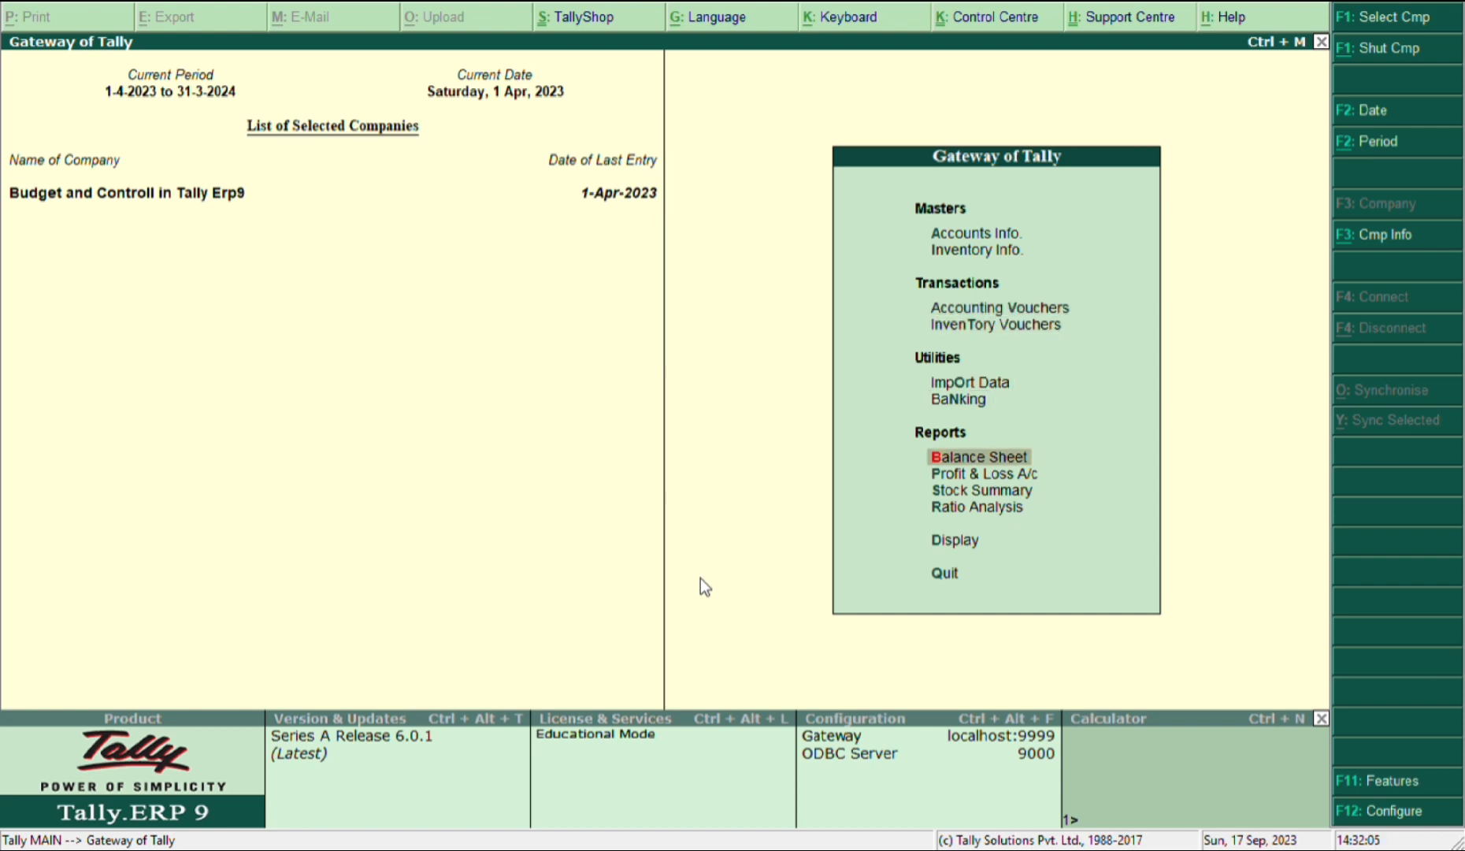
key("Down")
key("Down")
key("Down")
key("Down")
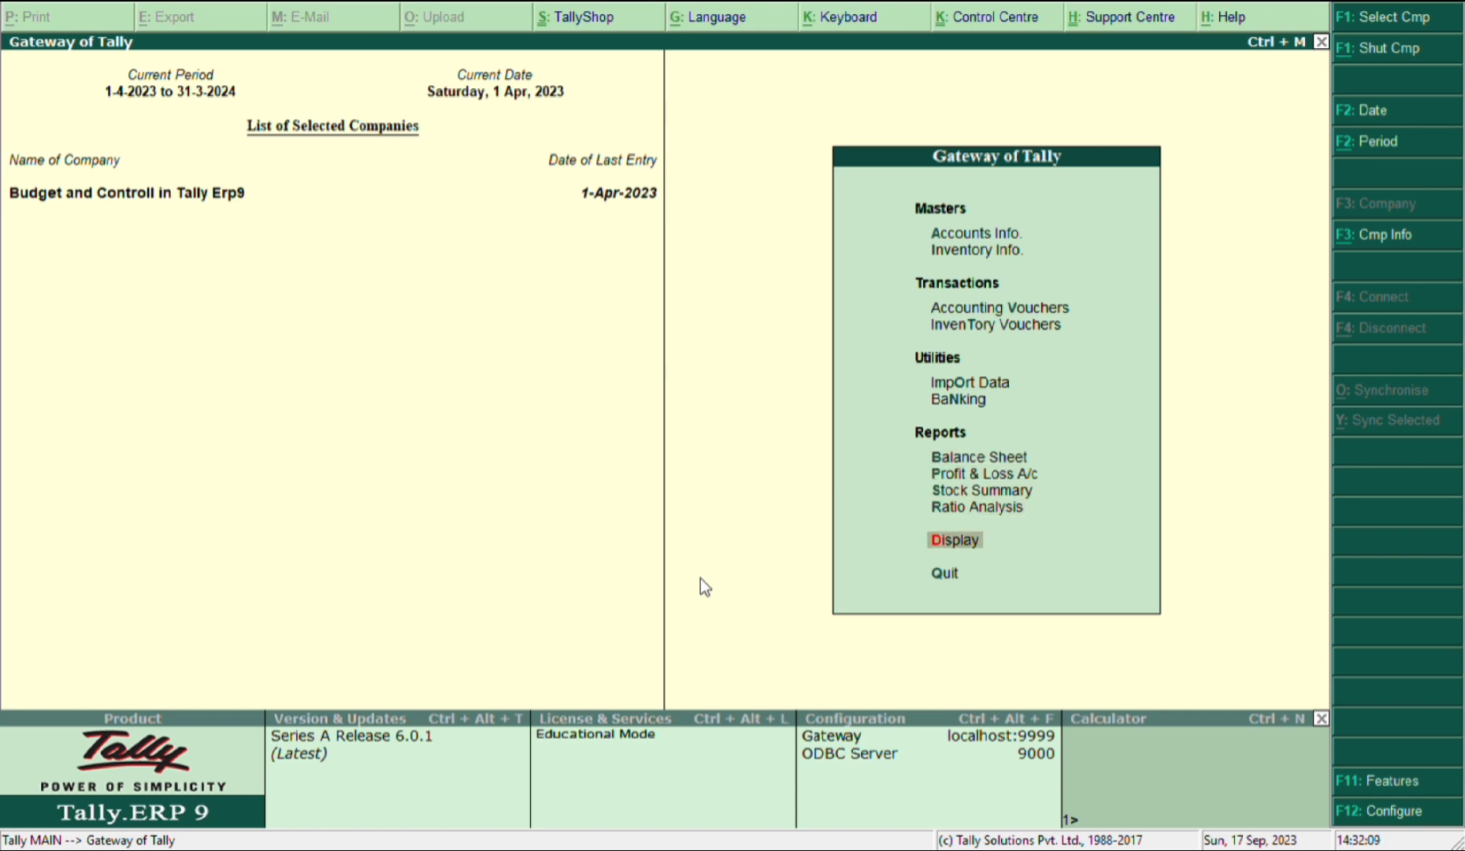
key("Return")
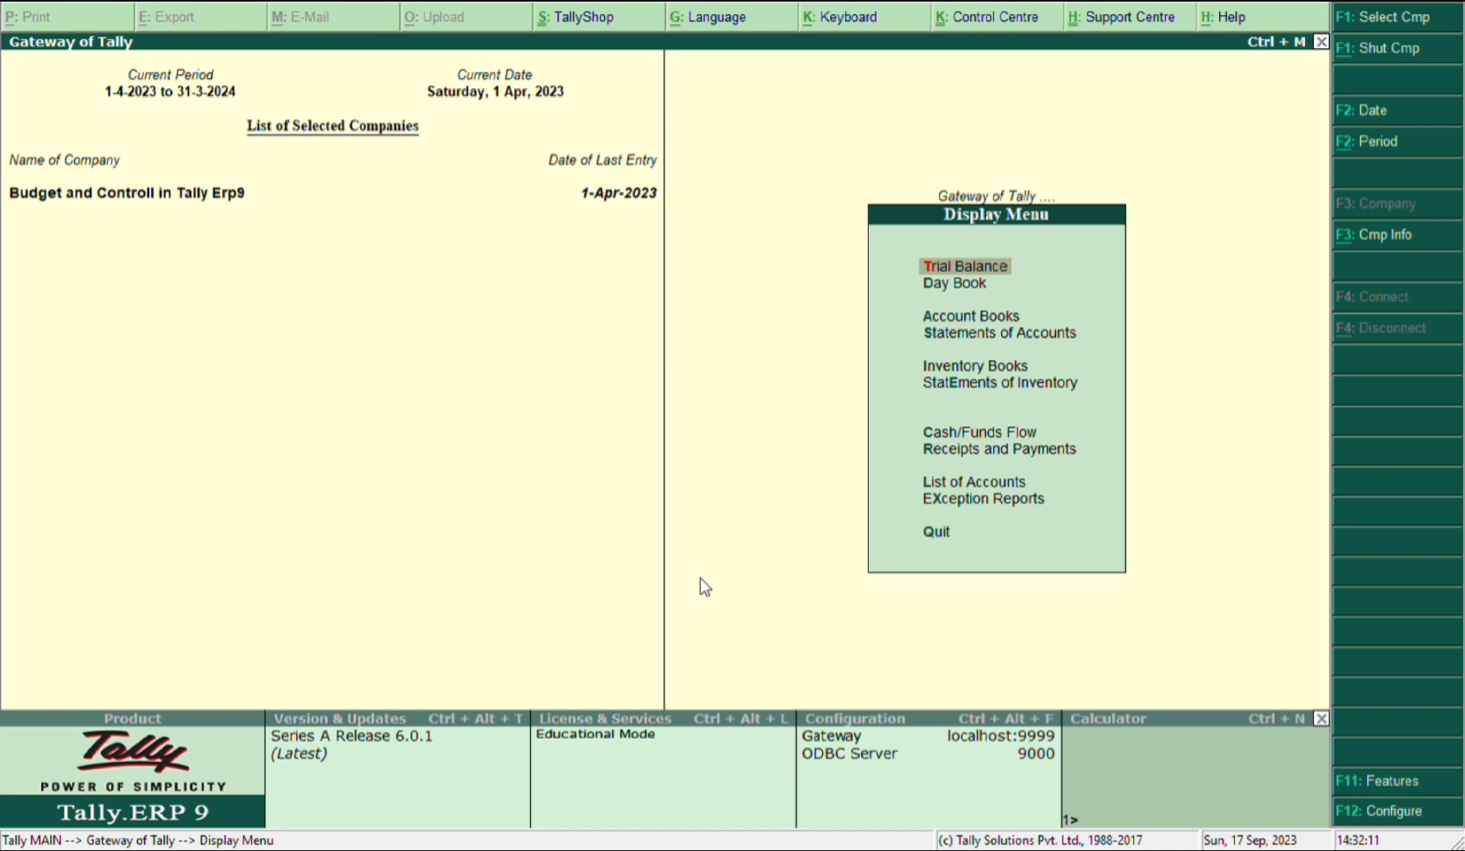
key("Return")
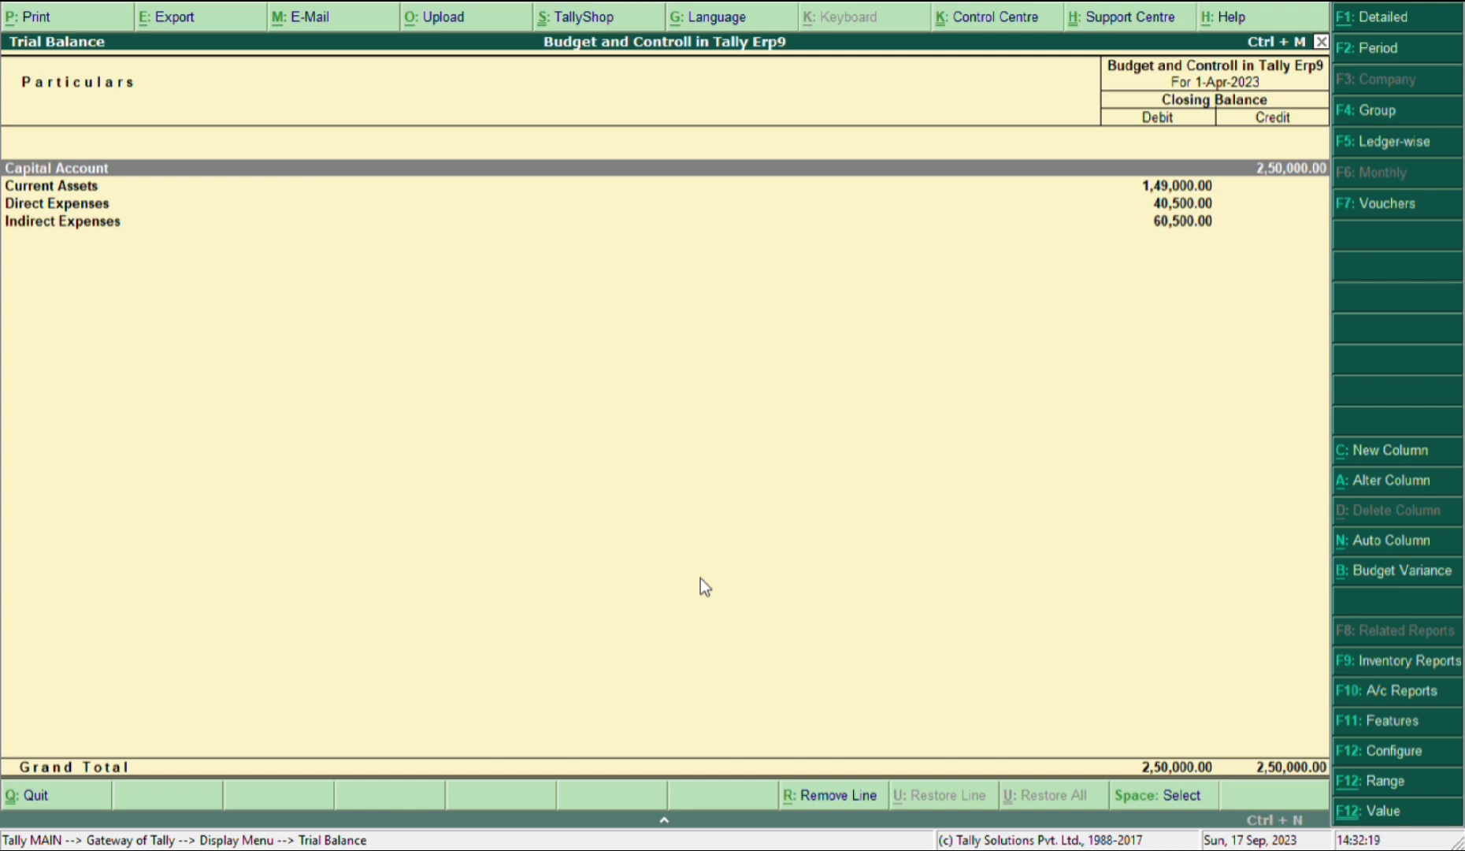
key("alt+F1")
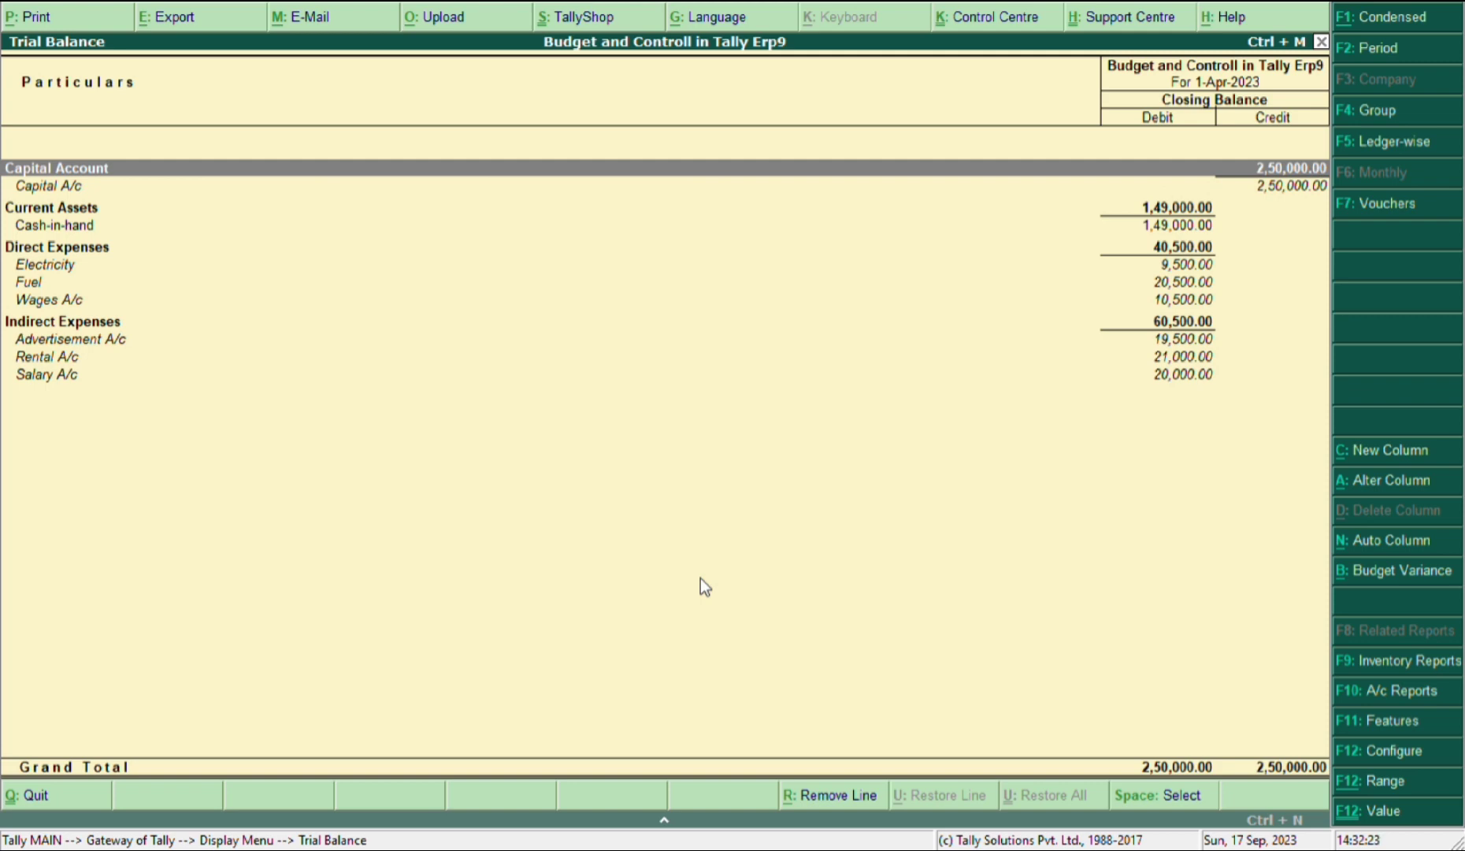
Examine the Direct Expenses and Indirect Expenses groups and their ledger balances in the trial balance
key("Down")
key("Down")
key("Down")
key("Down")
key("Down")
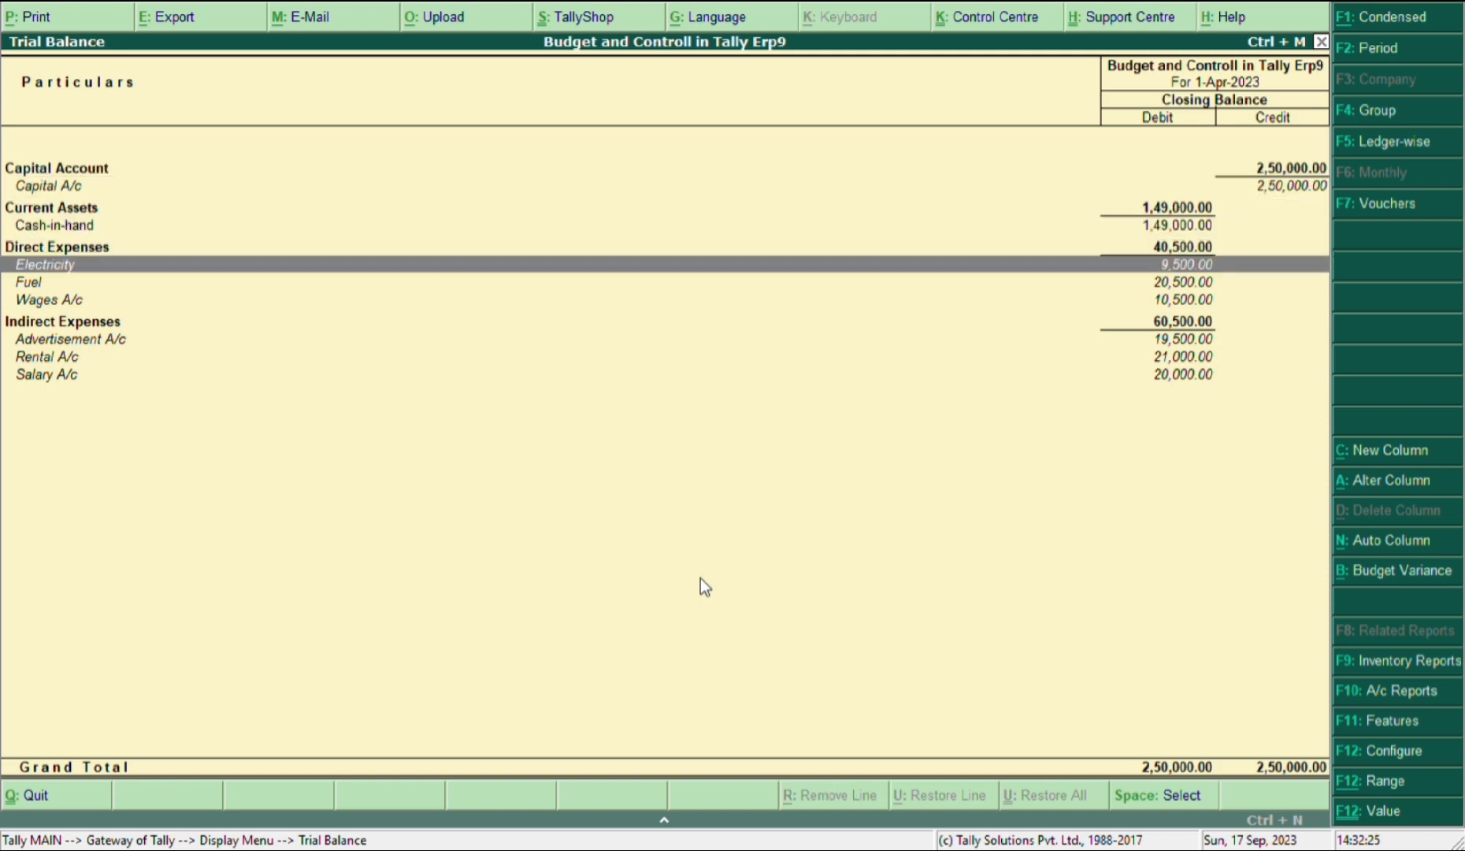
key("Up")
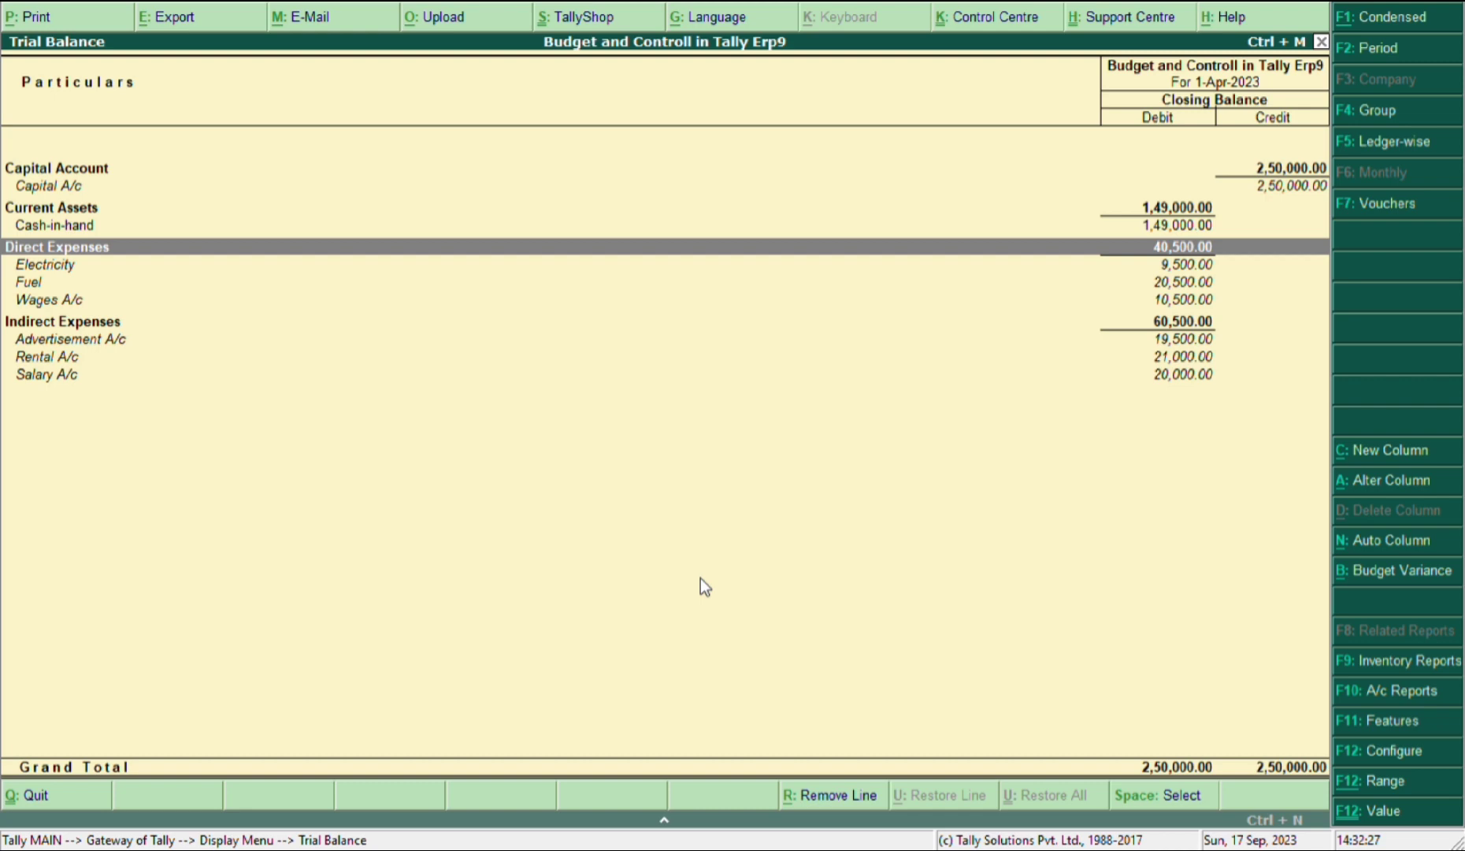
key("Down")
key("Down")
key("Down")
key("Down")
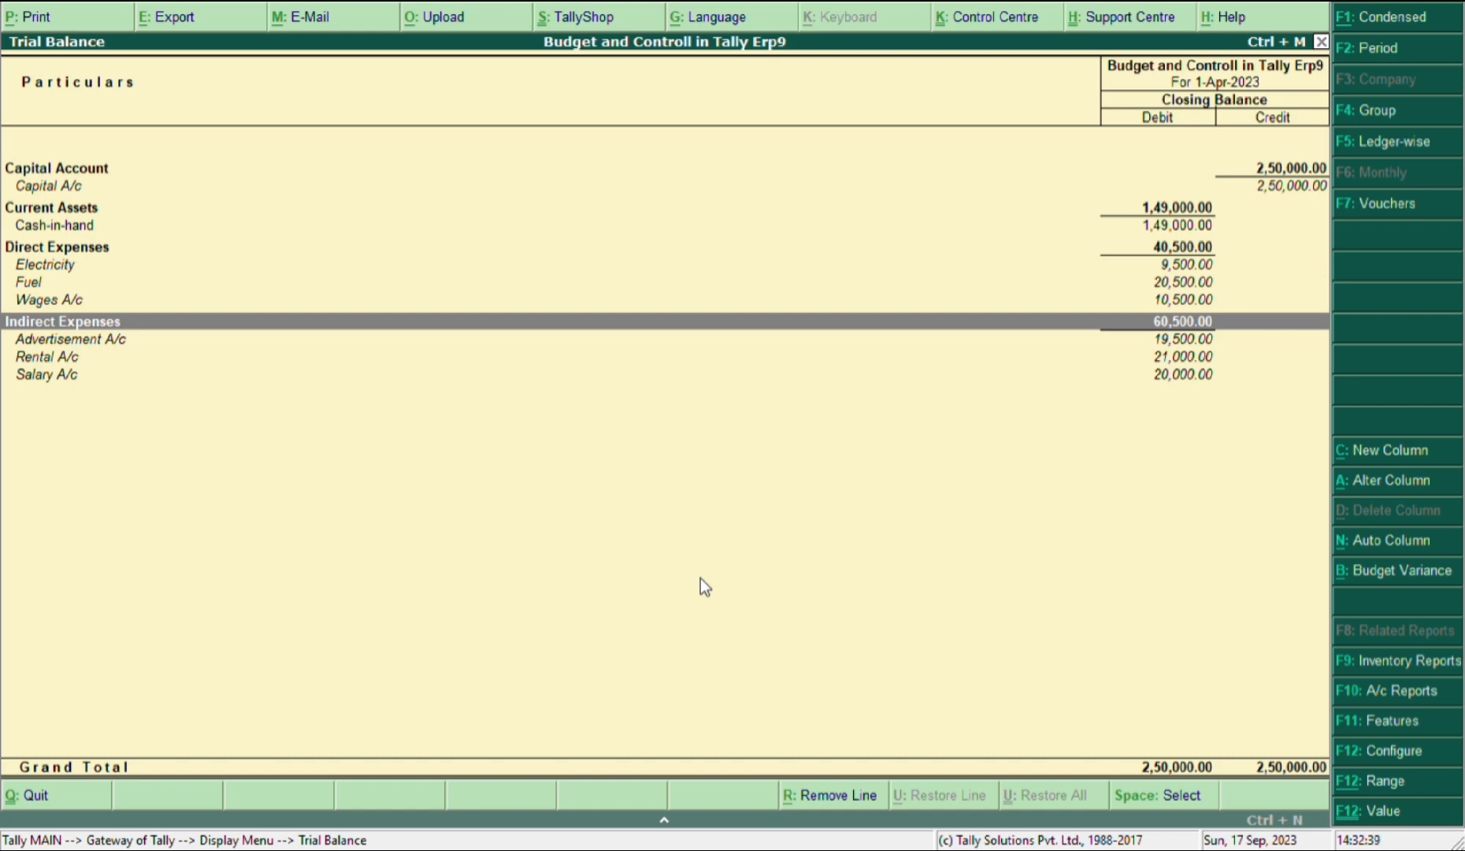
Set the trial balance period from 1-4-2023 to 01-05-2024 and show its budget variance against the Office Expenses budget
key("F2")
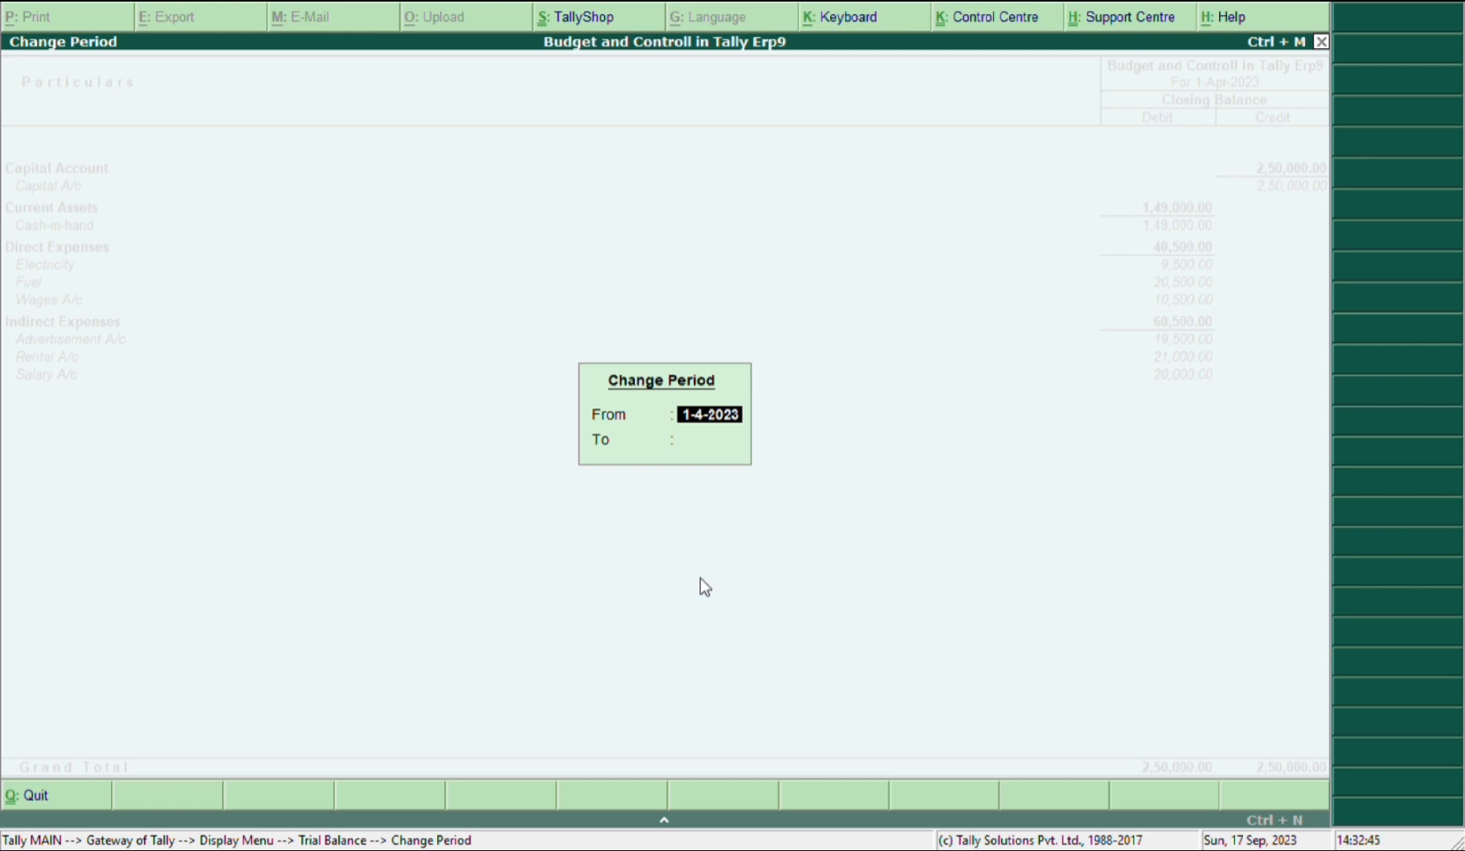
key("Return")
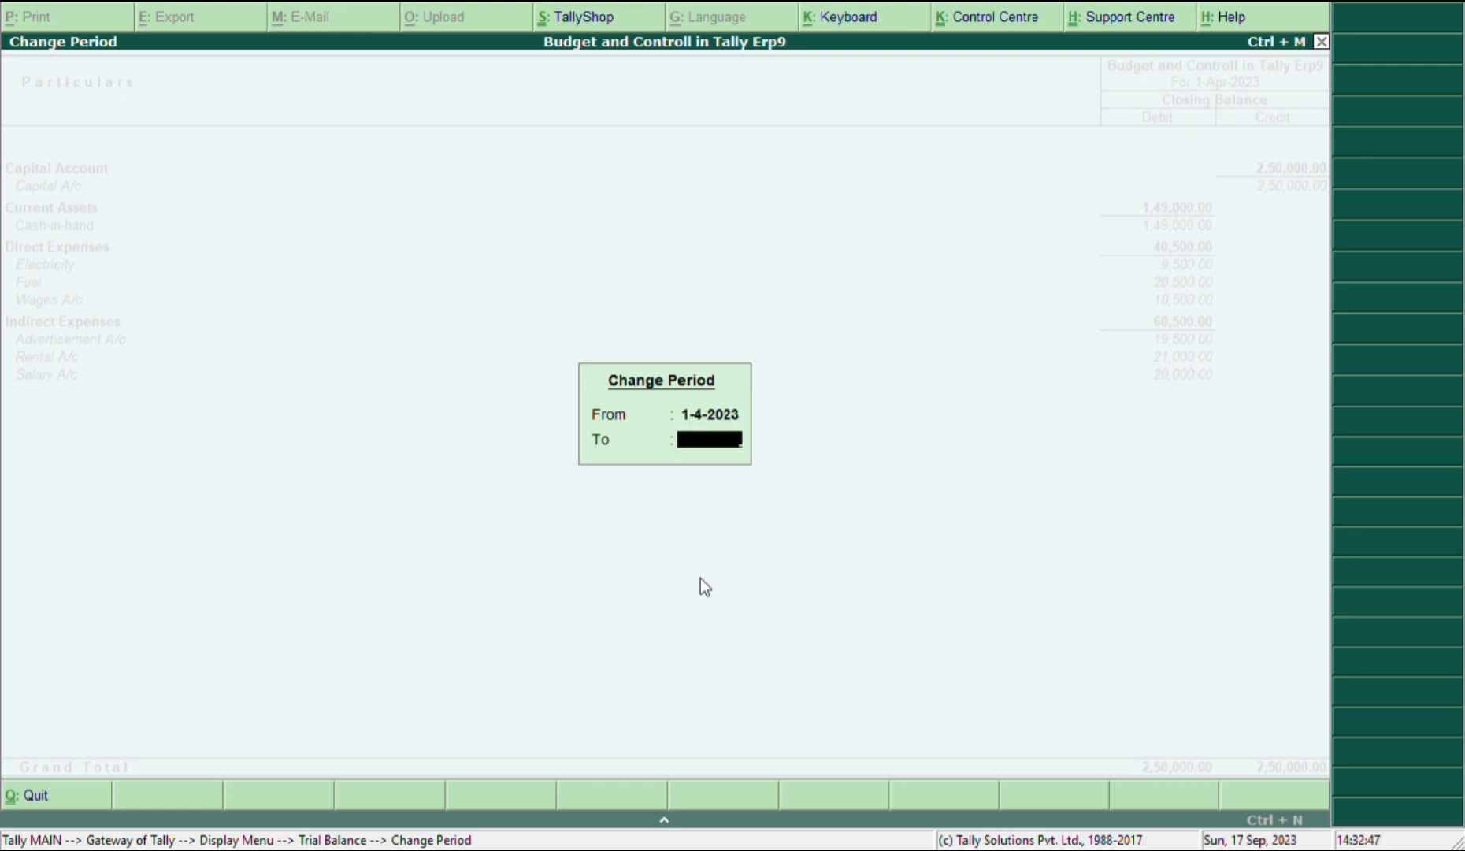
type("01-05-2024")
key("Return")
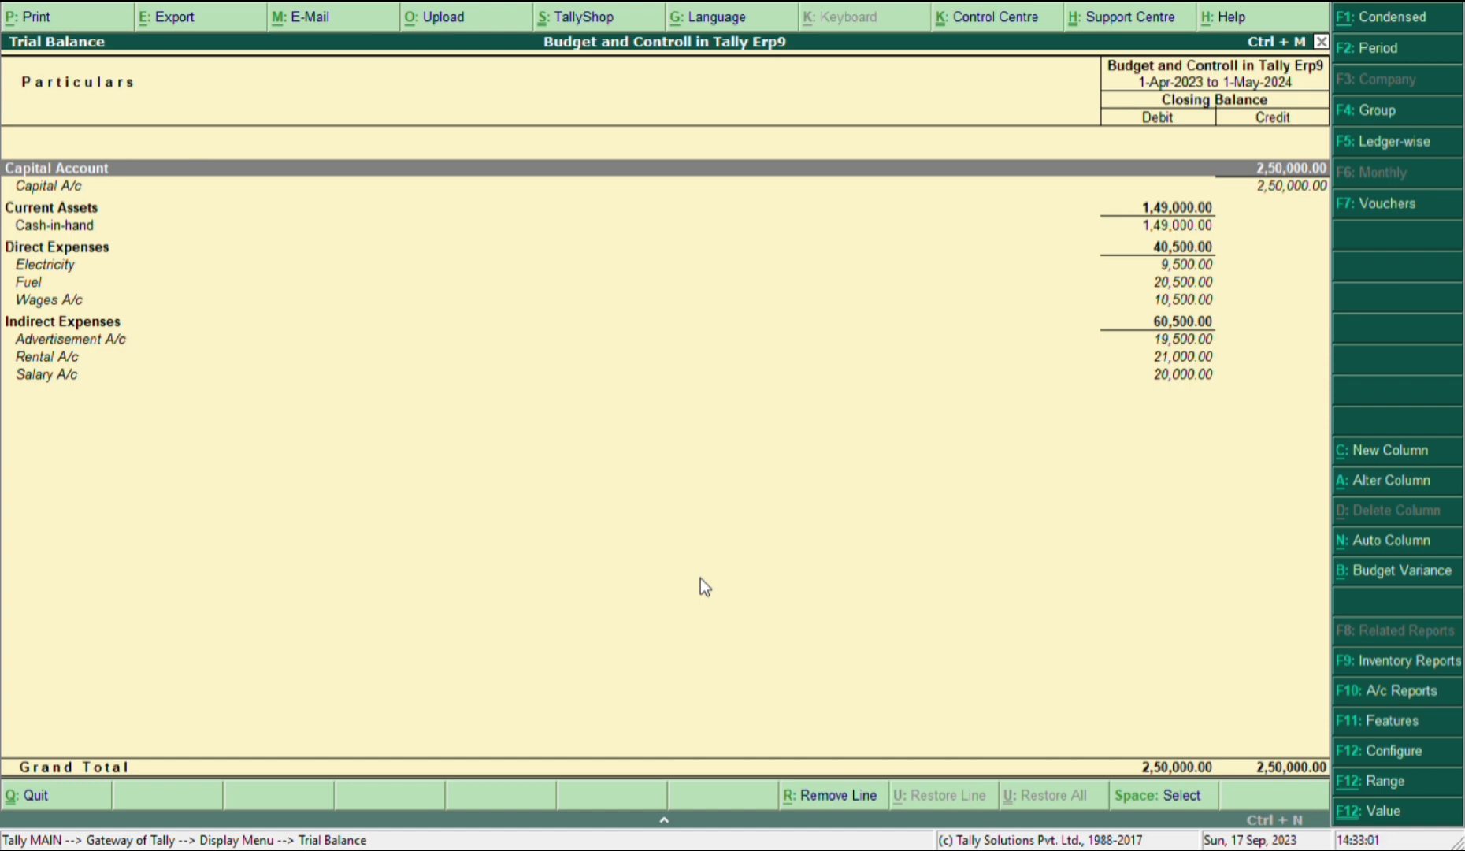
key("alt+b")
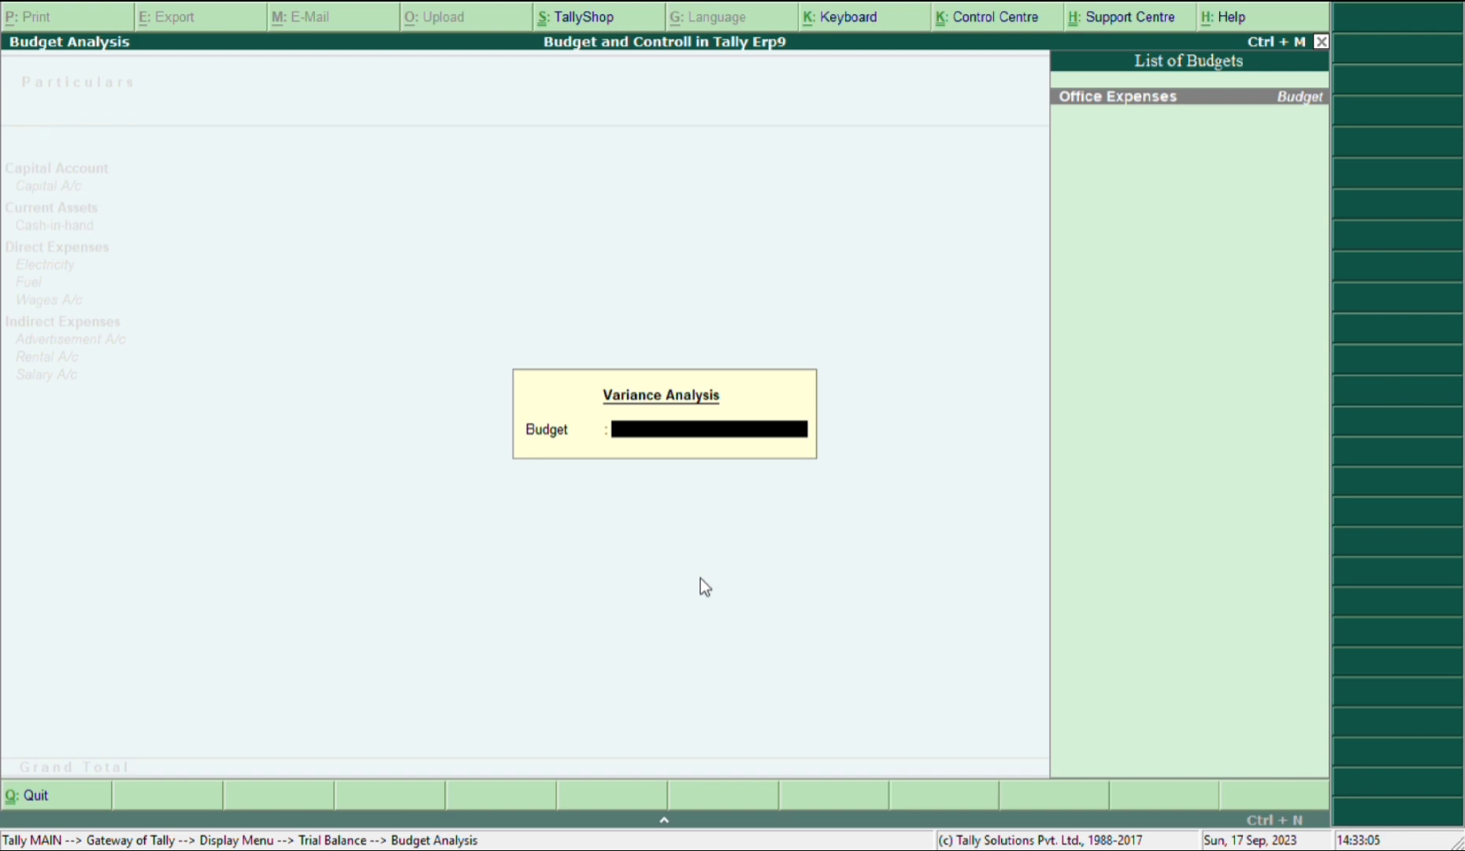
key("Return")
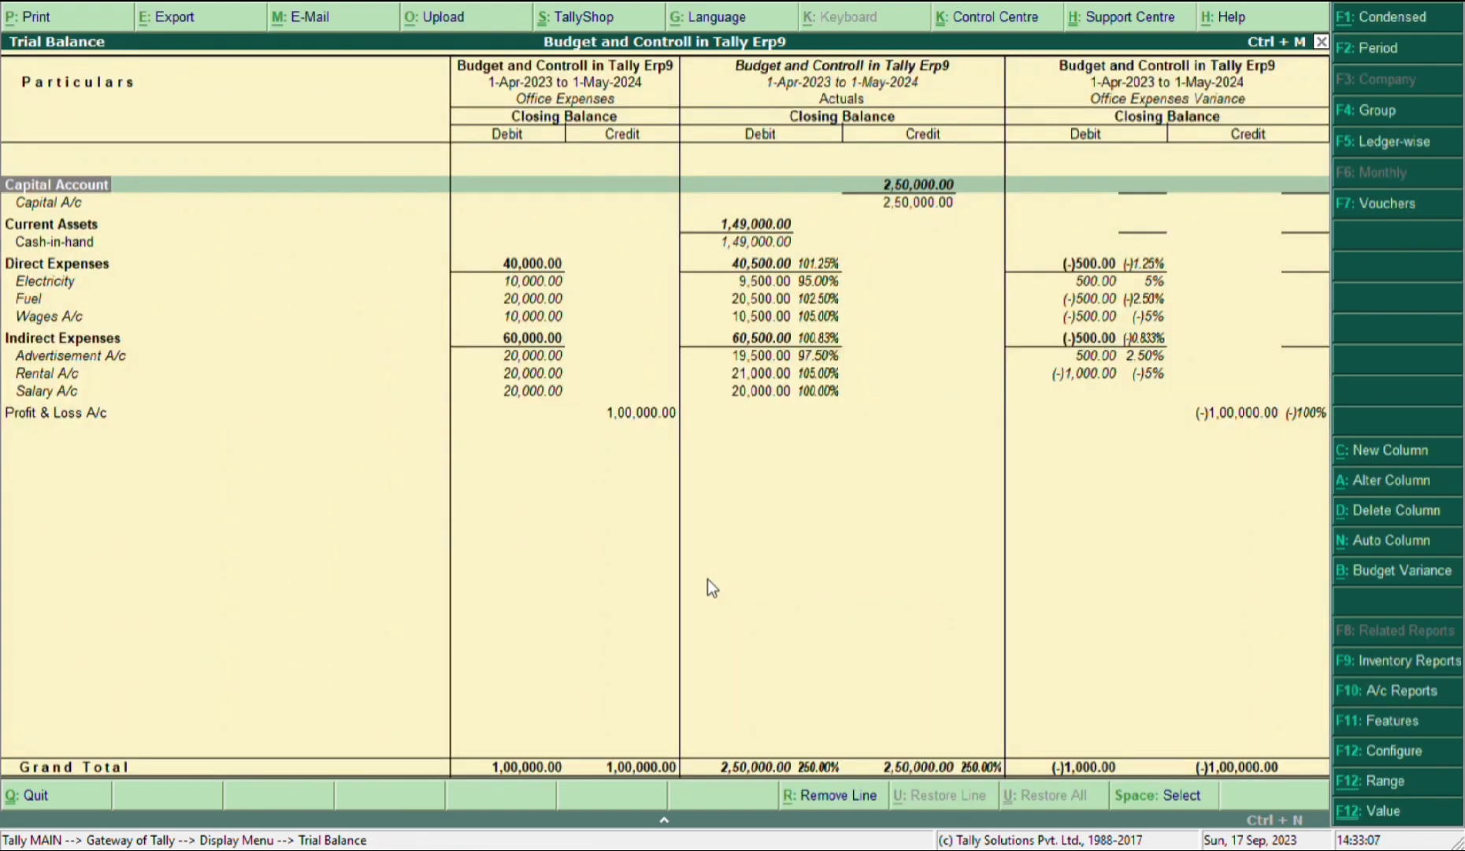